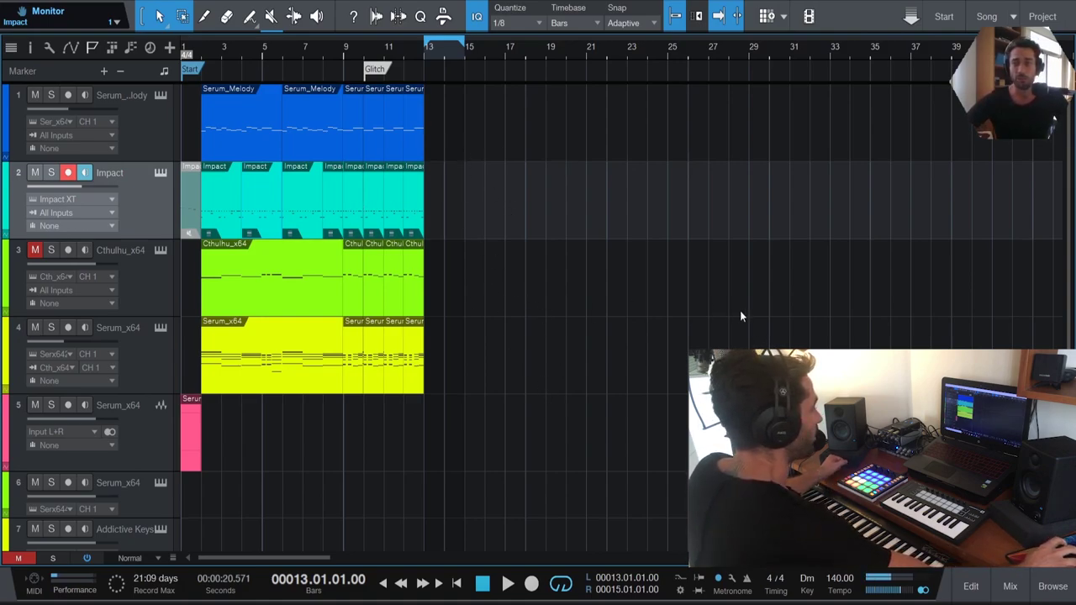
Show the file browser and collapse the Kicks folder inside the sample pack's Drum Shots folder
left_click(1053, 587)
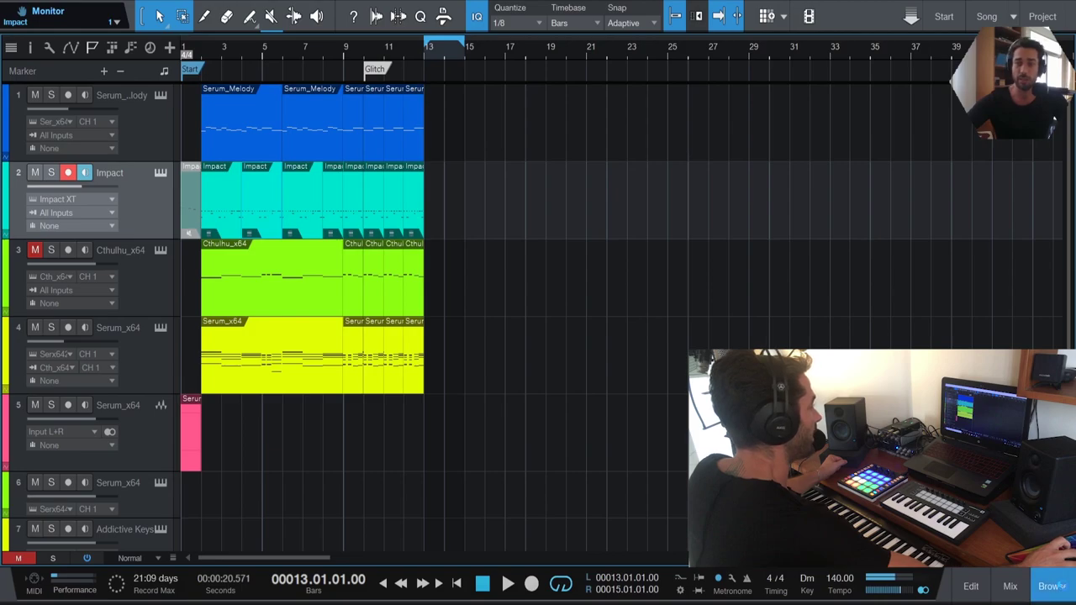
scroll(890, 279, "down", 5)
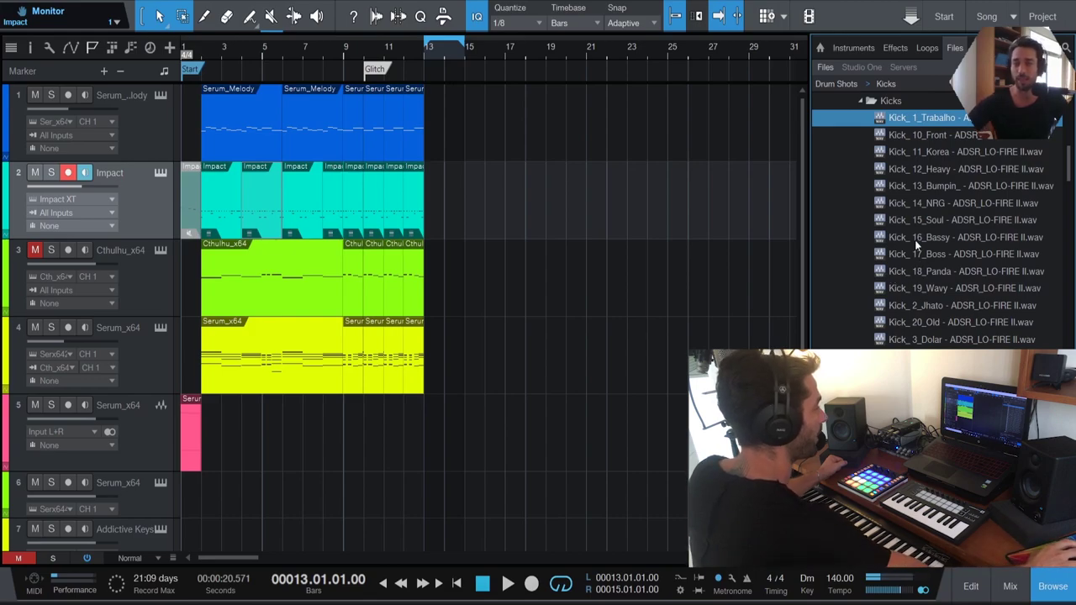
scroll(916, 253, "up", 2)
left_click(860, 134)
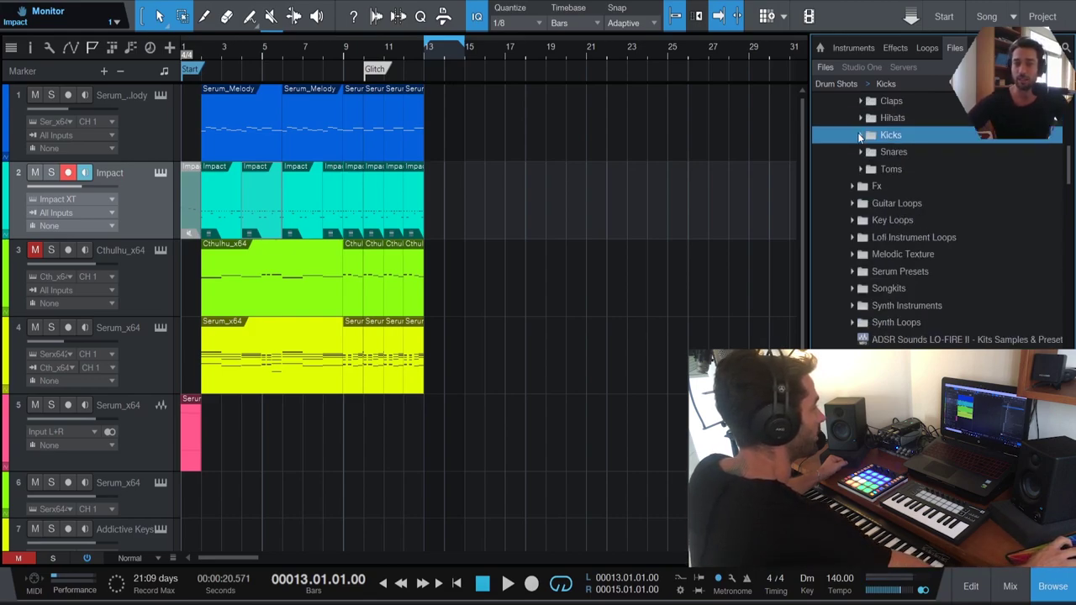
scroll(942, 189, "up", 3)
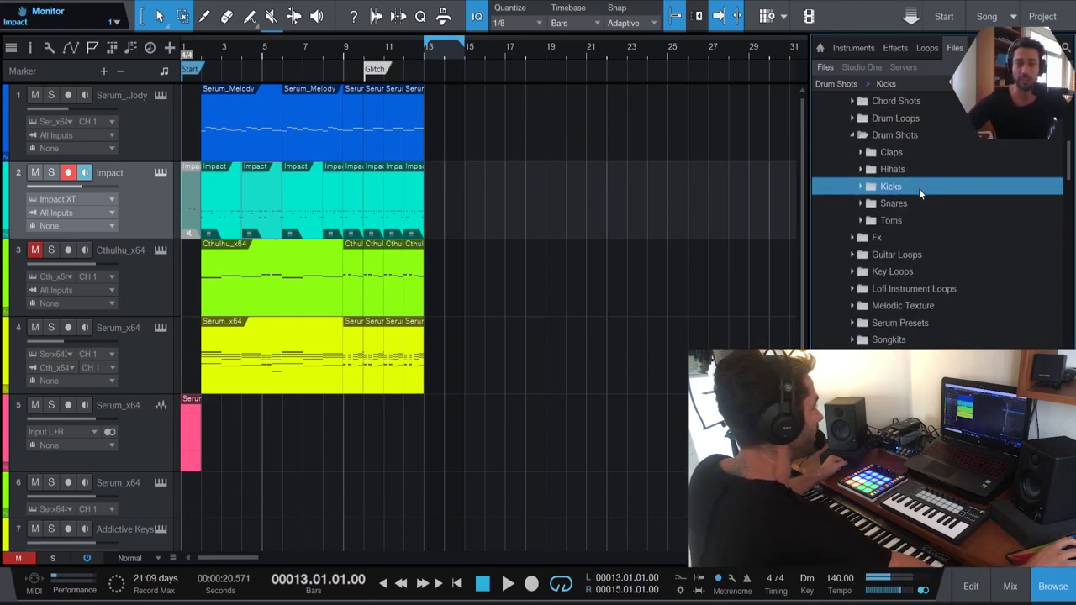
Open the Impact XT drum sampler on track 2 and switch to the empty pad bank D
left_click(161, 172)
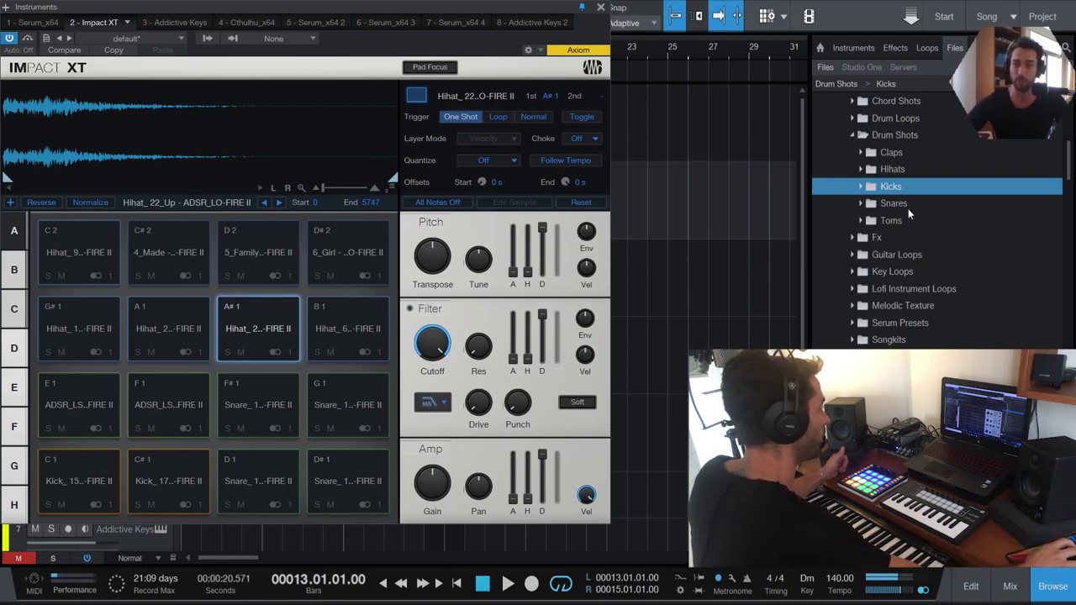
scroll(919, 204, "up", 3)
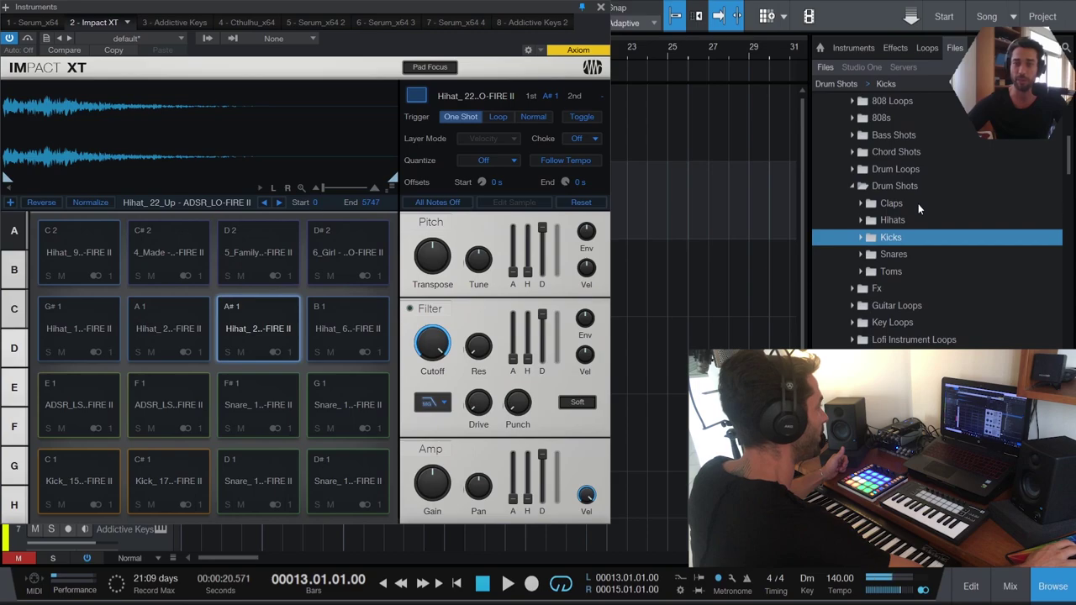
scroll(919, 203, "up", 1)
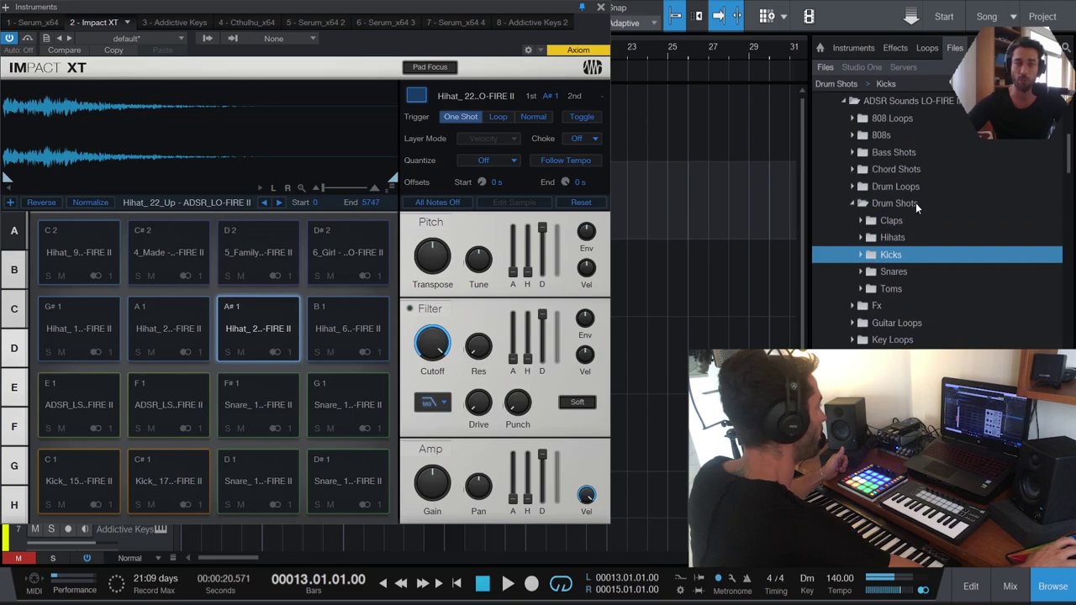
left_click(22, 355)
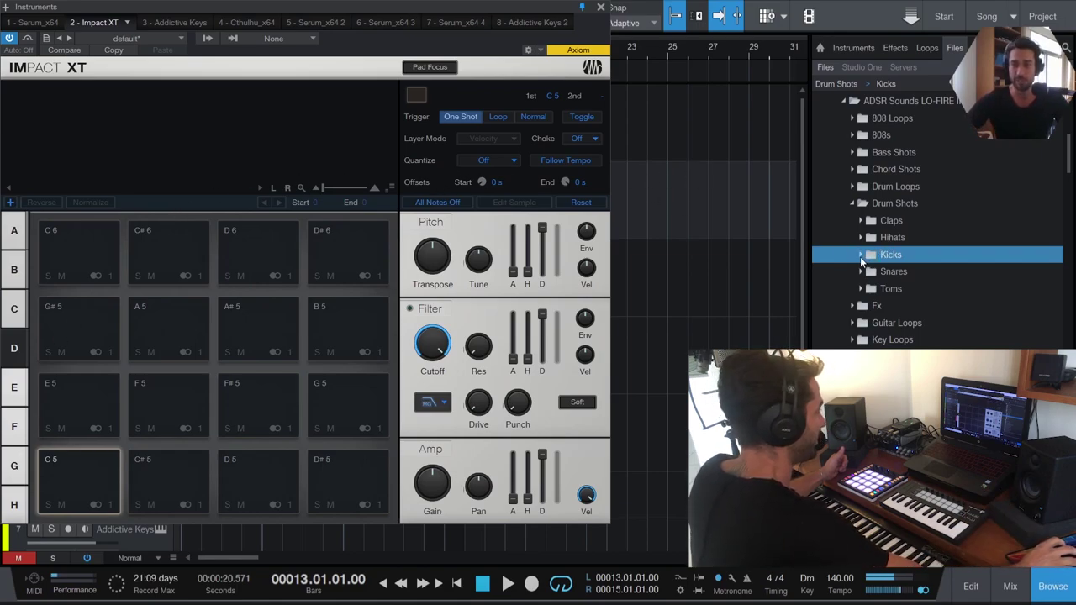
Expand the Kicks folder and audition the Kick_ 1_Trabalho, Kick_ 10_Front and Kick_ 11_Korea samples
left_click(861, 263)
left_click(921, 277)
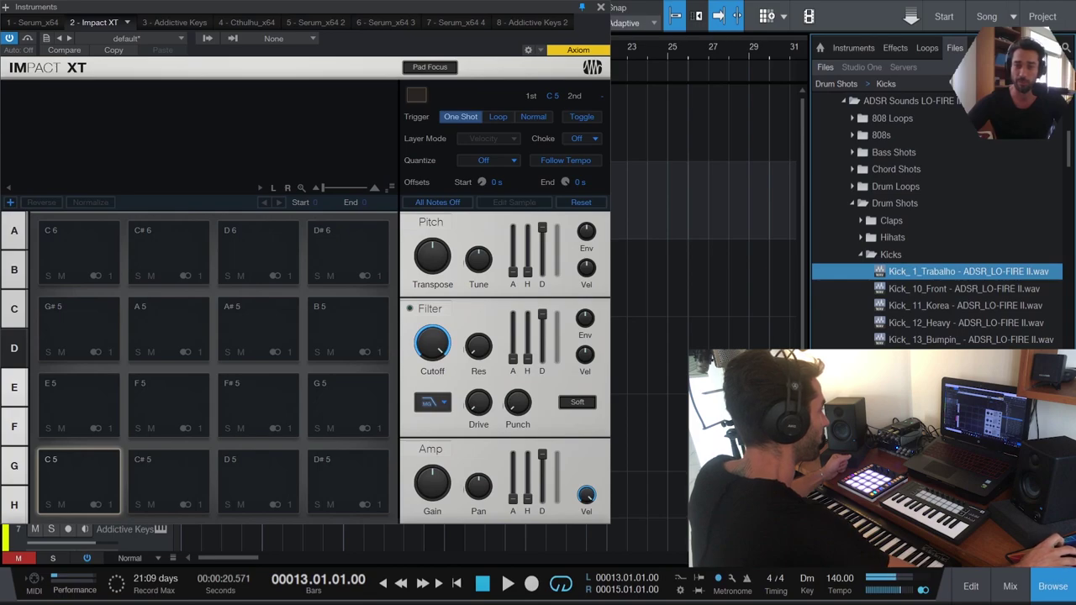
left_click(901, 289)
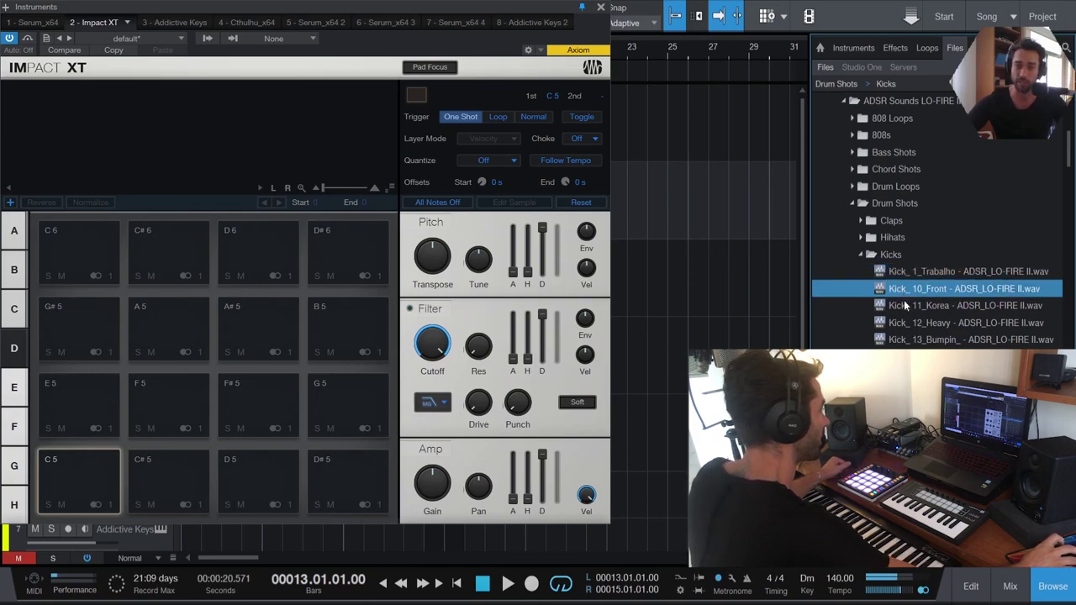
left_click(905, 304)
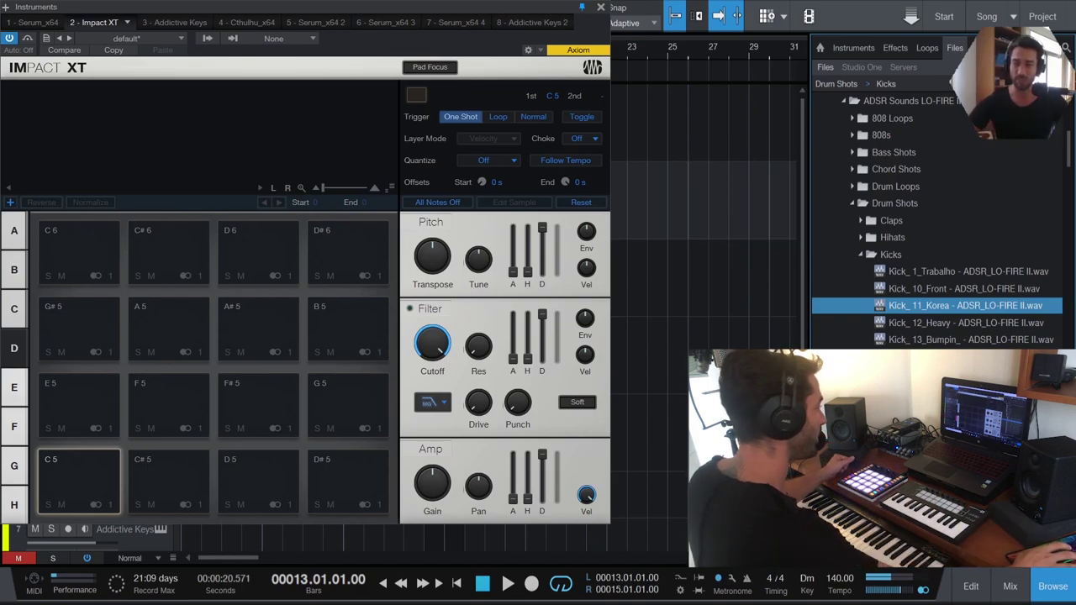
left_click(914, 276)
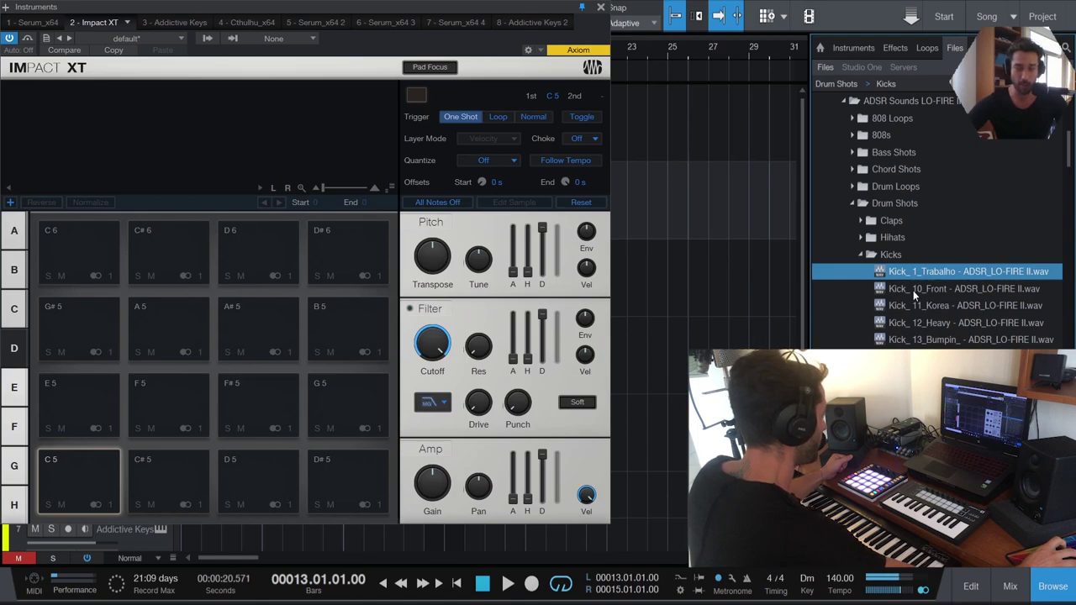
left_click(915, 290)
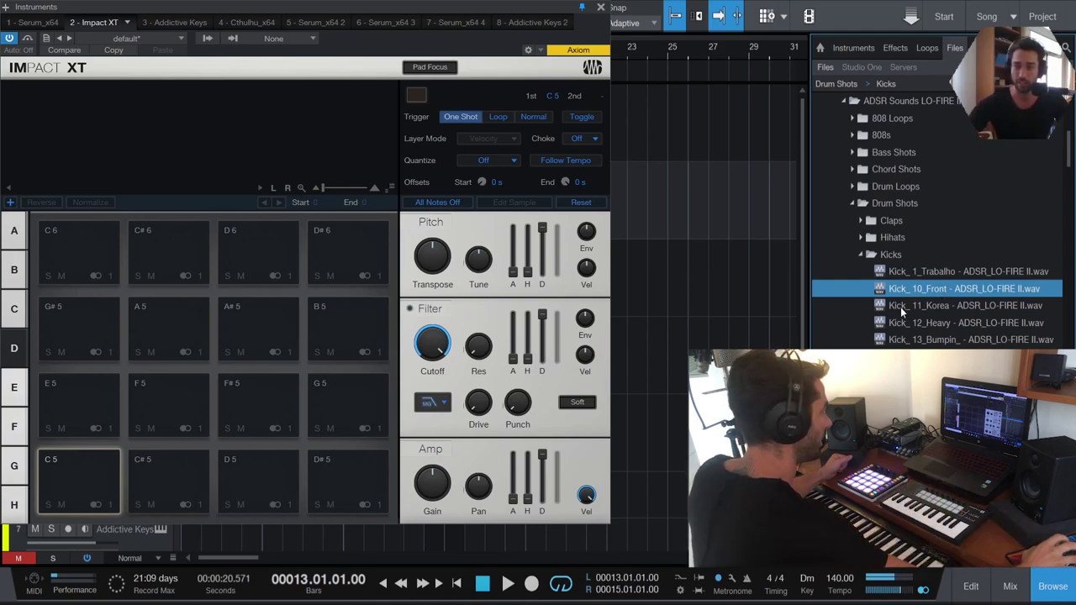
left_click(900, 306)
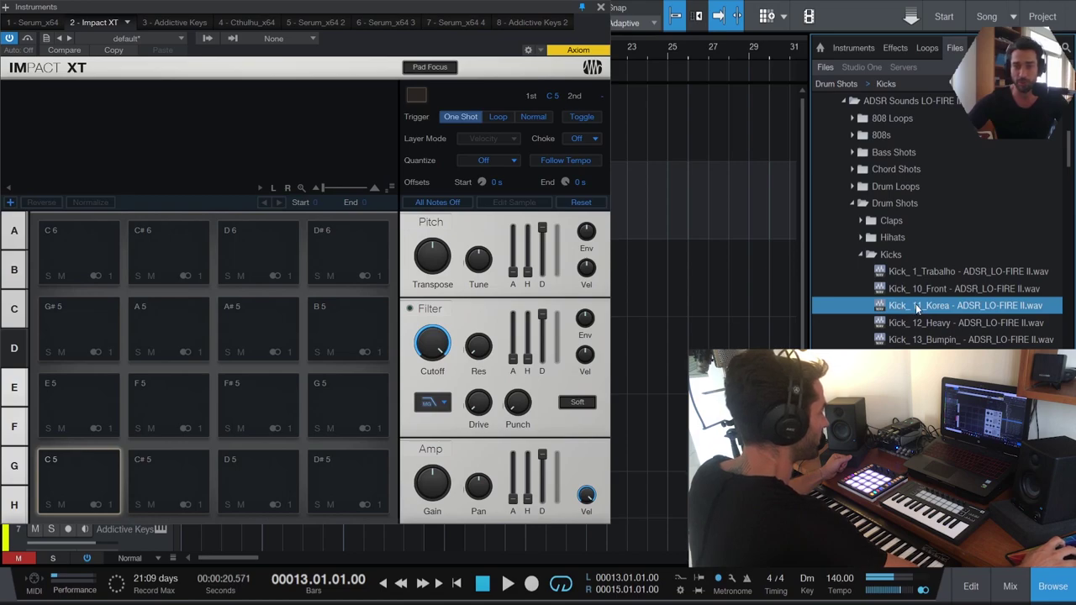
Load Kick_ 11_Korea onto pad C 5 of bank D and trigger the pad several times to test it
left_click_drag(916, 309, 145, 481)
left_click_drag(93, 487, 93, 488)
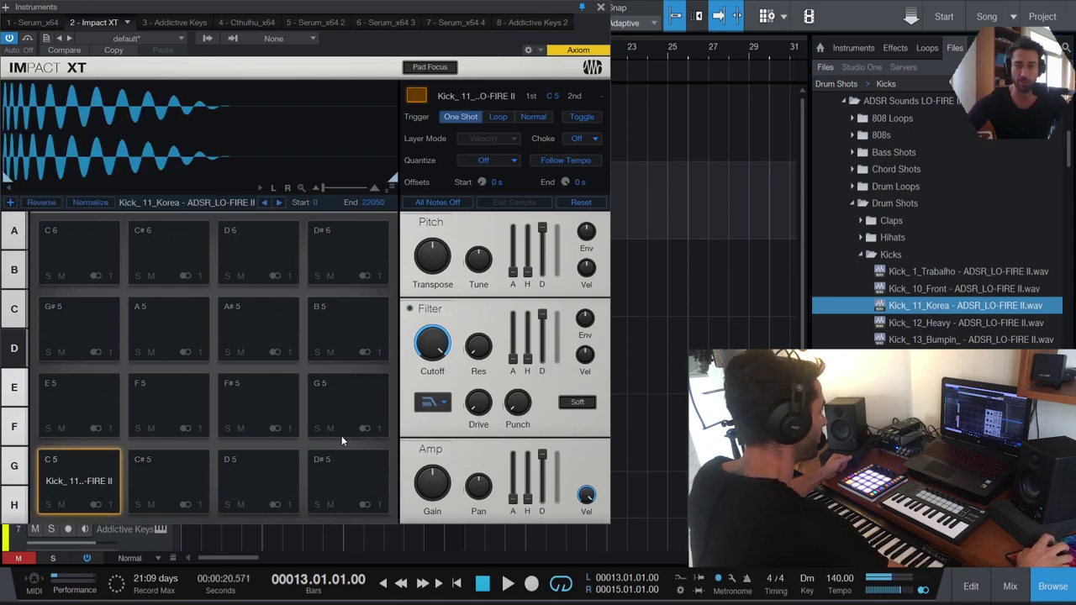
left_click(89, 483)
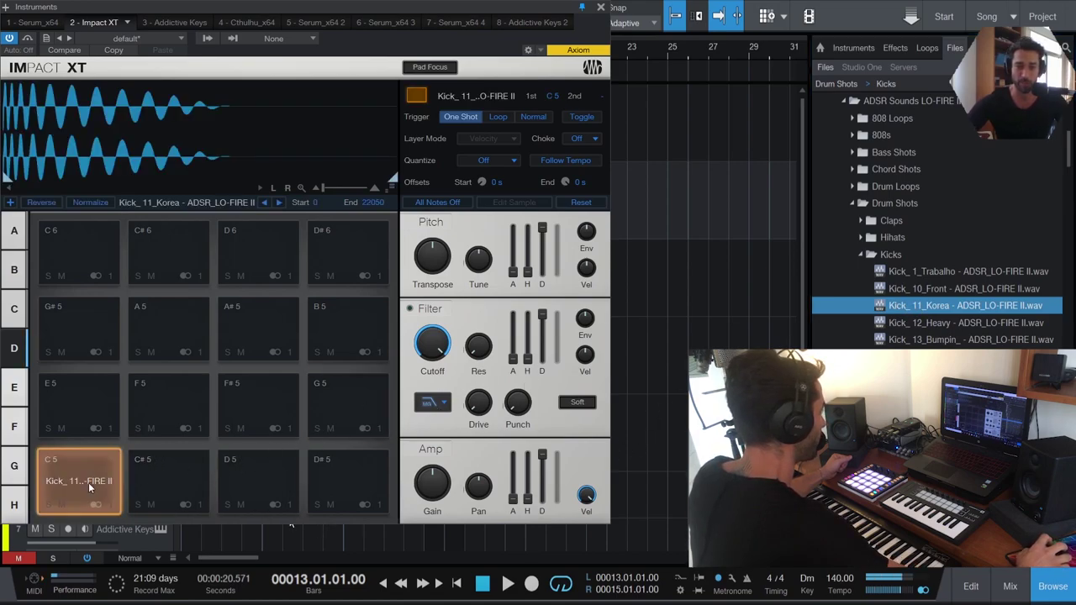
left_click(88, 483)
left_click(87, 481)
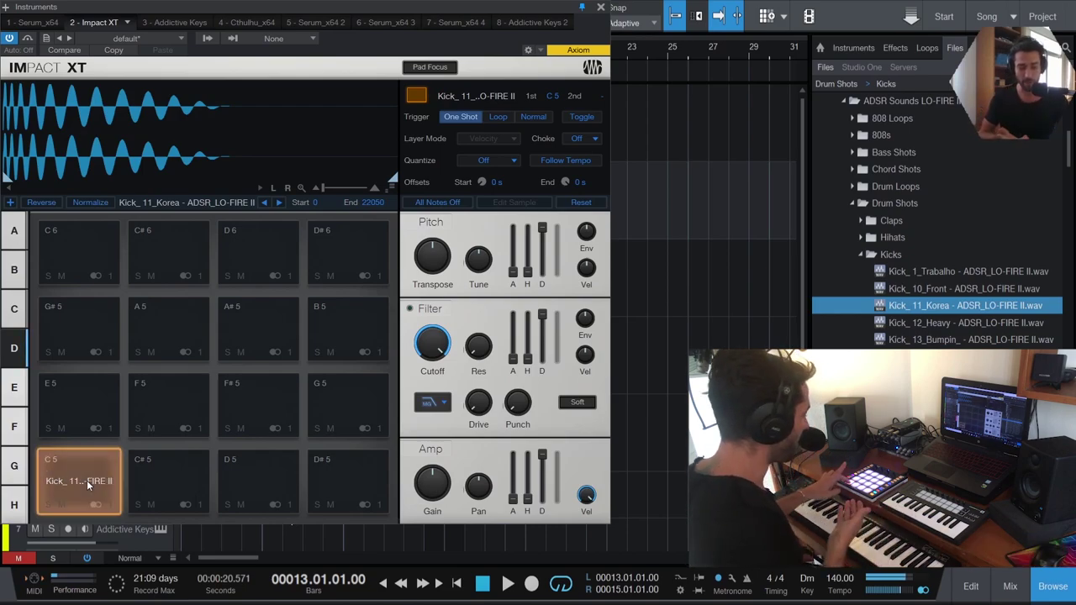
left_click(87, 481)
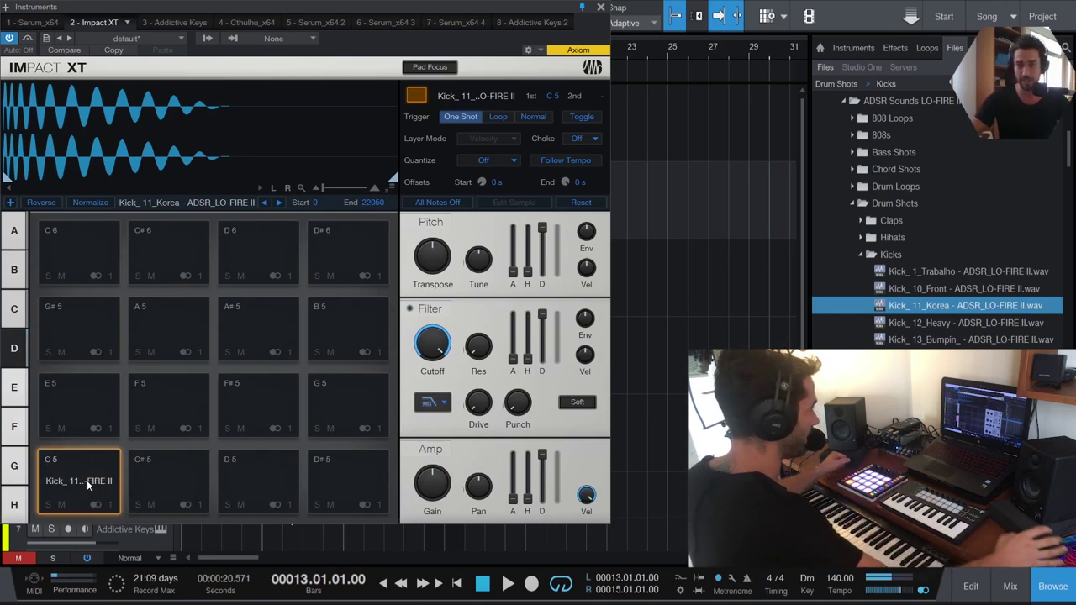
Audition Kick_ 12_Heavy and load Kick_ 10_Front onto pad C# 5
left_click(930, 319)
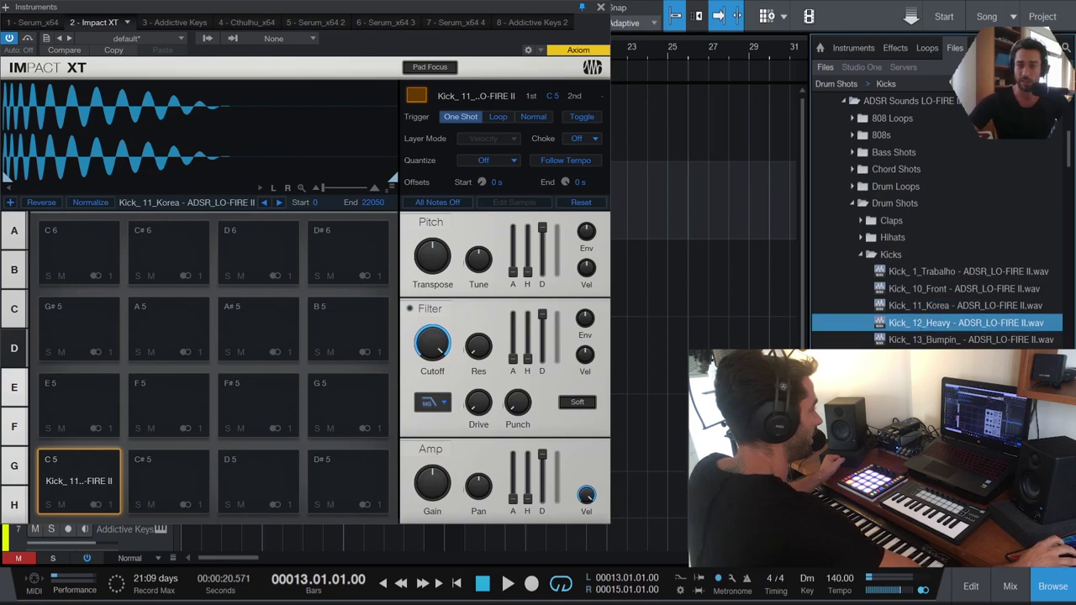
left_click(928, 290)
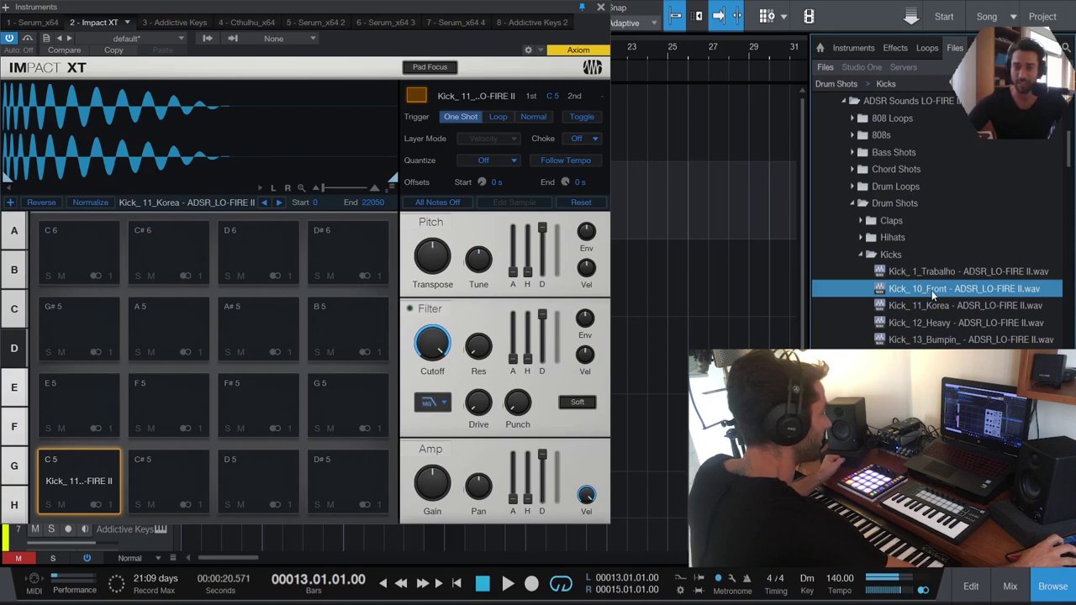
left_click(281, 435)
left_click_drag(281, 434, 175, 473)
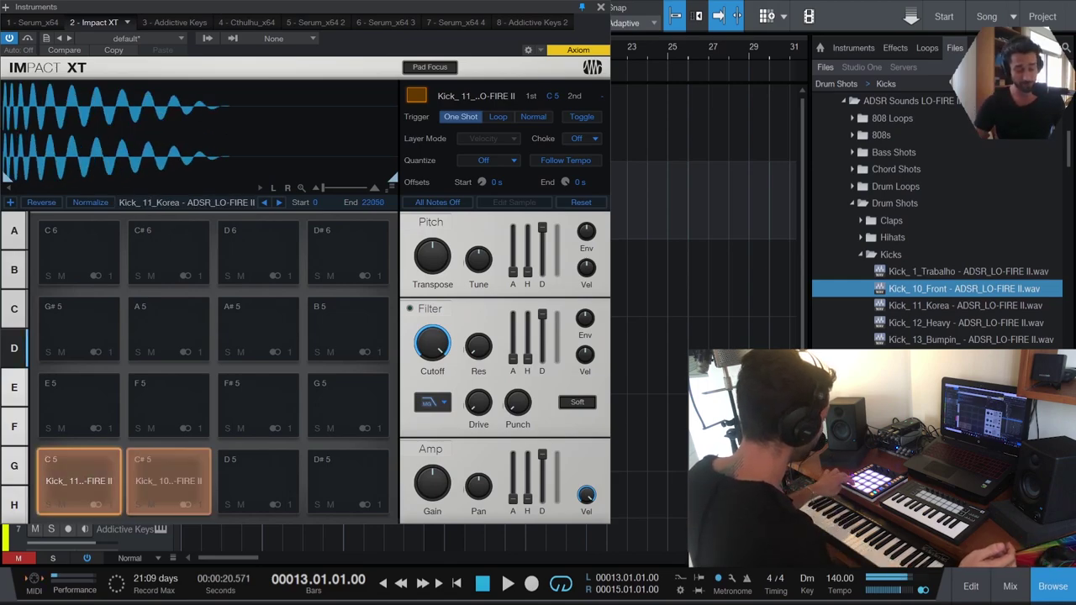
Switch from the Kicks folder to Hihats and audition Hihat_ 1_Create and Hihat_ 10_Maden
left_click(861, 254)
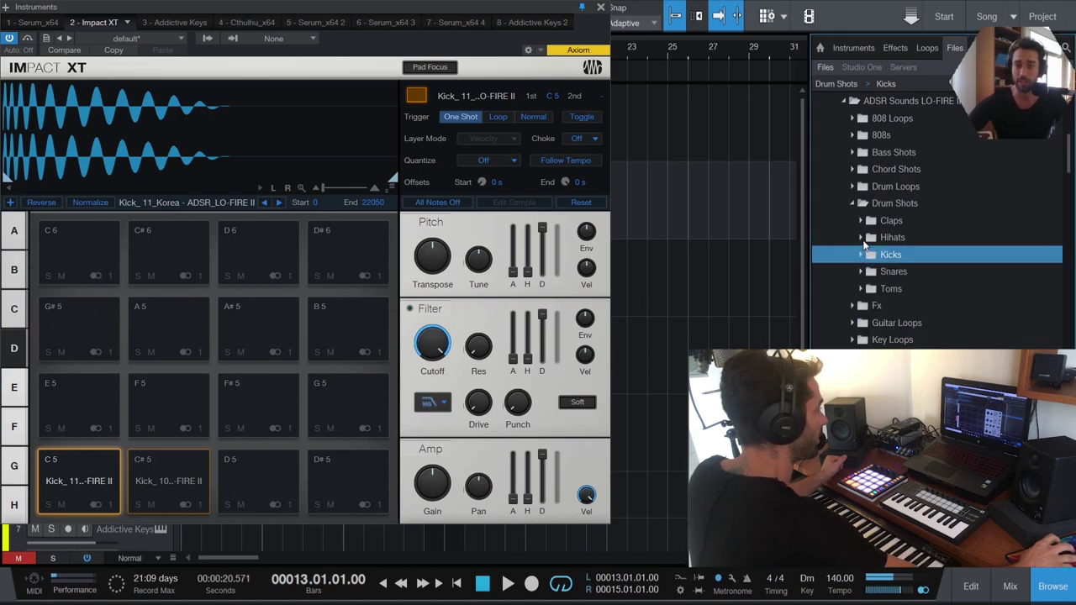
left_click(863, 238)
left_click(921, 255)
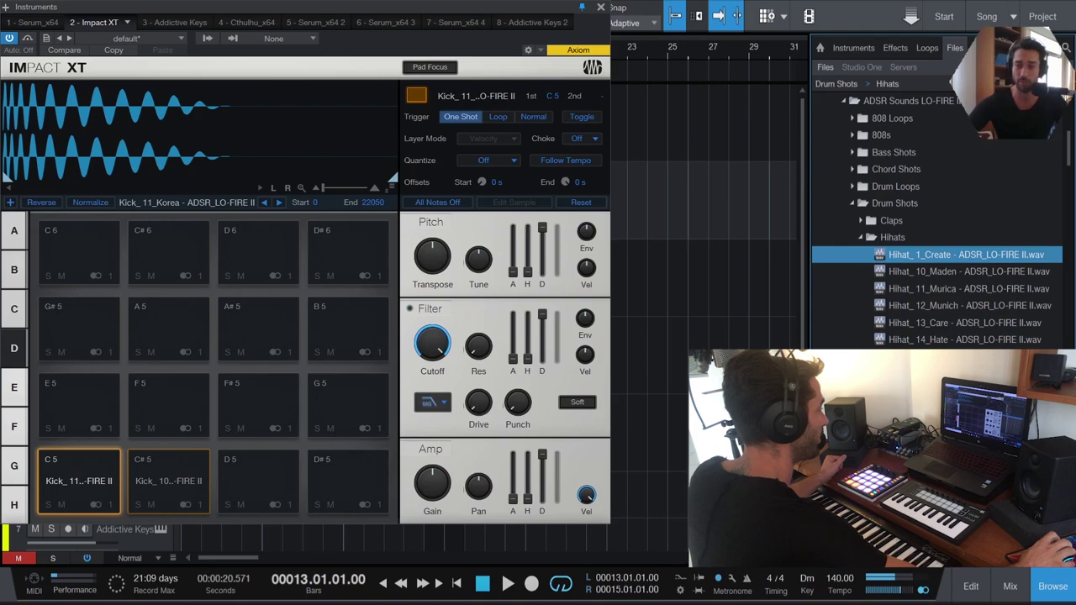
left_click(905, 273)
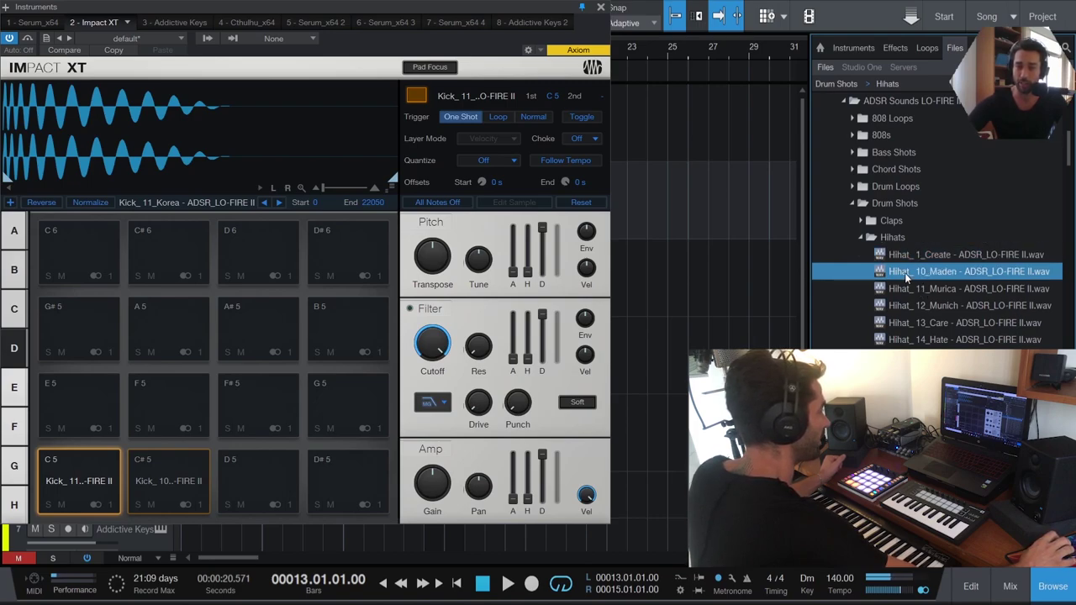
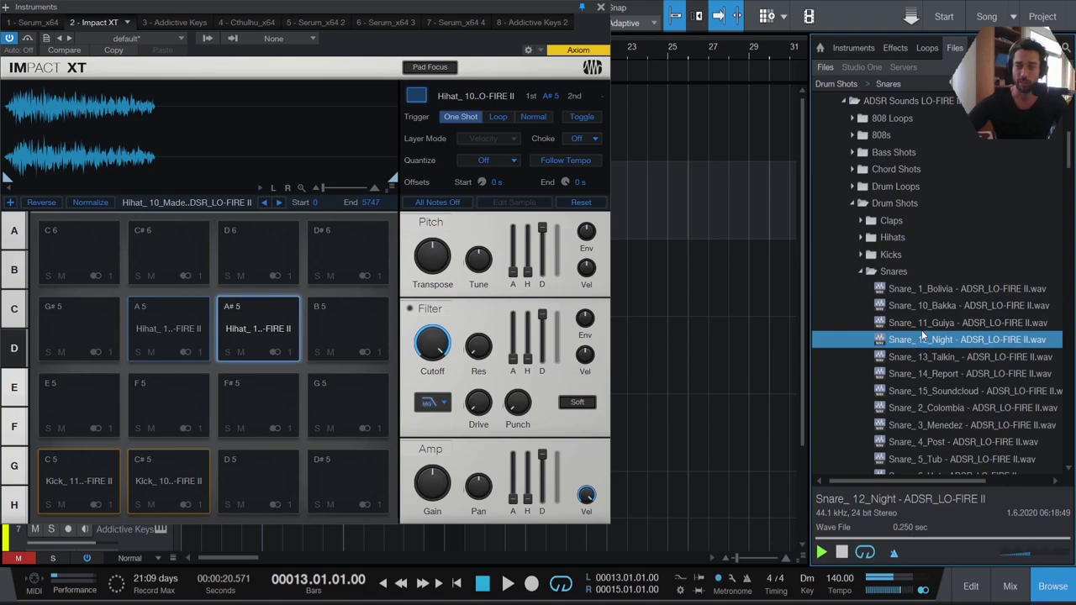
Load Snare_ 11_Guiya onto pad G 5 and Snare_ 13_Talkin_ onto pad F# 5
key("Up")
left_click_drag(913, 329, 376, 418)
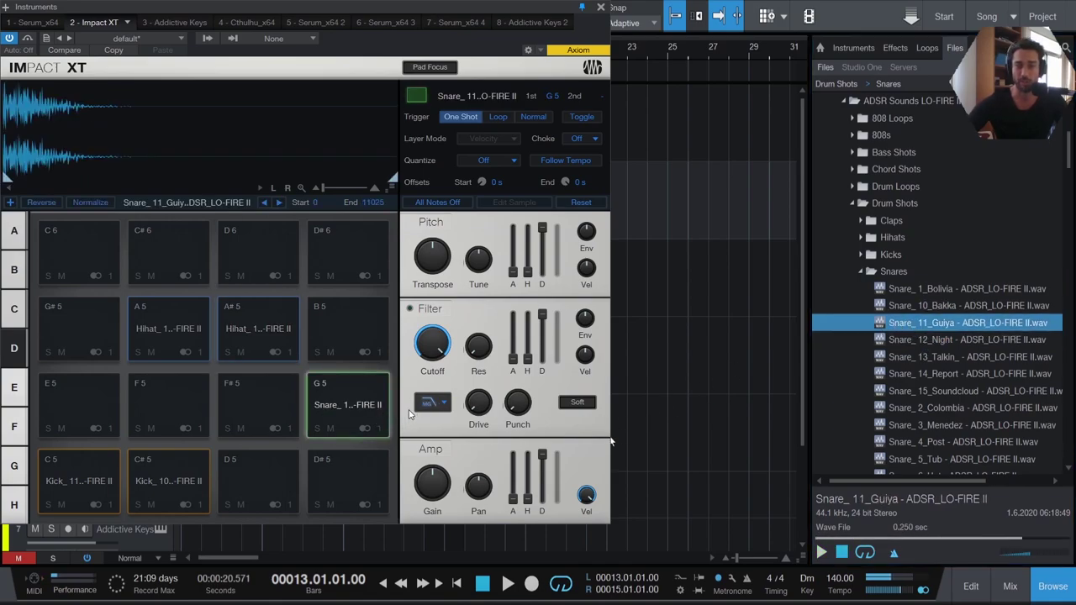
left_click(912, 342)
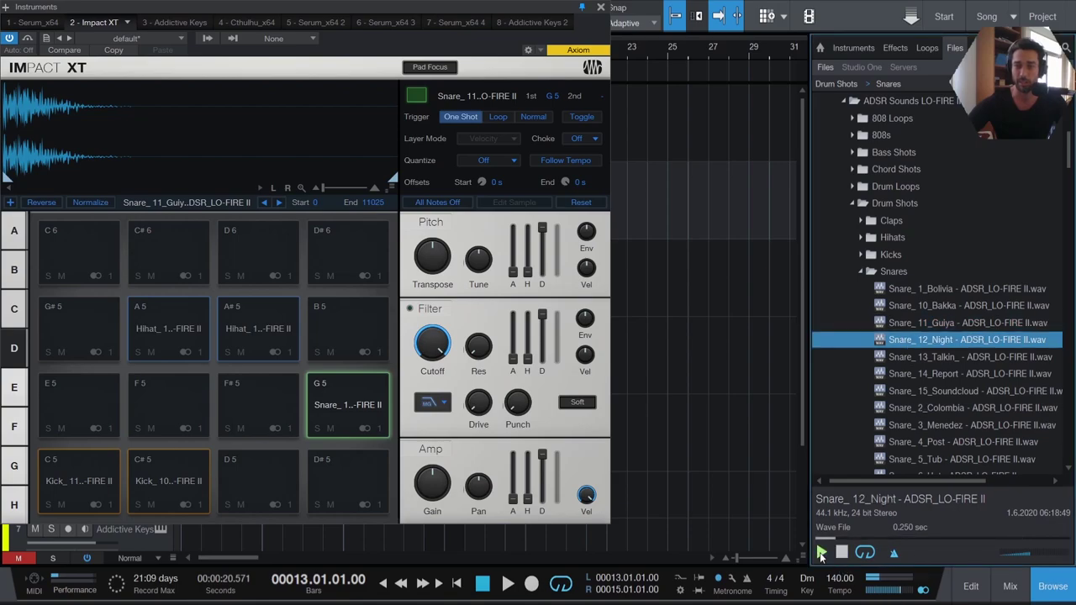
left_click(942, 360)
left_click_drag(937, 360, 264, 405)
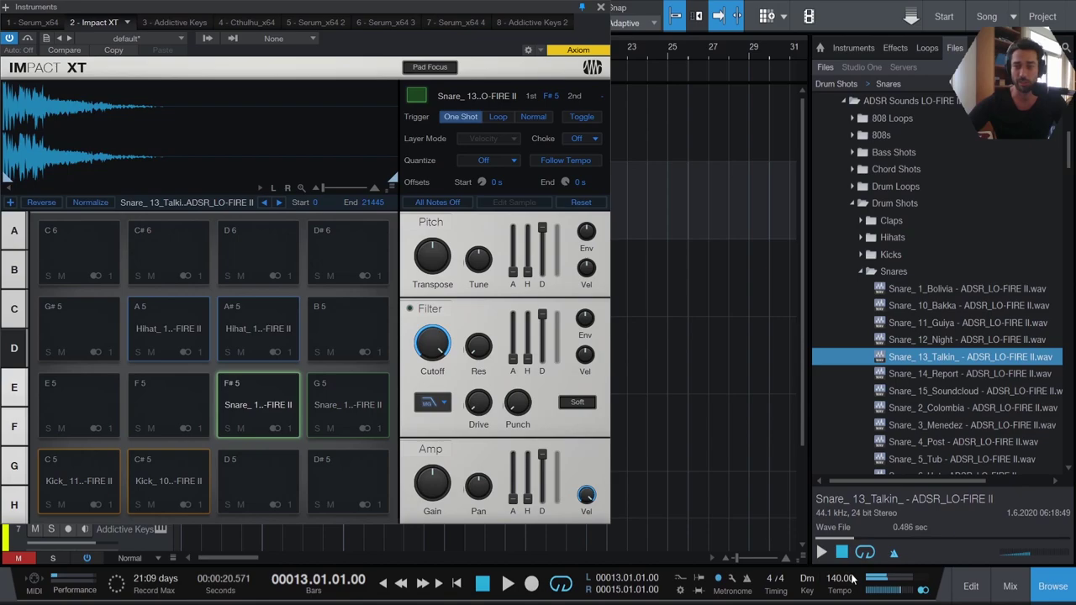
Audition the following snares with preview playback on and load Snare_ 2_Colombia onto pad D# 5
left_click(824, 553)
left_click(922, 376)
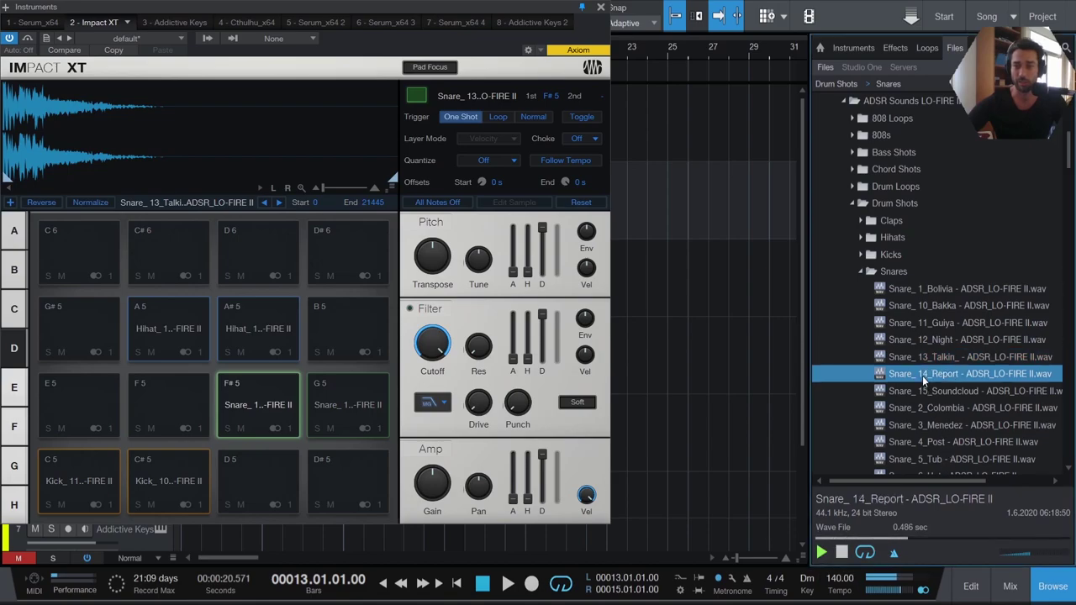
left_click(923, 388)
left_click(922, 408)
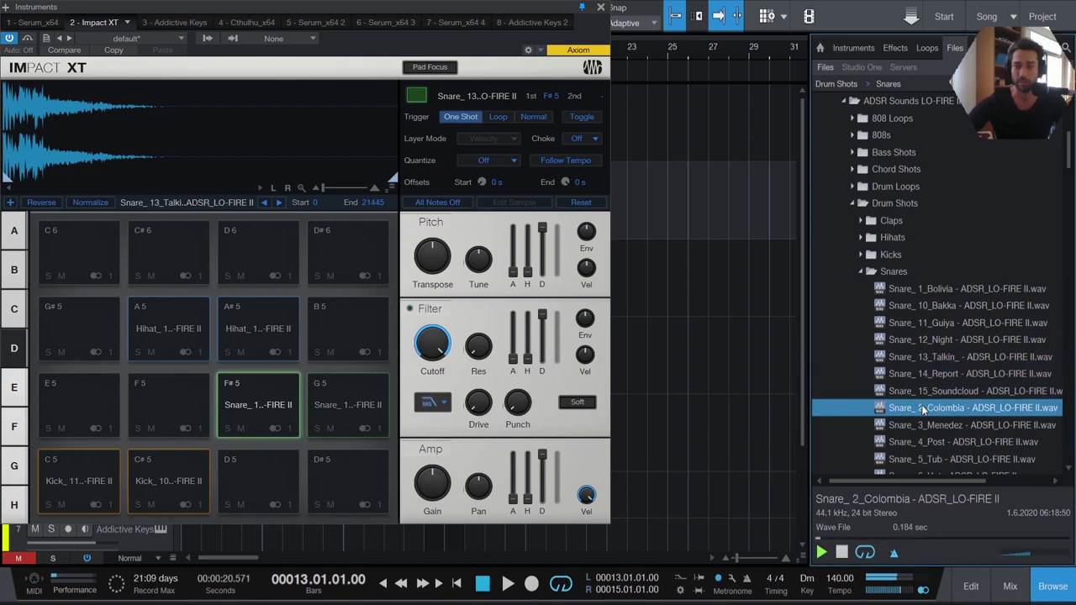
left_click_drag(911, 412, 356, 470)
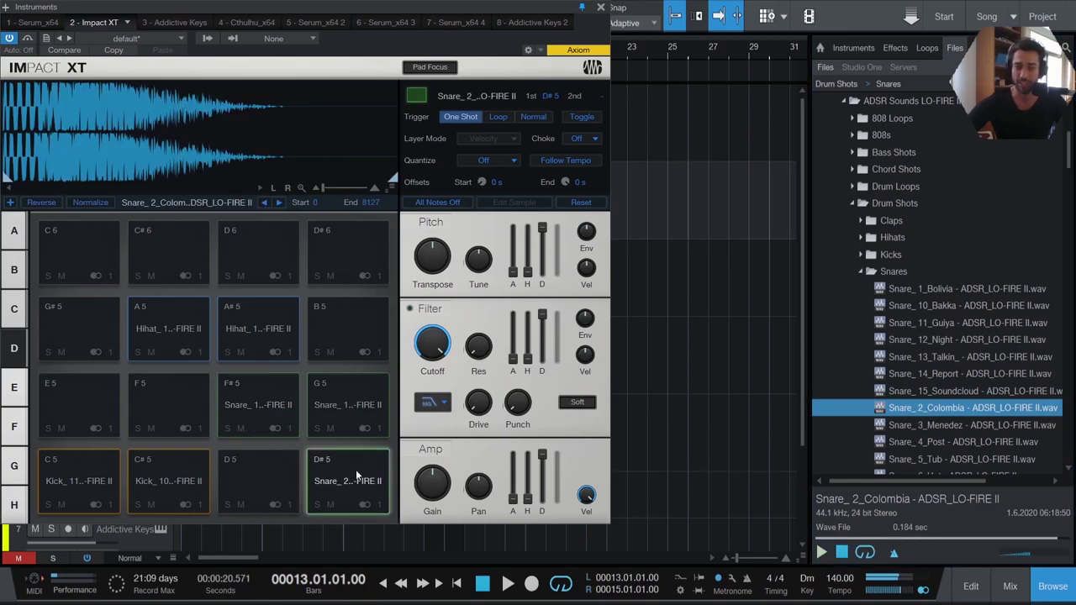
Select Snare_ 3_Menedez, collapse the Snares folder and open the Toms folder
scroll(911, 425, "down", 2)
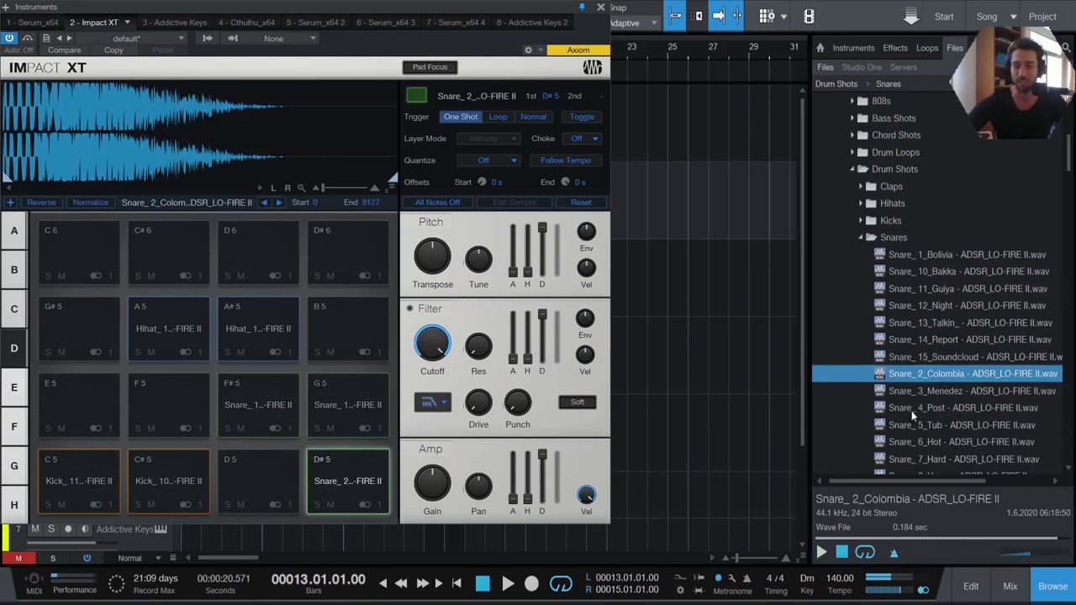
left_click(908, 393)
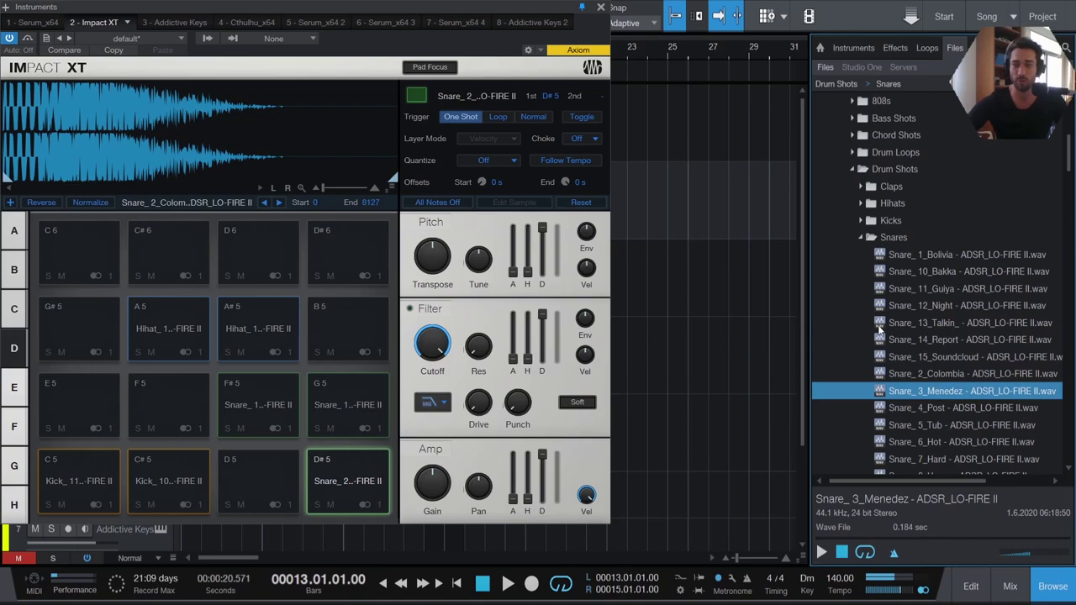
left_click(862, 240)
left_click(863, 256)
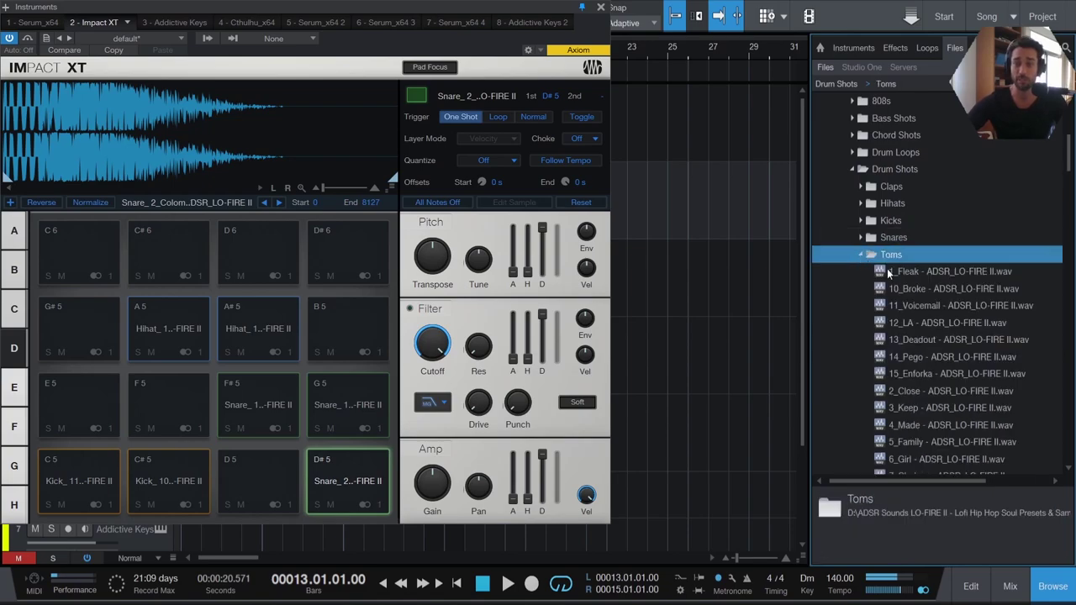
scroll(931, 337, "down", 5)
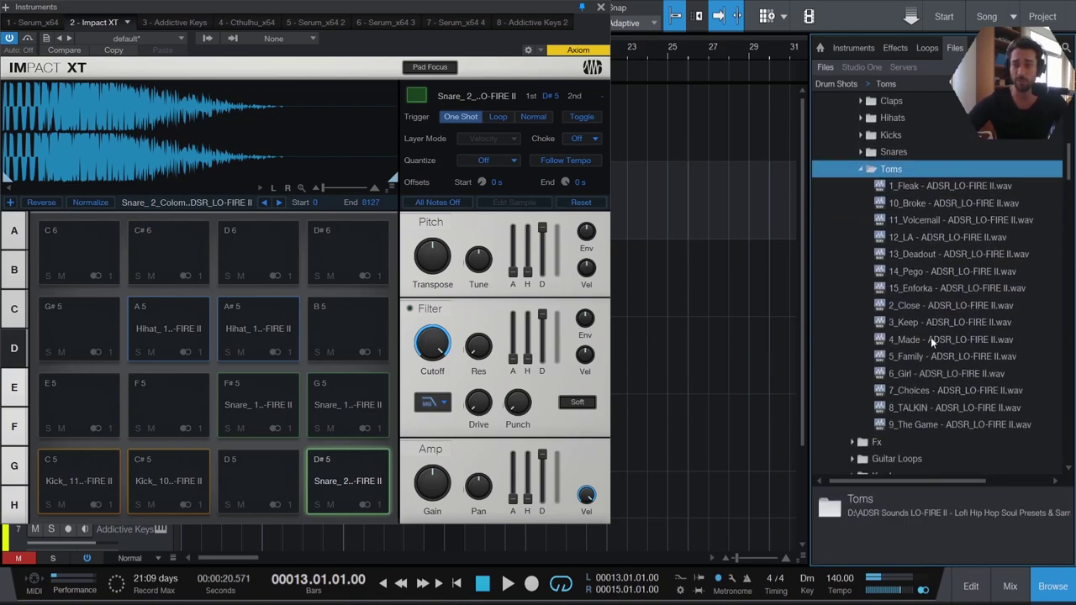
scroll(931, 337, "up", 1)
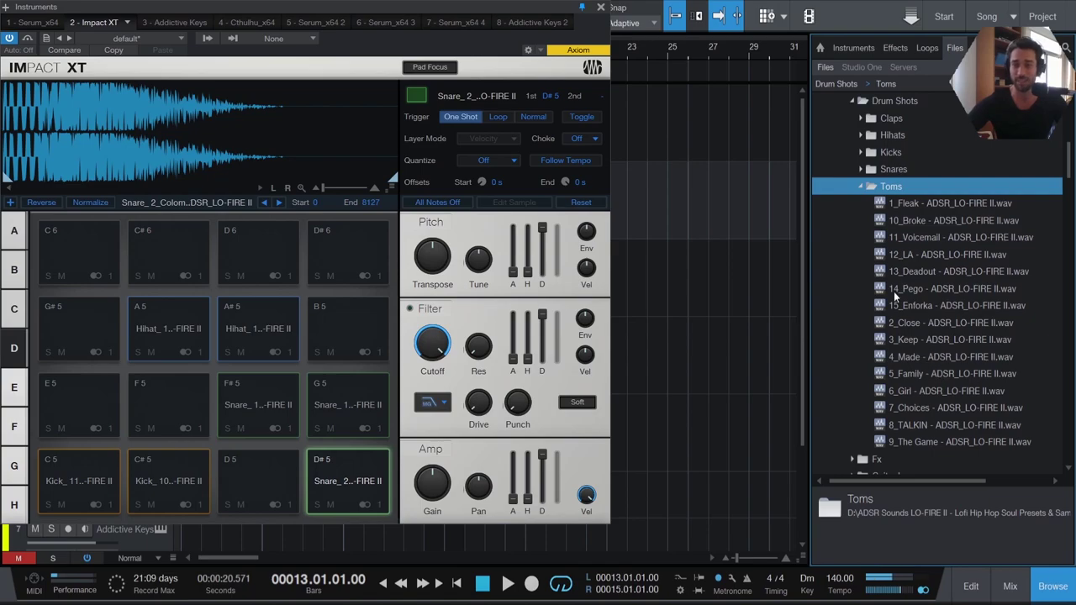
Audition the tom samples 1_Fleak, 10_Broke and 11_Voicemail
left_click(911, 192)
key("Right")
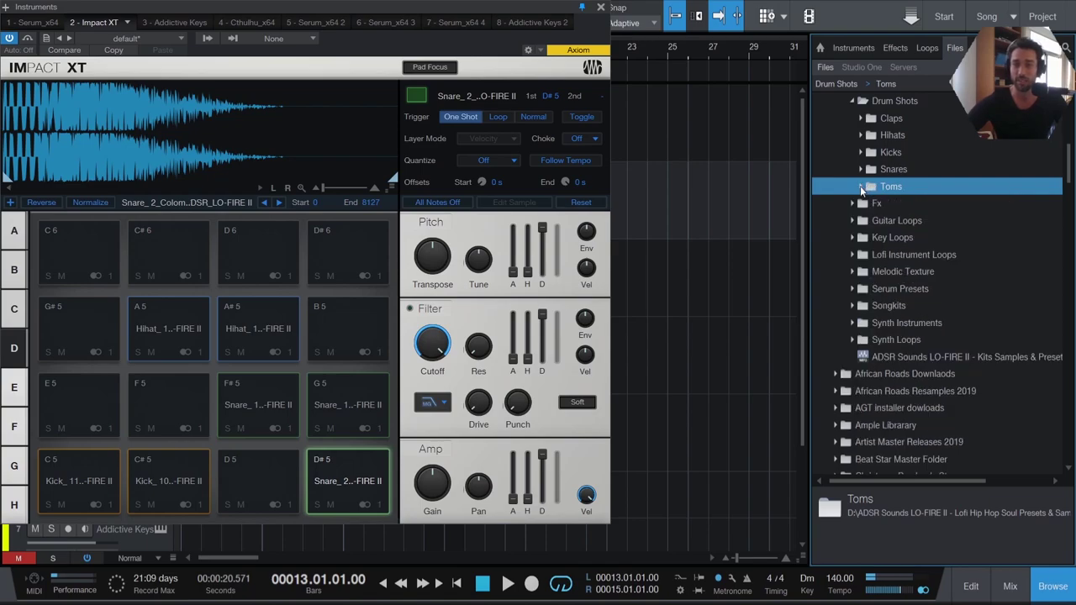
key("Down")
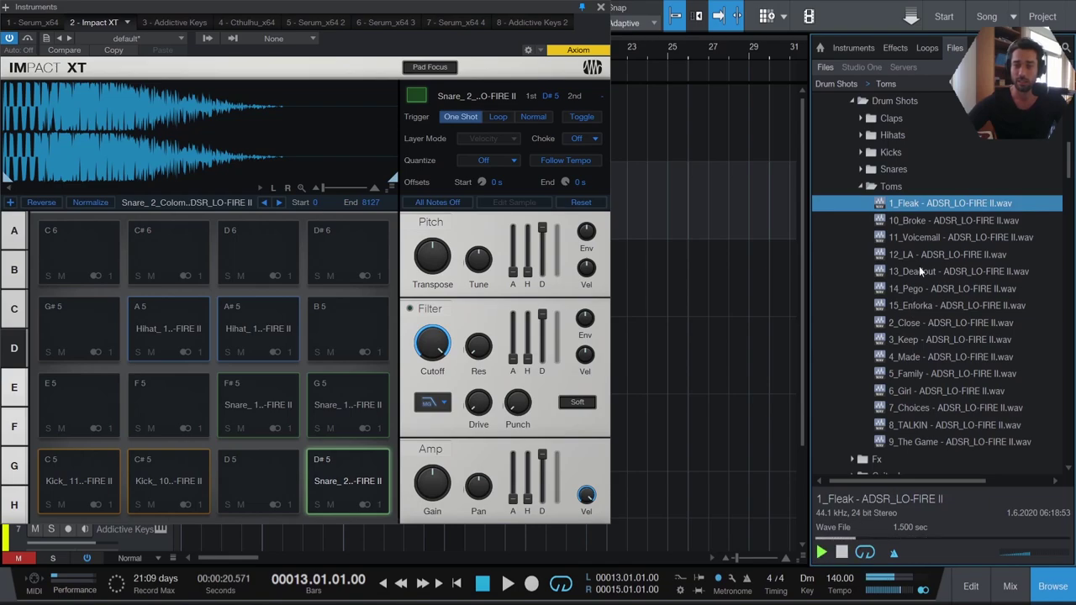
left_click(920, 224)
left_click(917, 236)
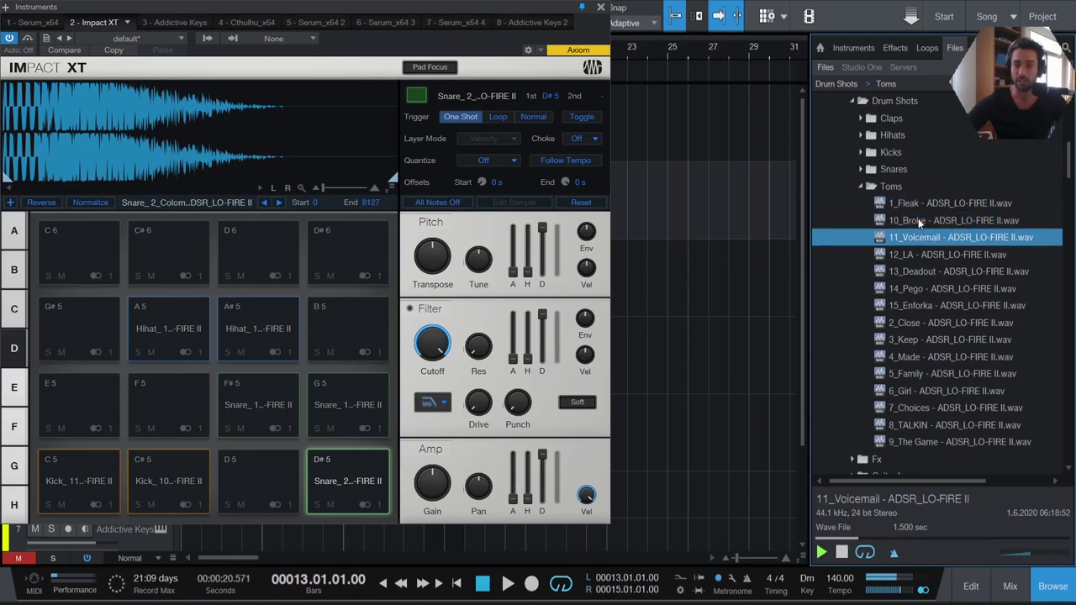
Load 1_Fleak onto pad C# 6, 10_Broke onto pad D 6 and 11_Voicemail onto pad D# 6
left_click(908, 206)
left_click_drag(915, 208, 189, 243)
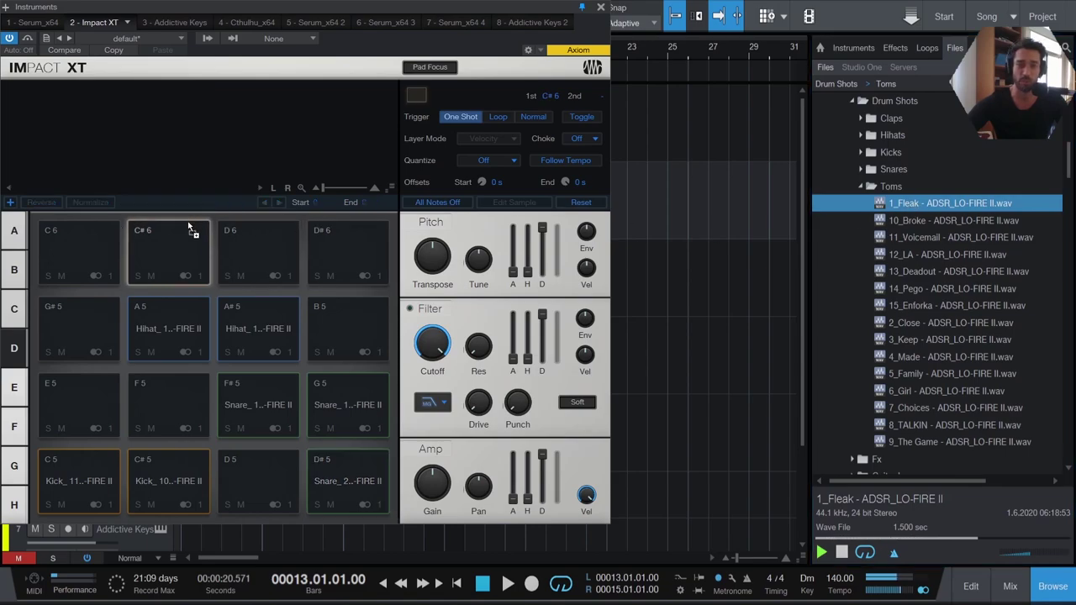
left_click(916, 222)
left_click_drag(916, 222, 257, 252)
left_click(912, 239)
left_click_drag(912, 243, 360, 257)
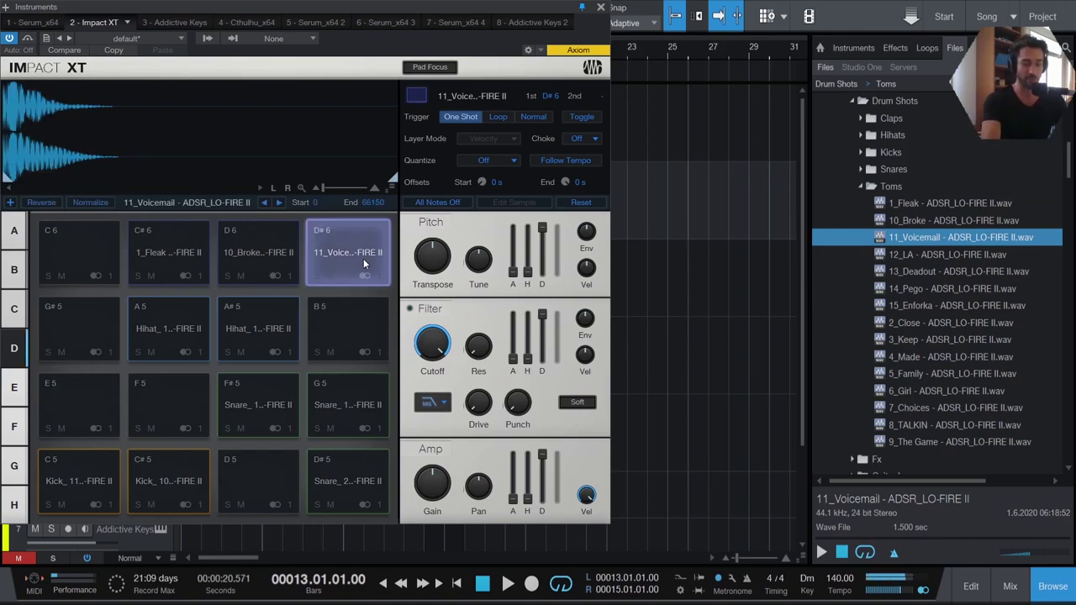
key("Left")
key("Left")
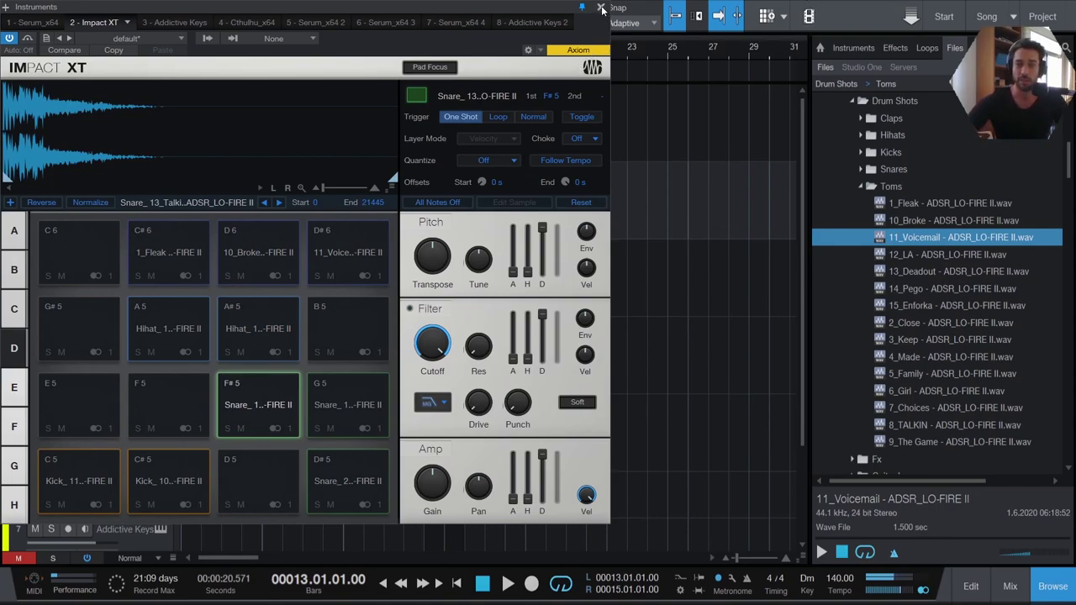
Switch Impact XT to pad bank A and record a drum pattern on the Impact track from bar 13 to 15
left_click(20, 236)
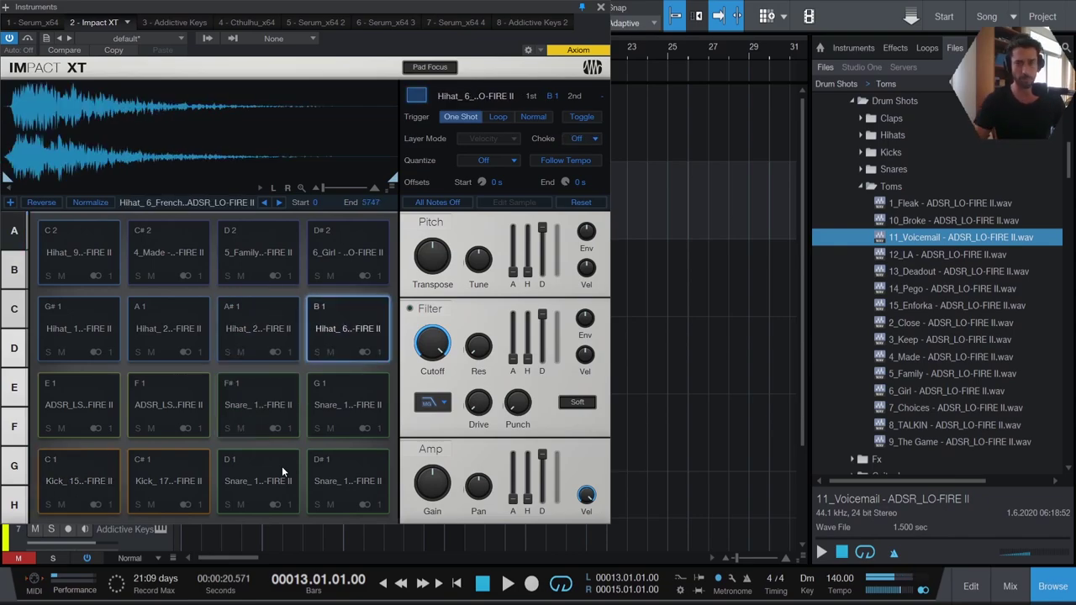
left_click(600, 7)
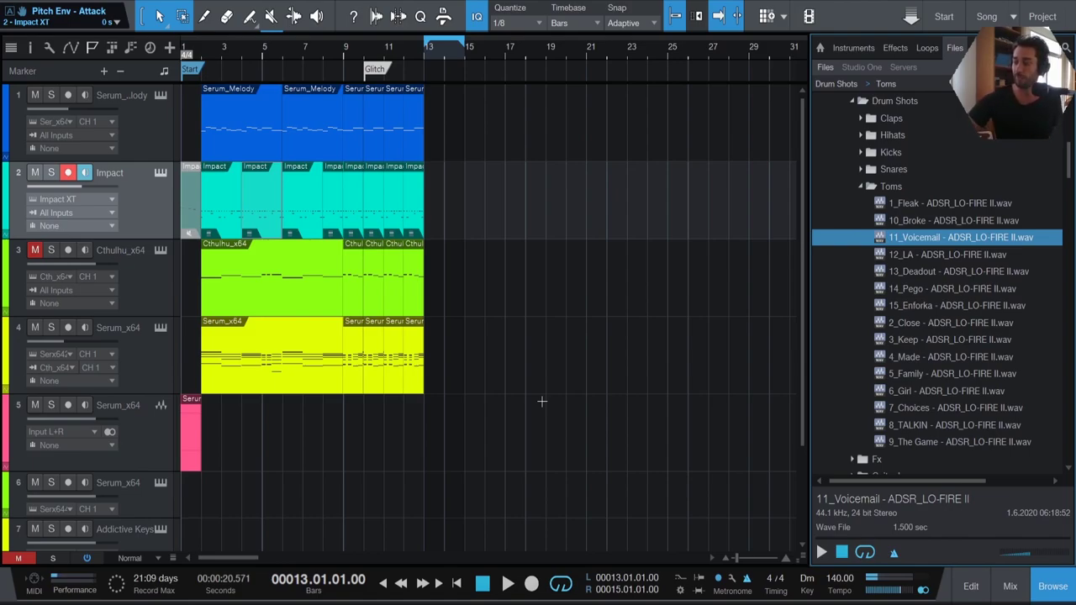
left_click(531, 586)
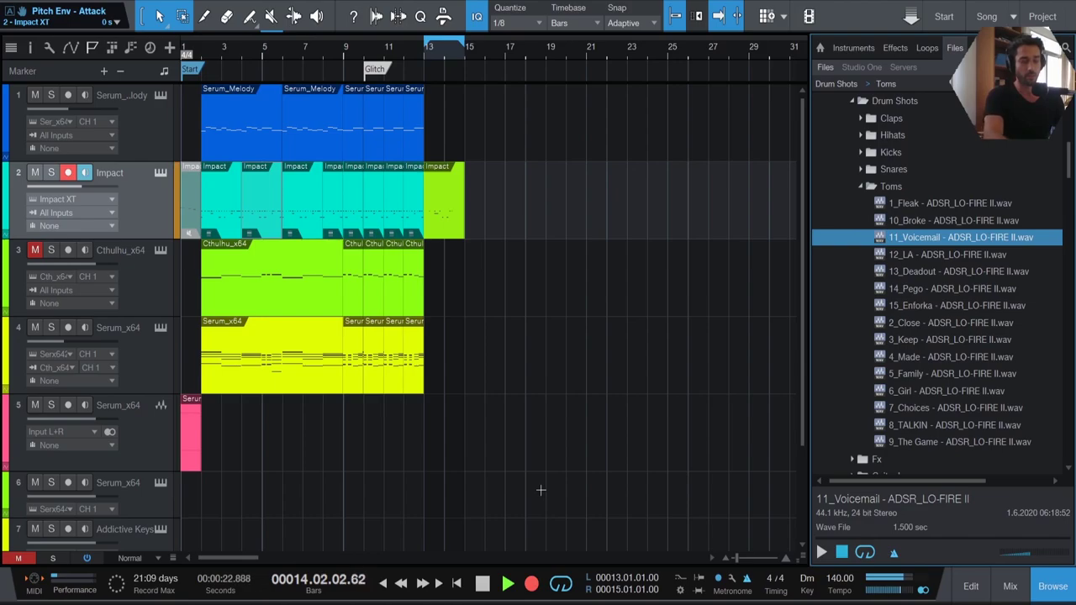
key("space")
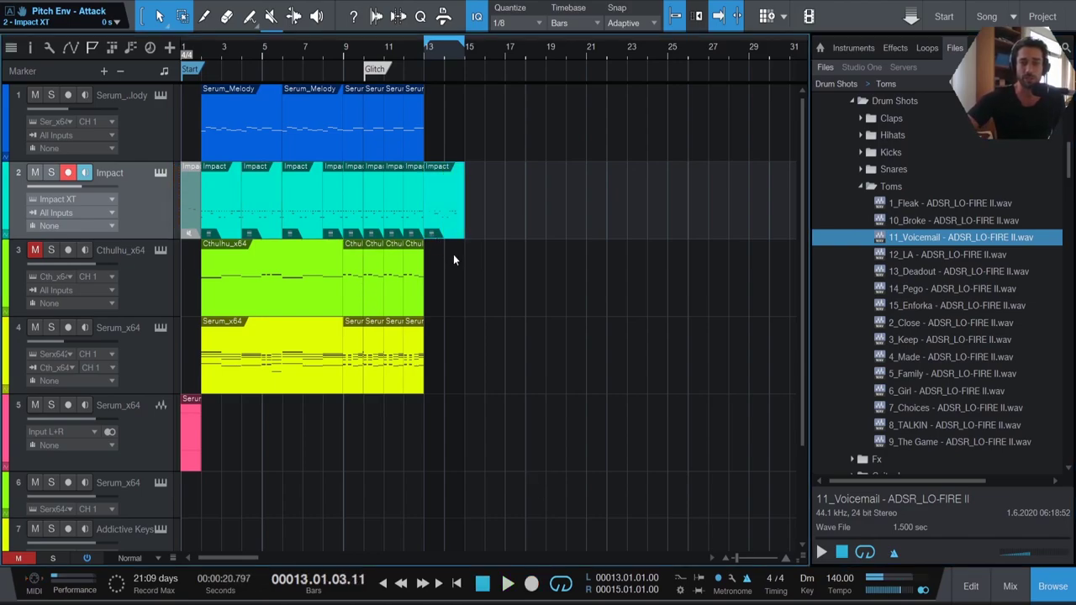
Play back the new Impact part from bar 13 and open it in the note editor
left_click(424, 52)
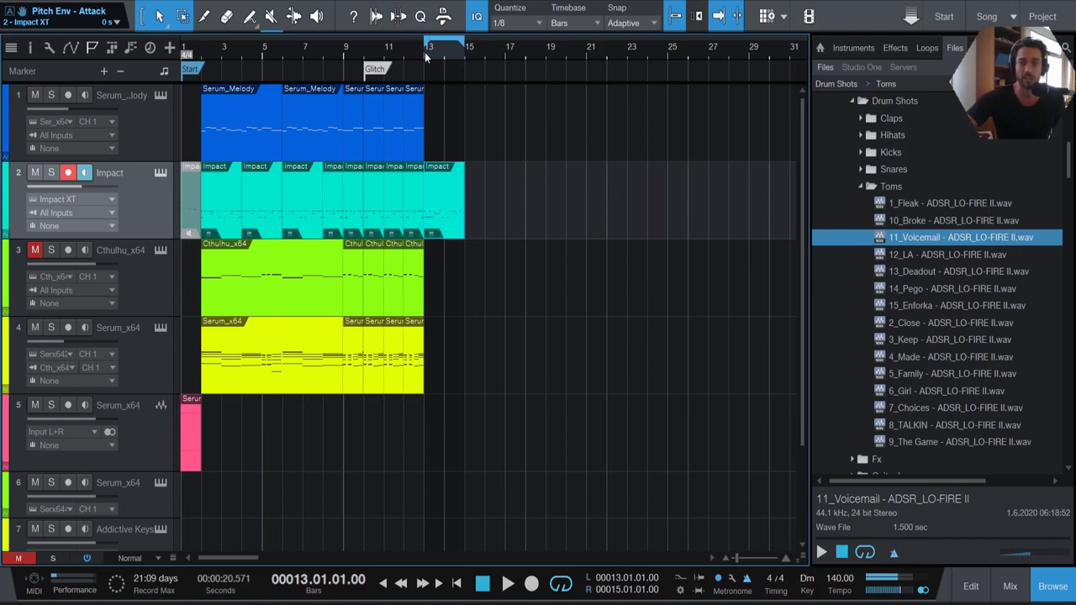
left_click(509, 585)
double_click(449, 216)
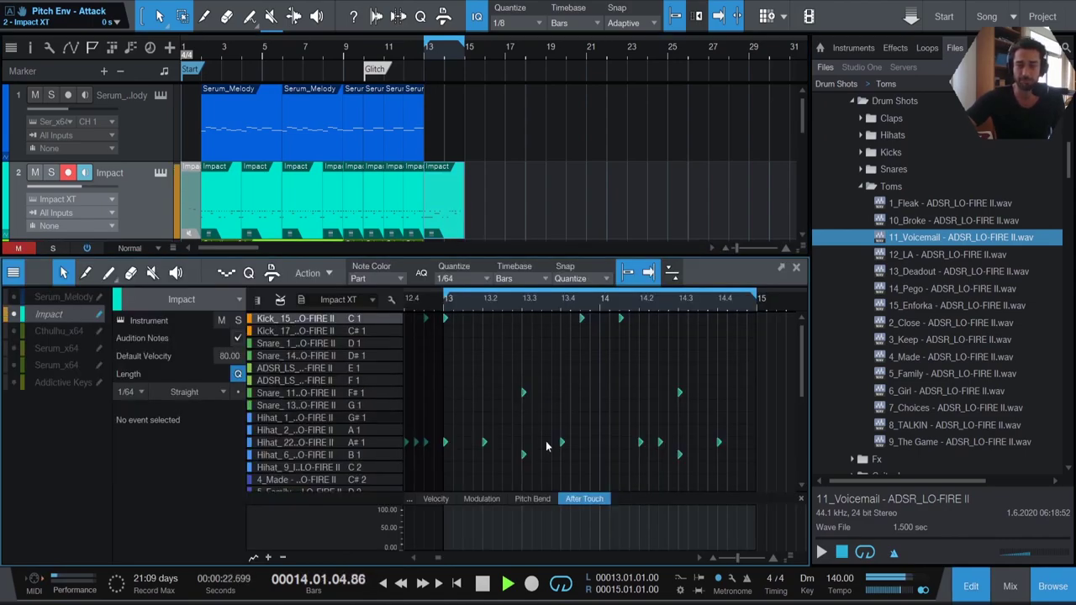
left_click(484, 586)
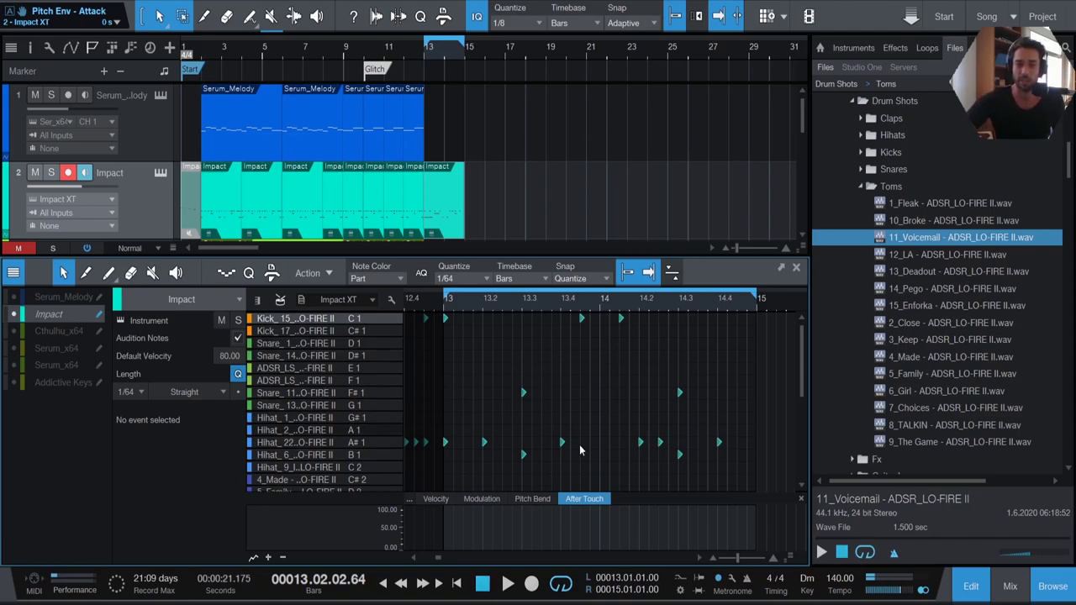
Copy the A# 1 hi-hat hit at bar 13 onto 13.01.02, 13.01.03 and 13.01.04, and play the part back
left_click(441, 444)
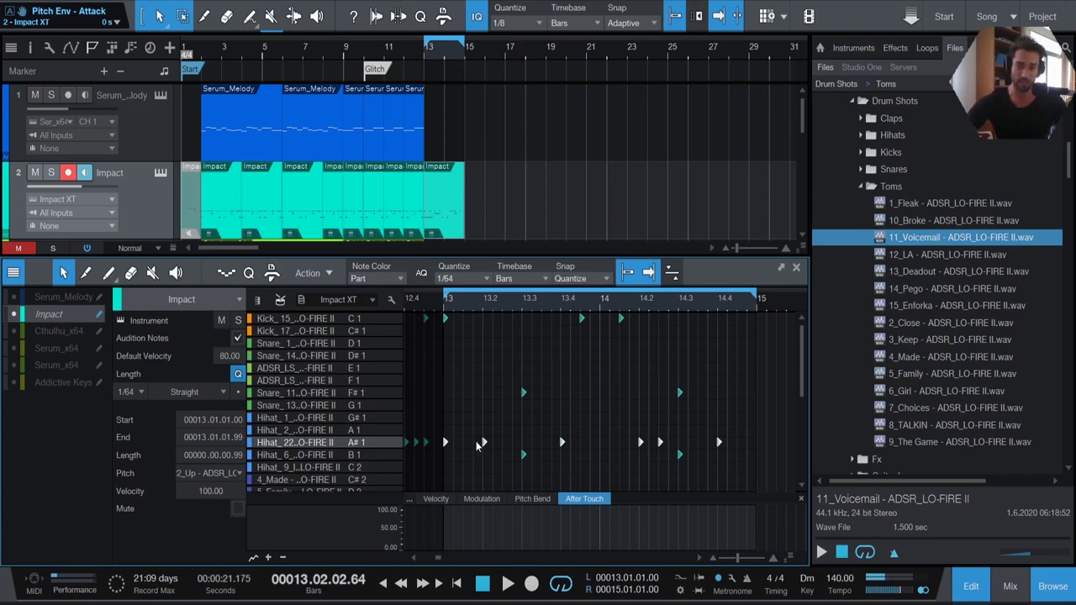
left_click(436, 460)
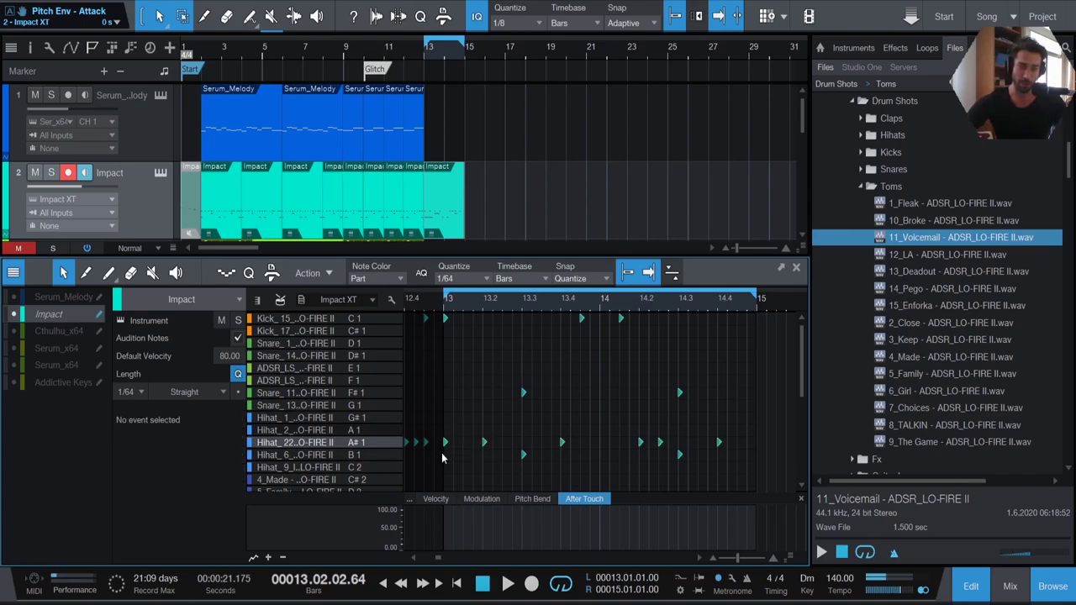
left_click(444, 442)
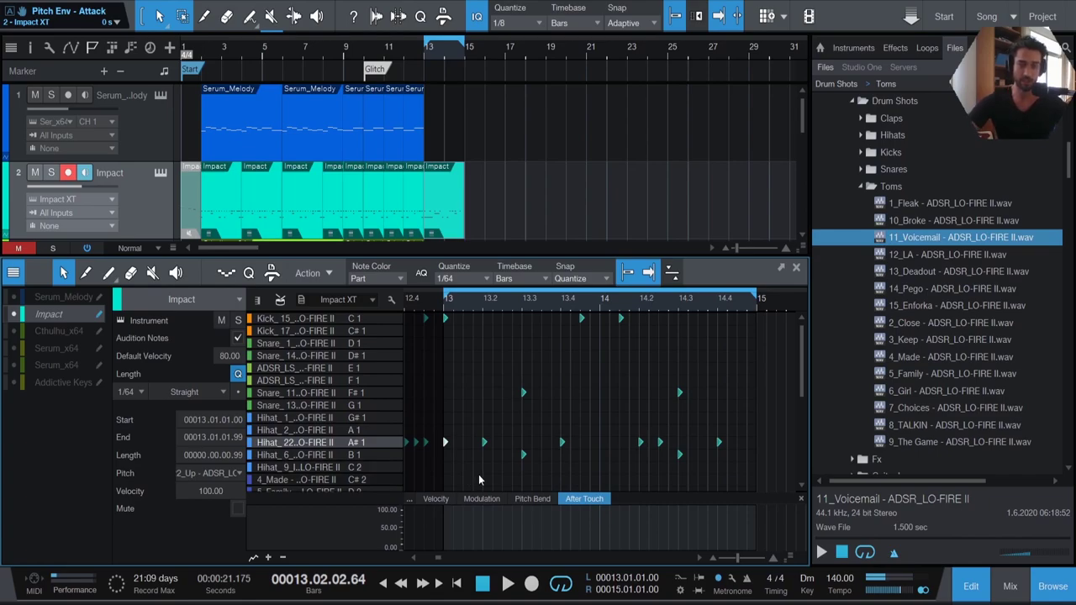
key("alt+Right")
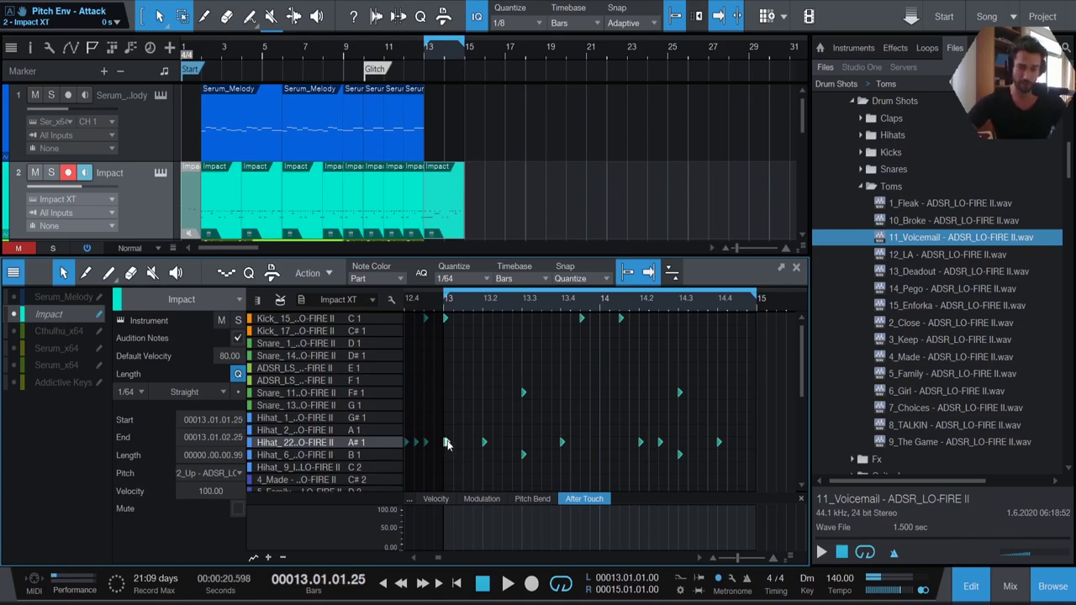
key("f")
left_click_drag(456, 447, 461, 454)
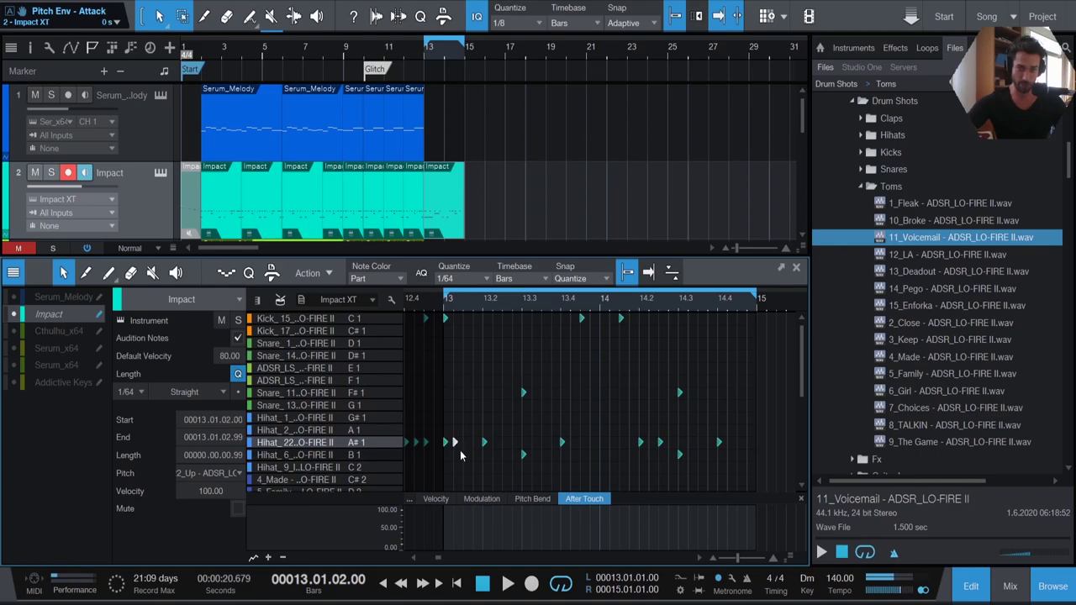
left_click(521, 441)
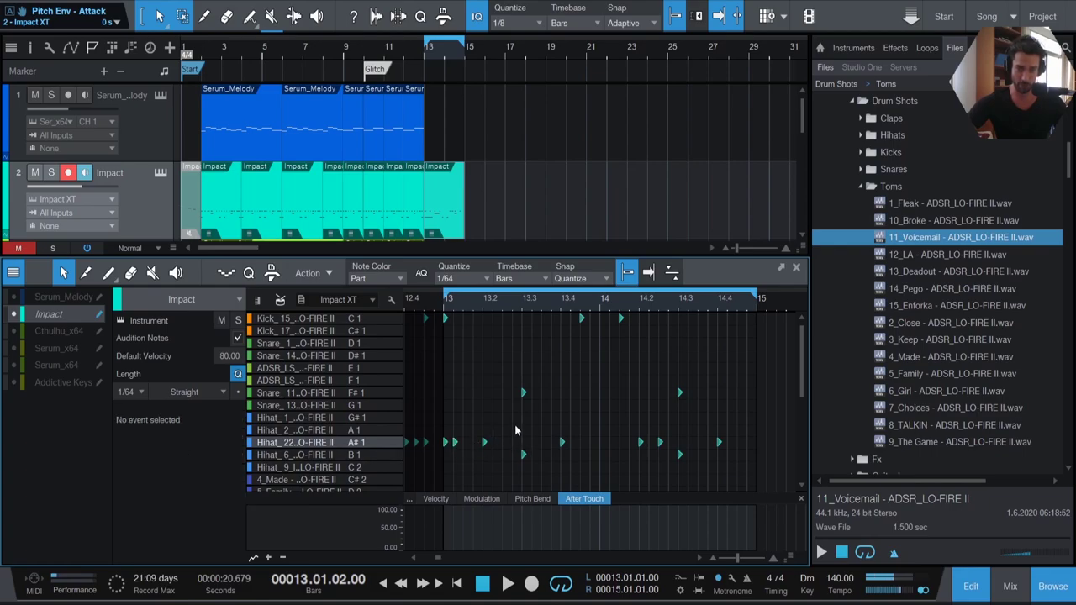
key("ctrl+v")
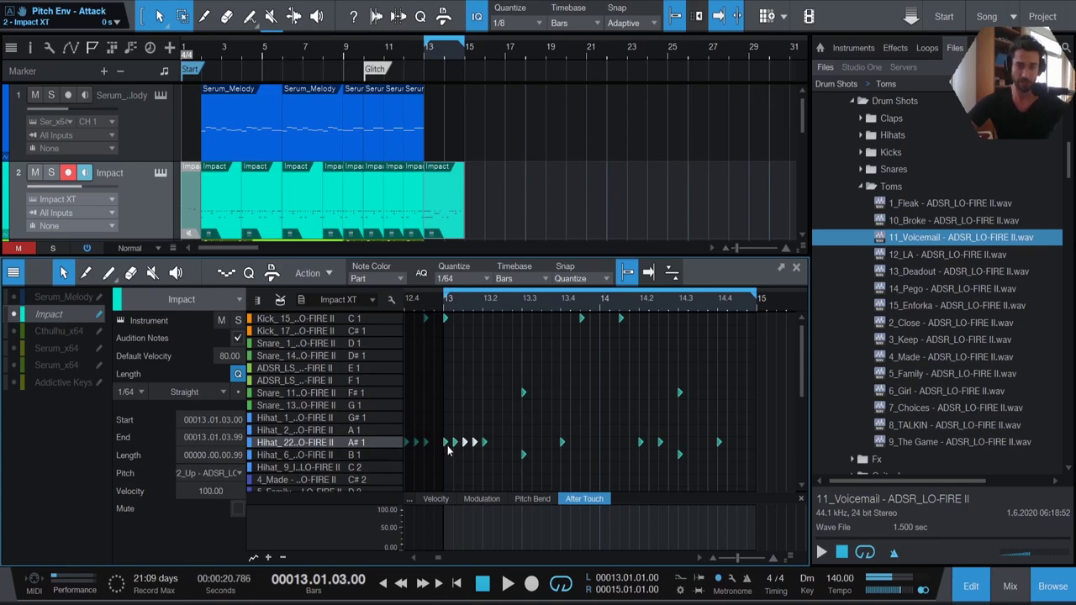
left_click(447, 307)
key("f")
key("space")
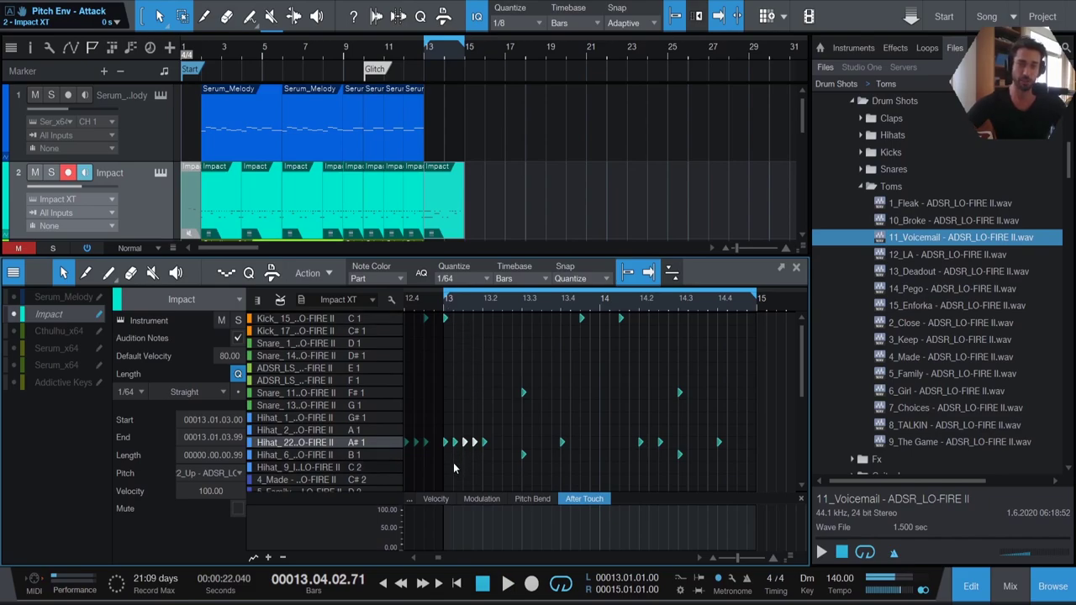
Delete the A# 1 hi-hat hits at 13.01.02, 13.01.04 and 13.02.01
left_click(457, 466)
key("Right")
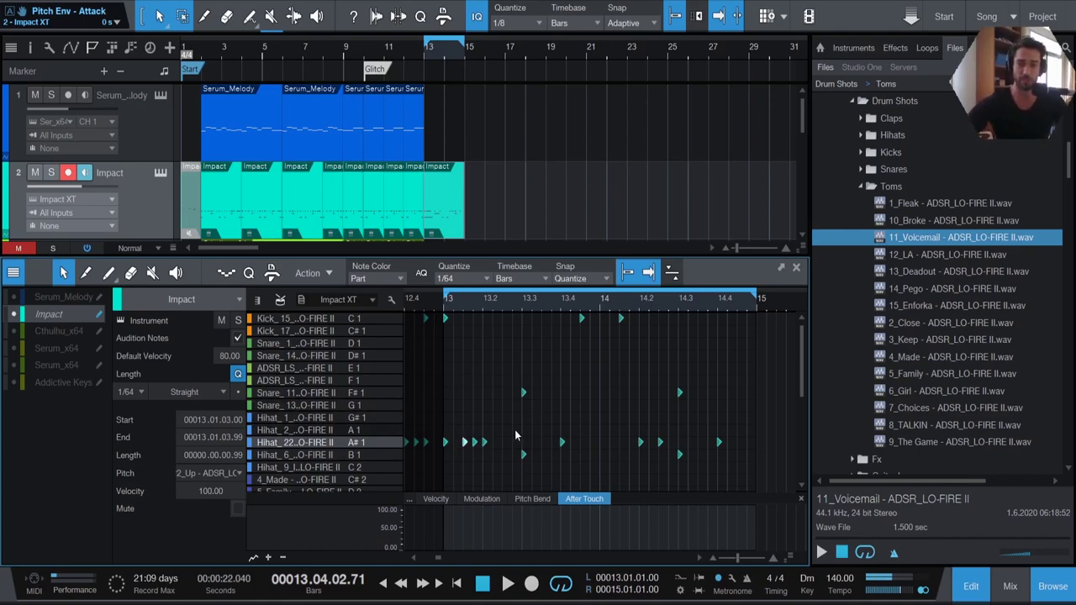
left_click(475, 452)
key("Right")
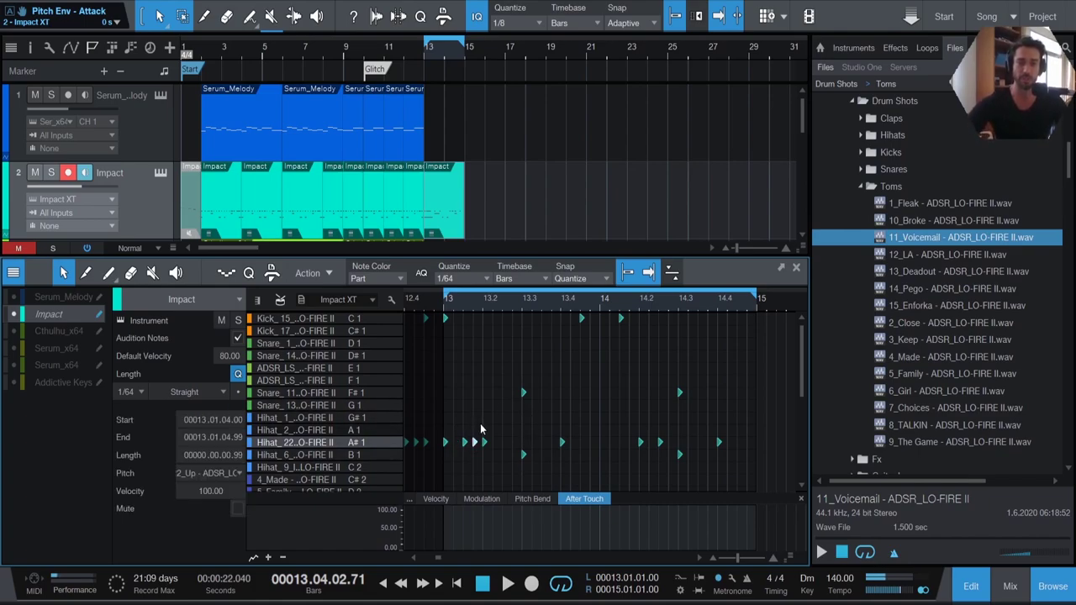
key("Right")
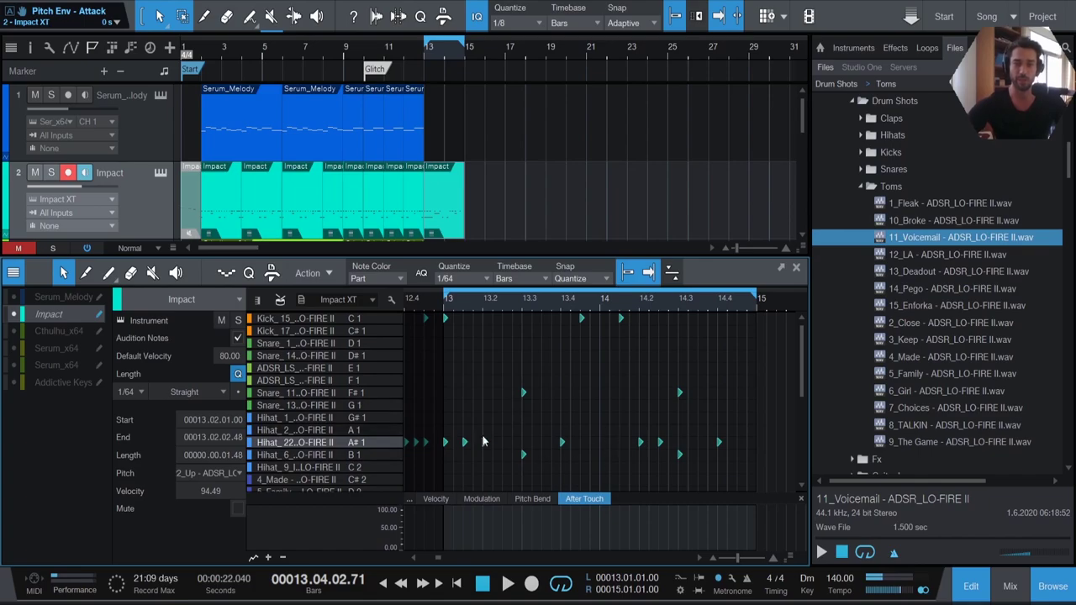
Duplicate the A# 1 hi-hat hits into steady eighth notes from bar 13 to beat 13.4, and play the part back
left_click(506, 435)
left_click(445, 454)
left_click_drag(446, 454, 528, 434)
left_click(485, 443)
left_click_drag(485, 443, 440, 439)
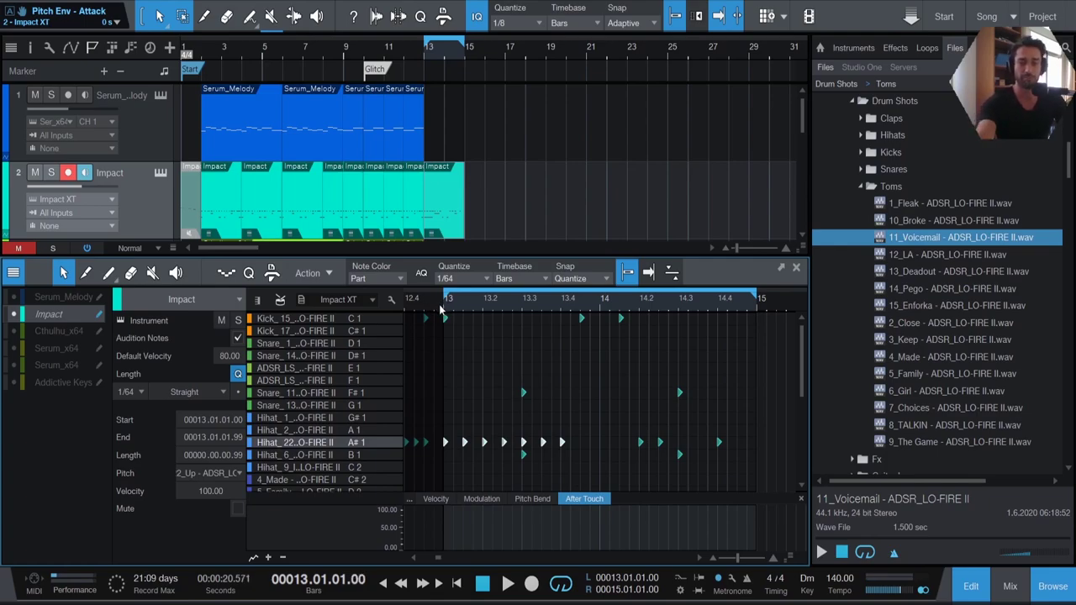
key("space")
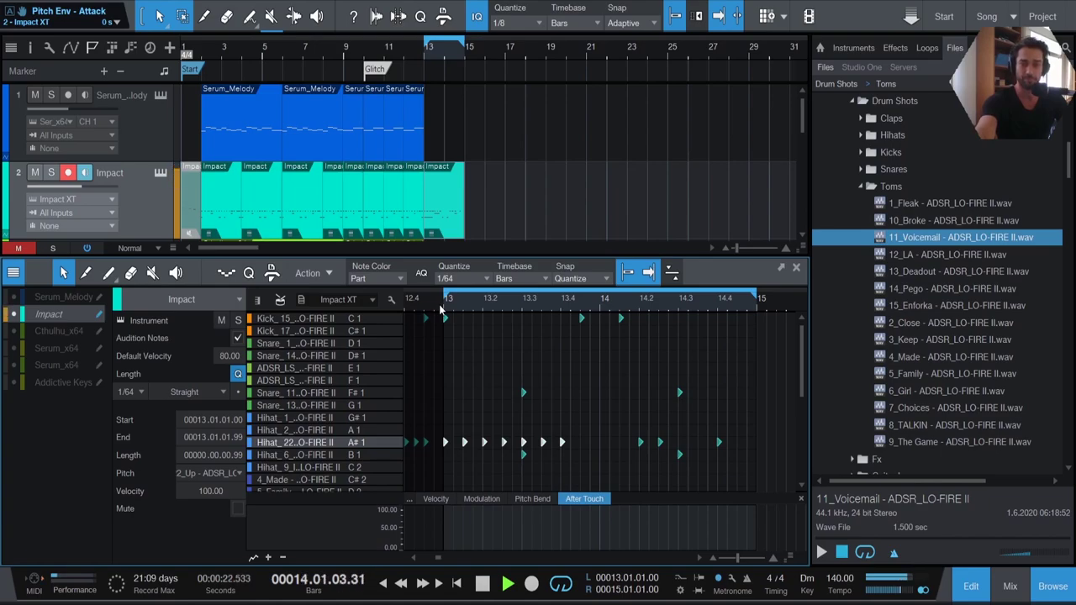
key("space")
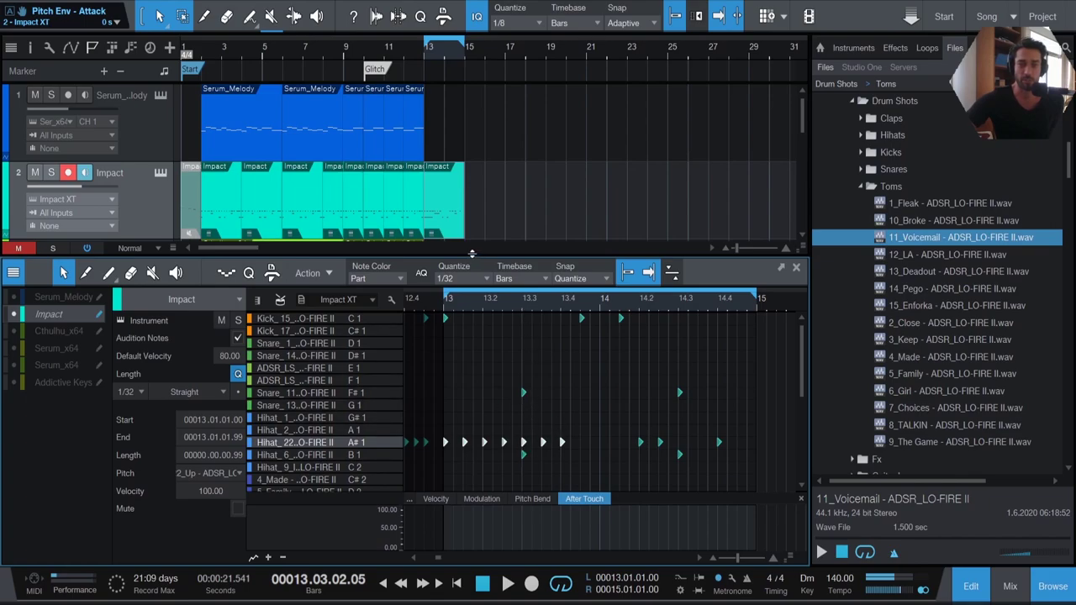
Set the note editor's quantize to 1/64 and close the editor
key("ctrl+Down")
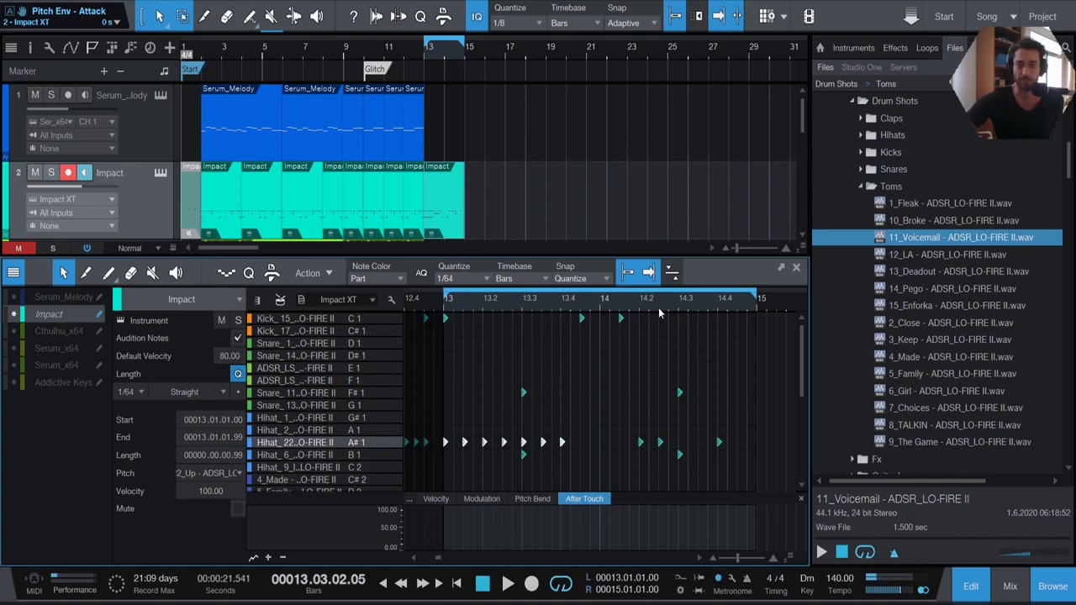
left_click(484, 474)
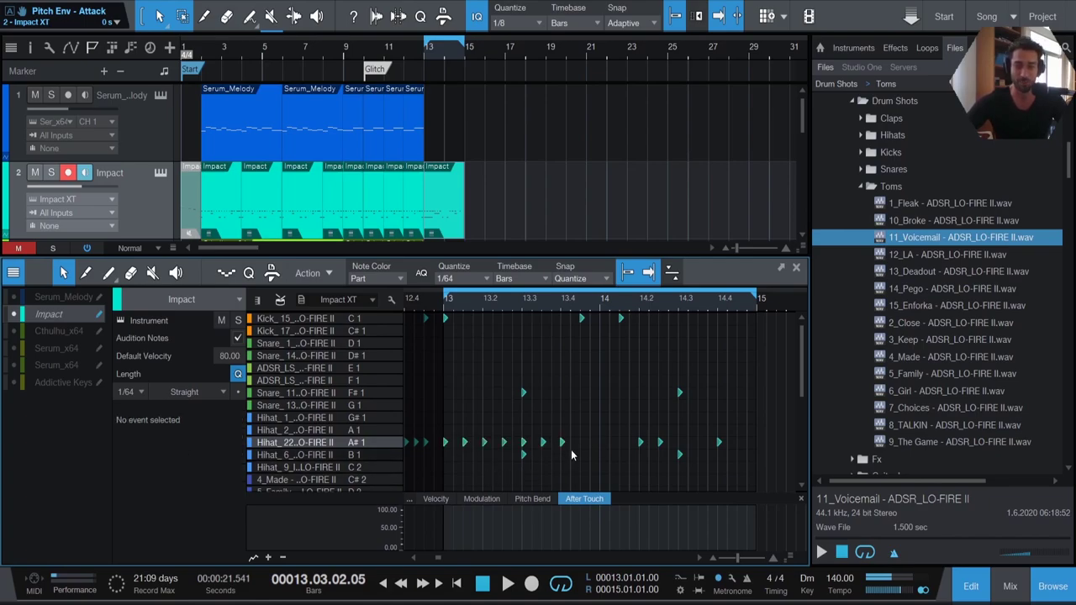
left_click(798, 269)
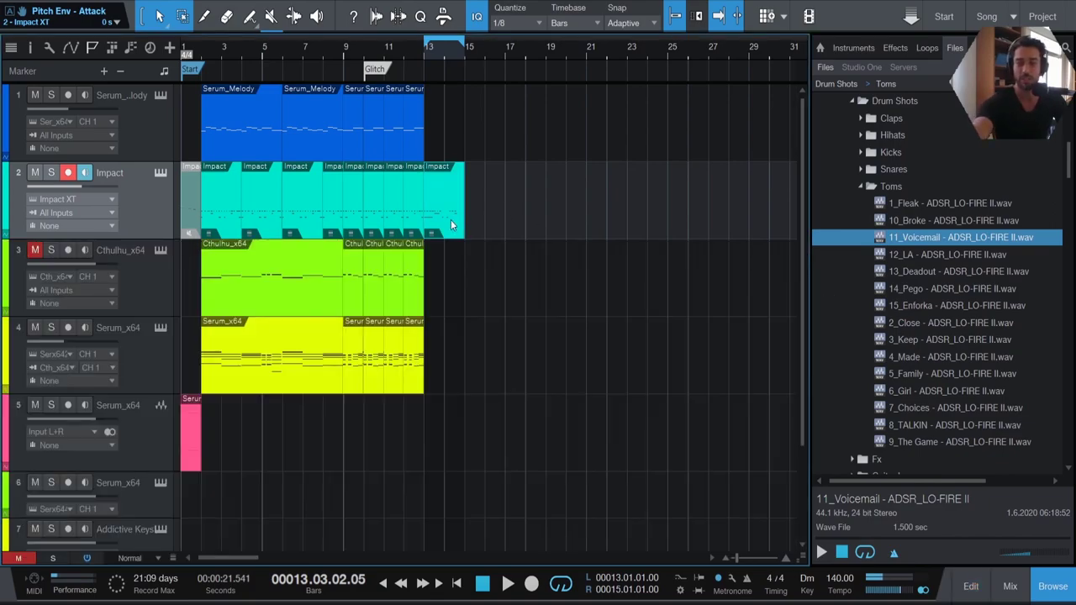
Delete the Impact part at bar 13, and solo the Speech Mic and Impact tracks
key("Delete")
scroll(451, 219, "down", 3)
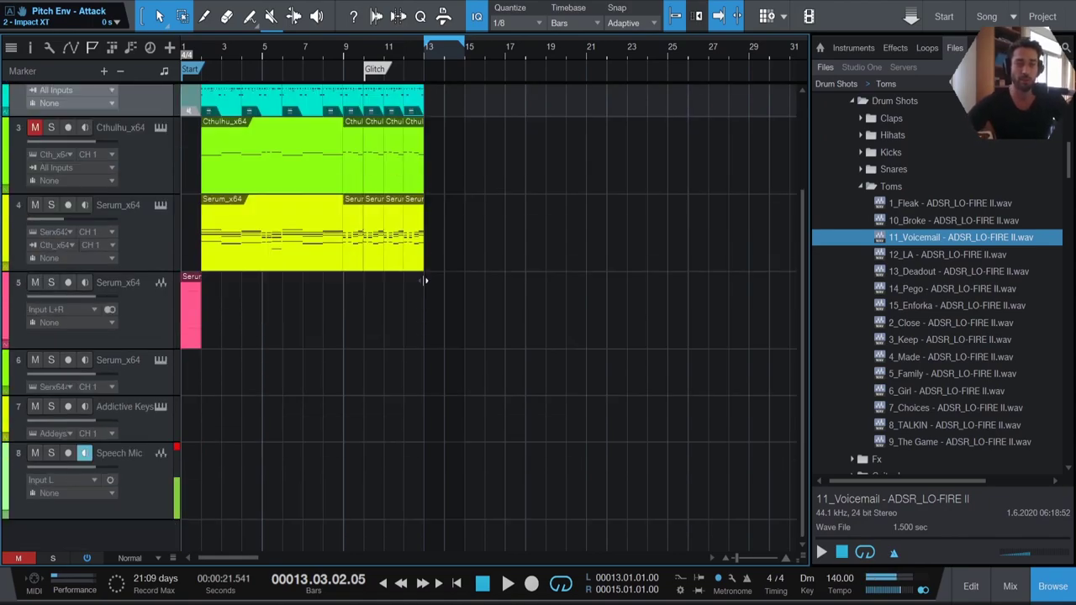
left_click(52, 453)
scroll(235, 439, "up", 3)
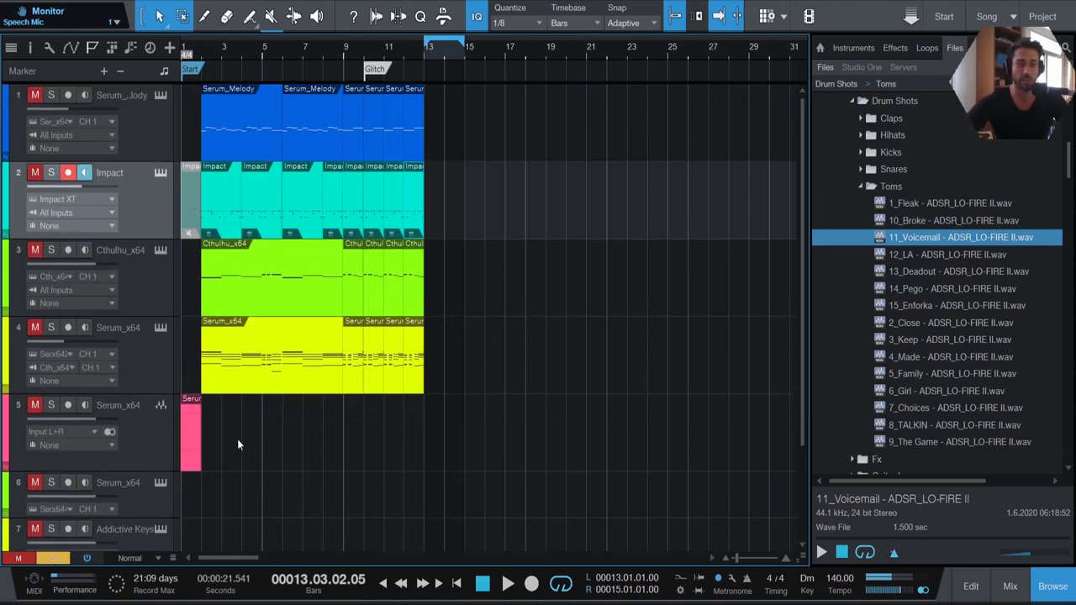
left_click(51, 172)
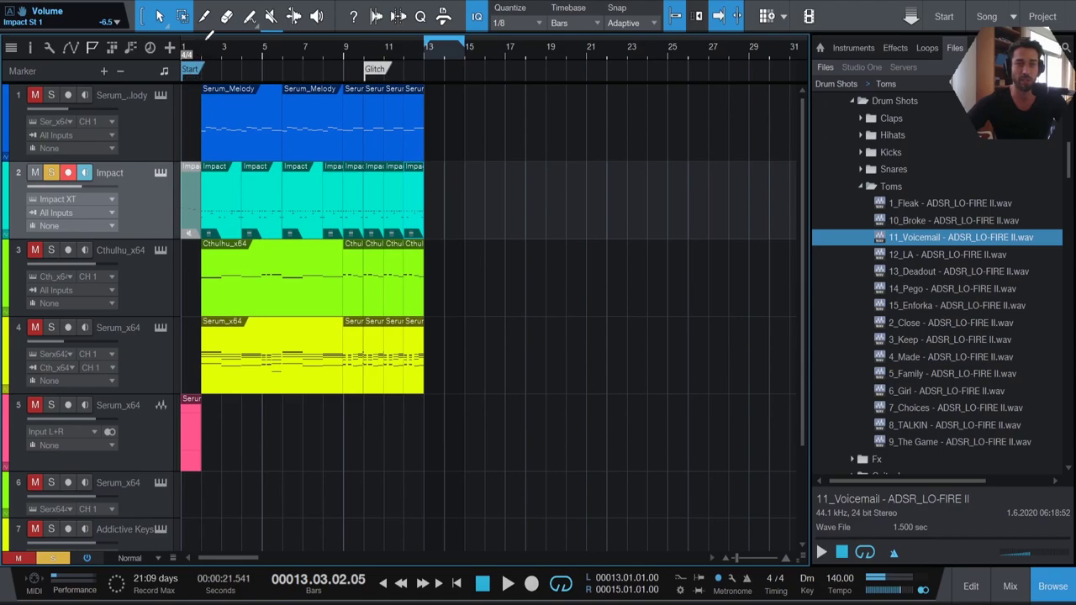
Set the loop range to bars 2 to 4 and open the Impact part at bar 2 for editing
left_click_drag(202, 40, 280, 41)
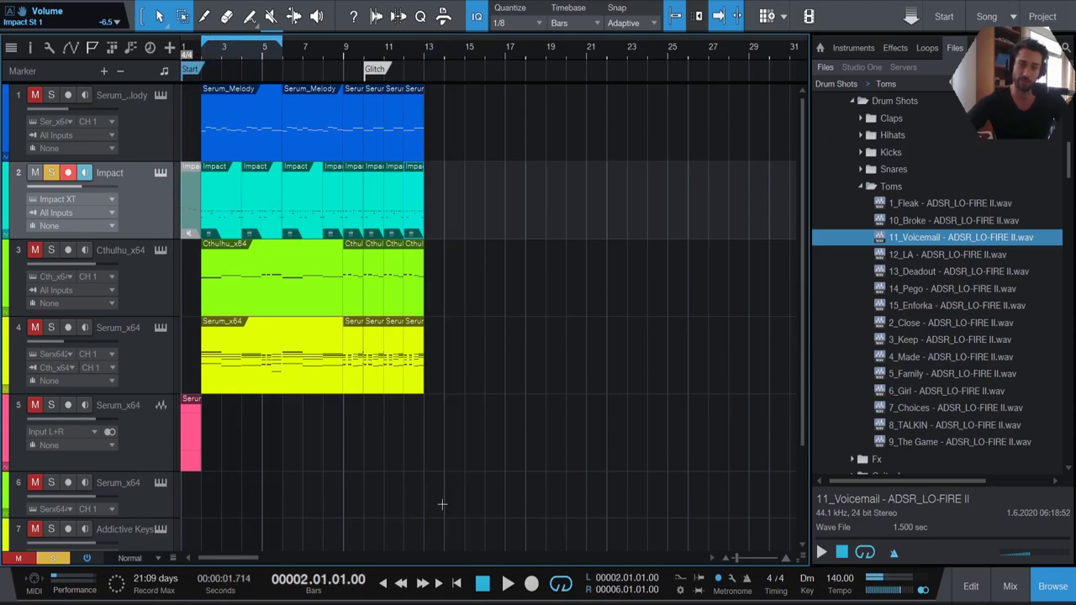
double_click(232, 218)
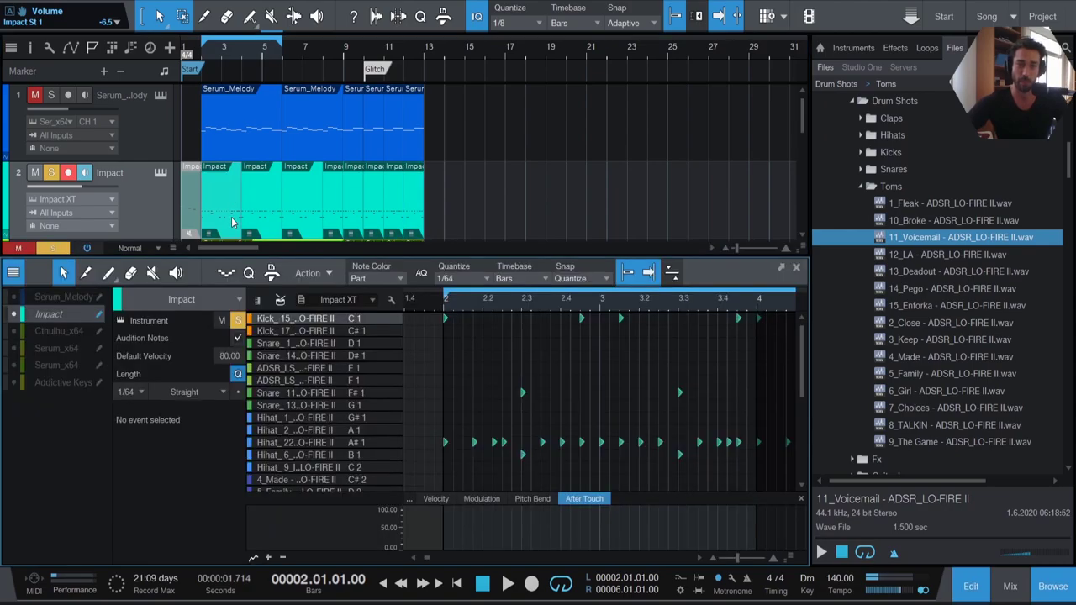
left_click_drag(243, 37, 207, 37)
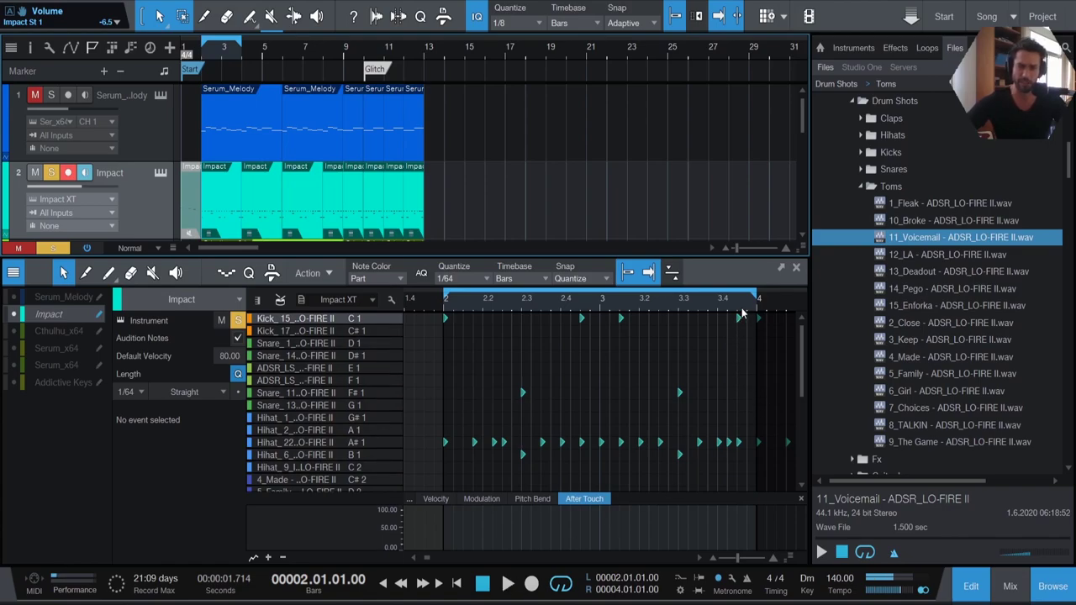
Play back the looped Impact part from bar 2, stop it and close the note editor
left_click(508, 584)
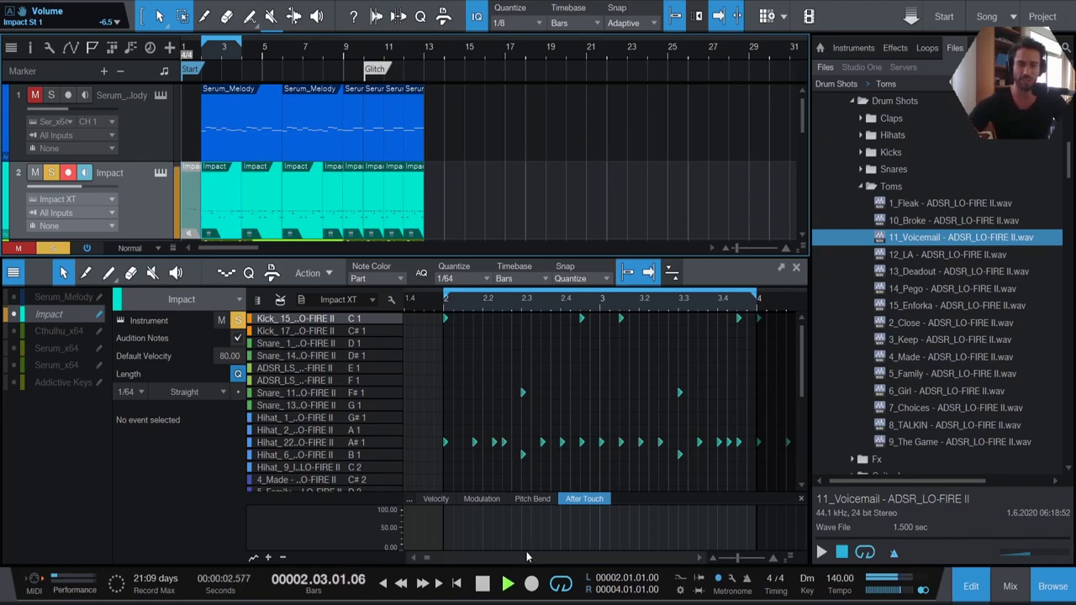
left_click(484, 584)
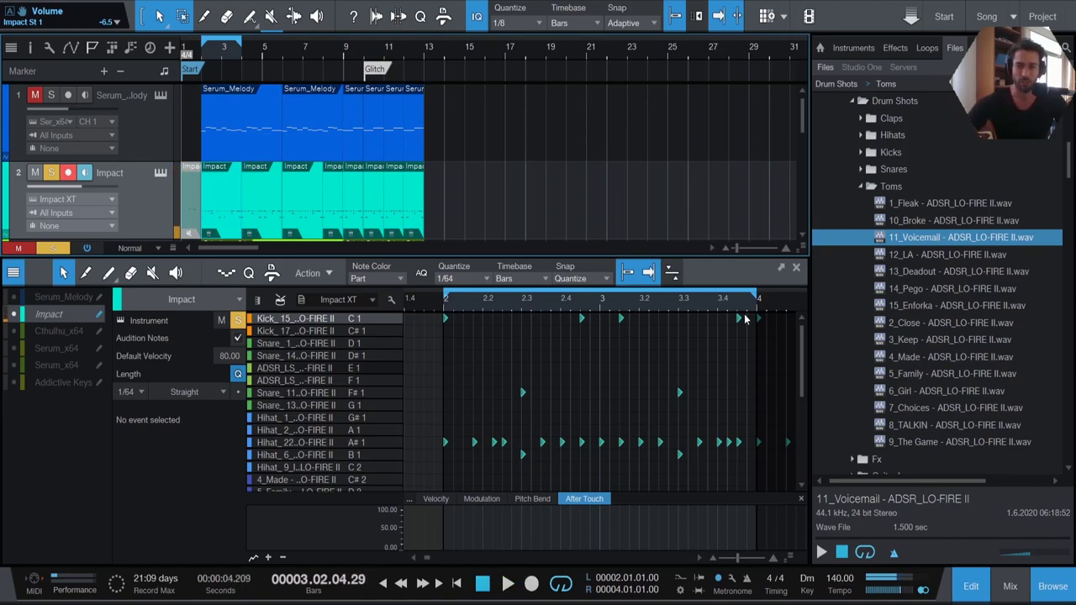
left_click(796, 268)
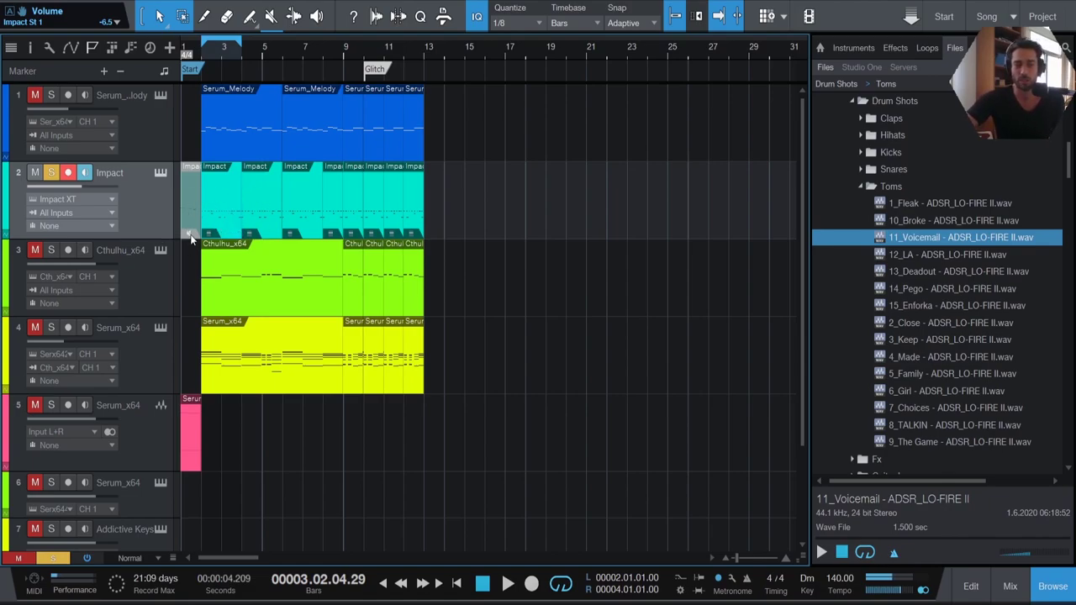
Convert the Impact part at bar 2 to a pattern
right_click(226, 233)
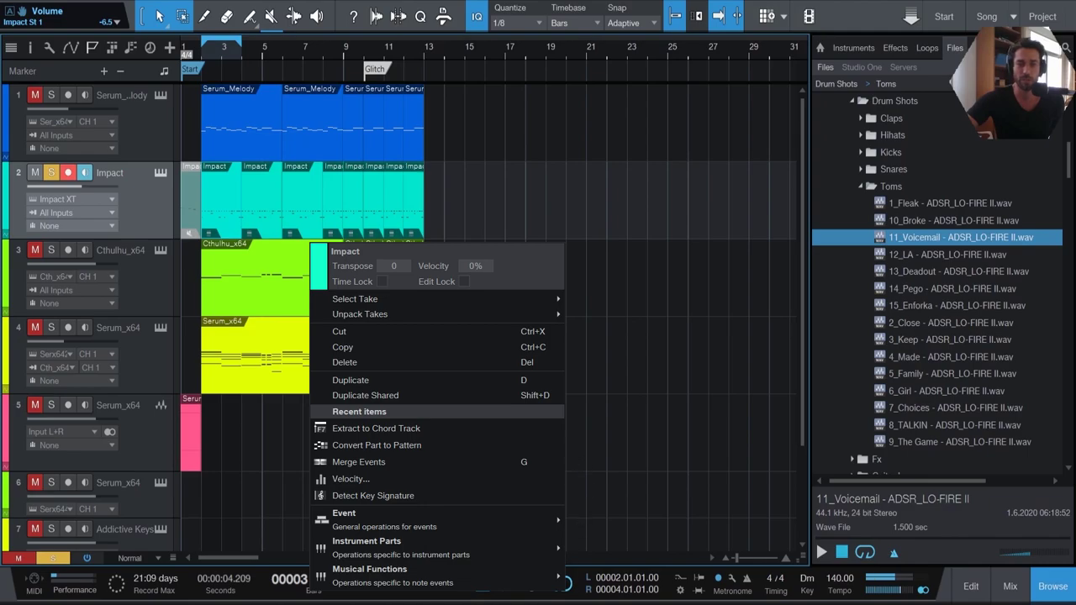
right_click(576, 458)
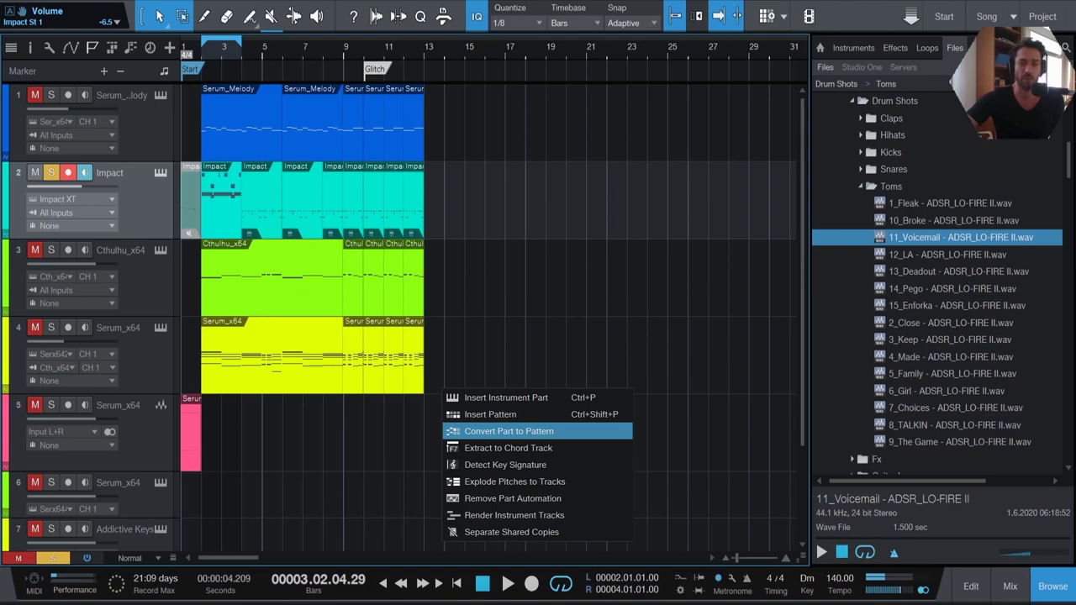
key("Escape")
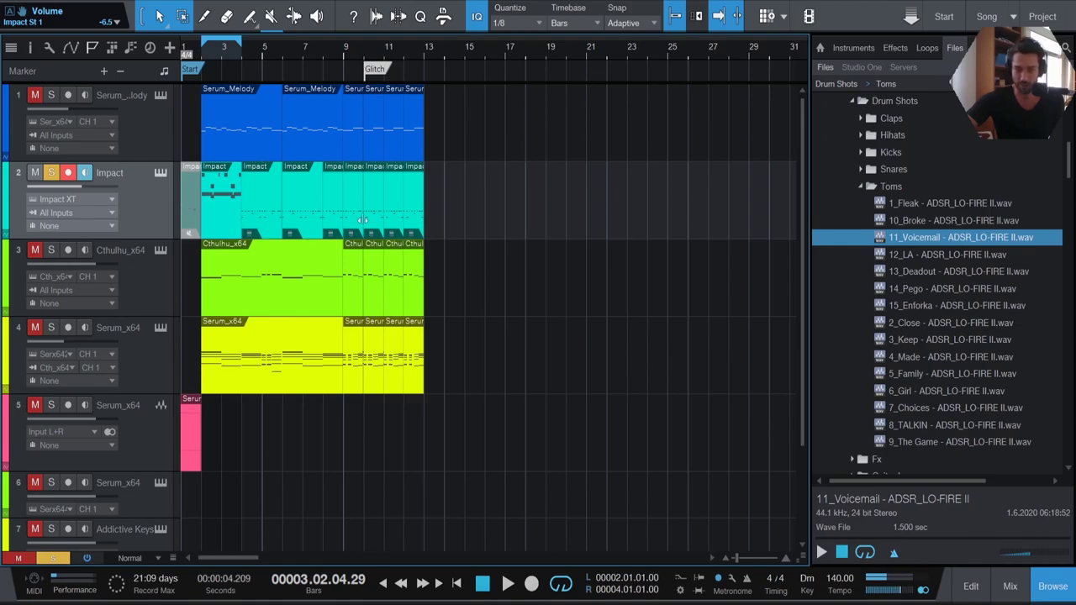
Open the converted pattern and look through its kick, snare and hi-hat rows
double_click(224, 219)
scroll(488, 372, "down", 2)
scroll(489, 375, "up", 2)
scroll(488, 376, "down", 5)
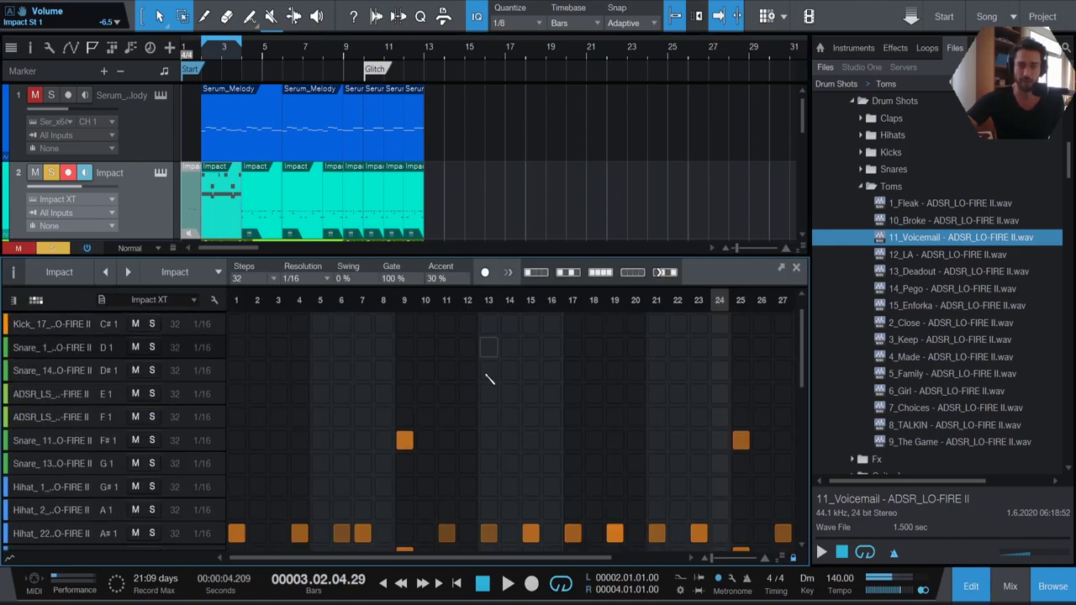
scroll(468, 462, "up", 2)
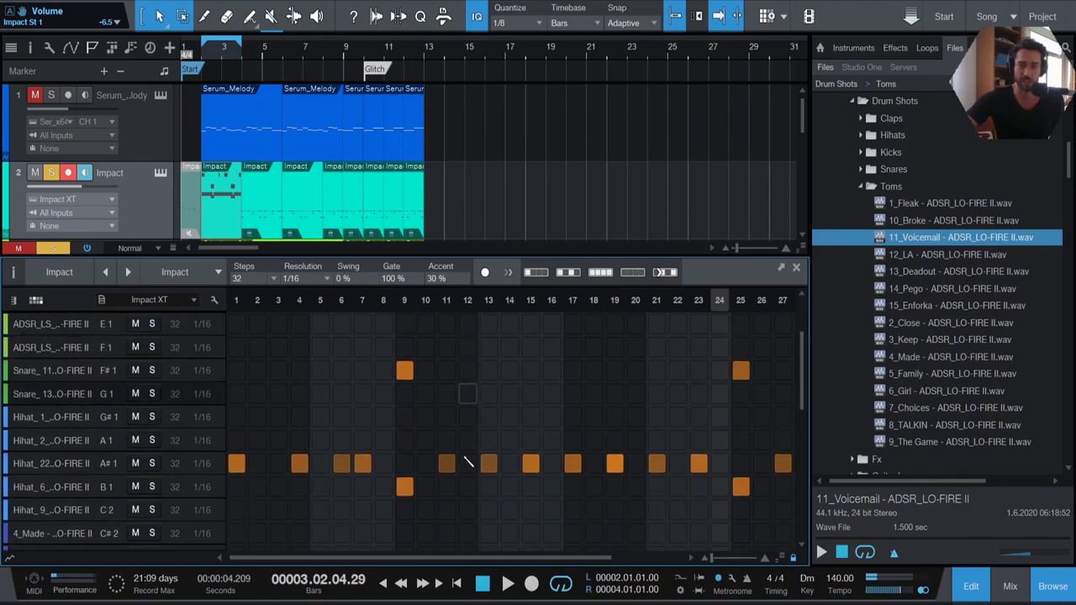
scroll(468, 462, "up", 2)
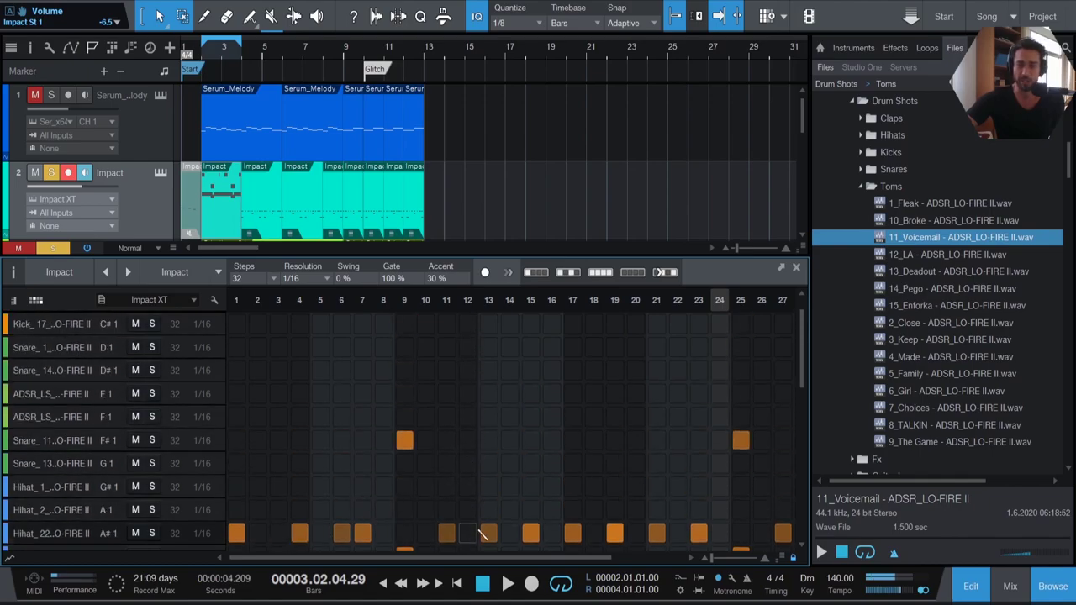
scroll(505, 451, "up", 1)
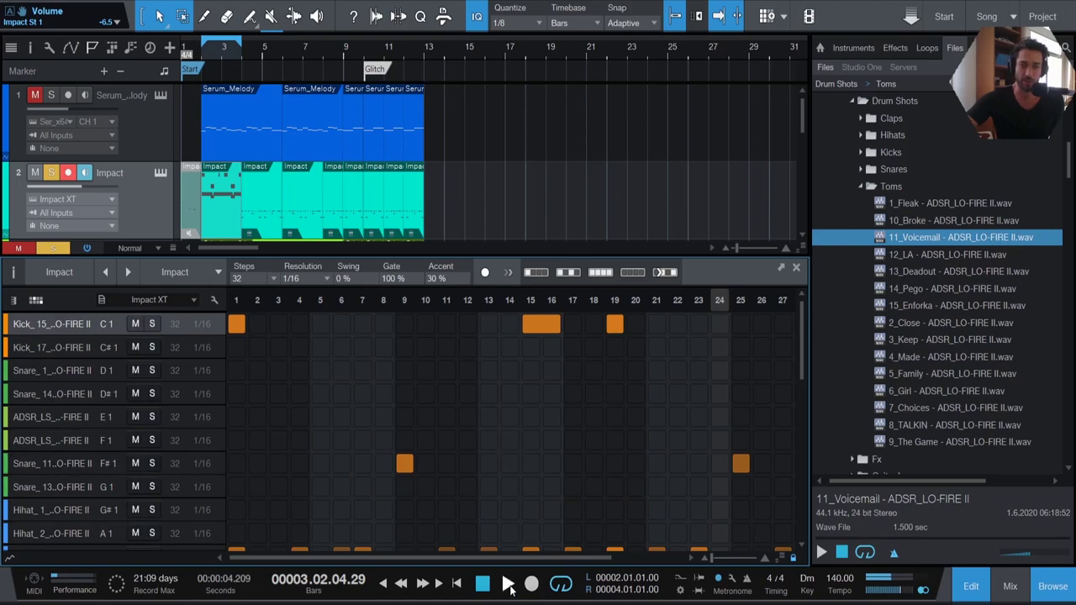
Play the pattern while adding a hit at step 8 of the A# 1 hi-hat row and removing it again
left_click(508, 584)
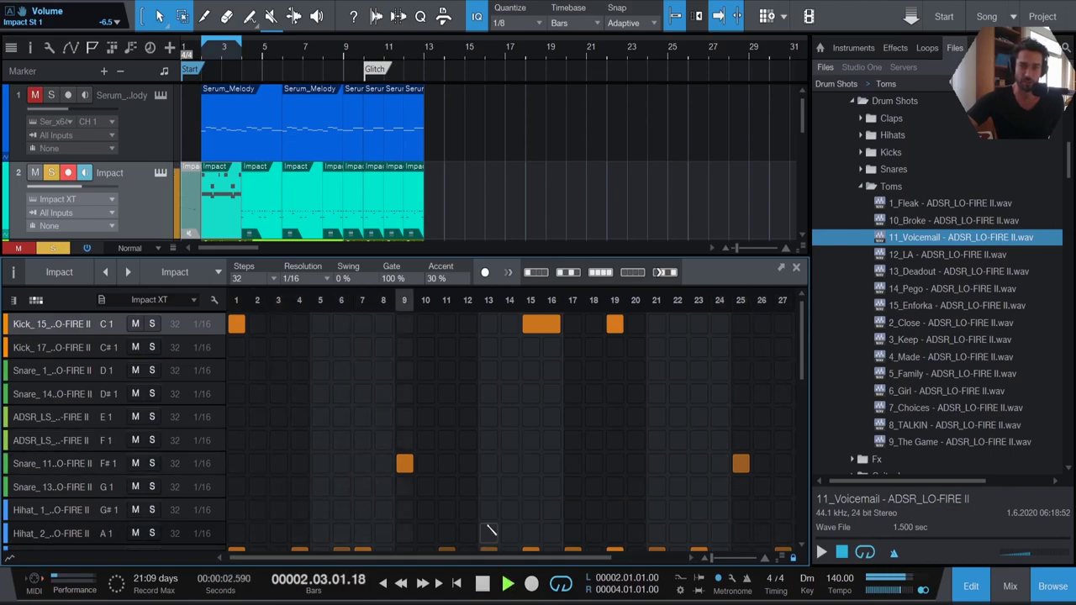
scroll(506, 511, "down", 2)
scroll(505, 511, "down", 2)
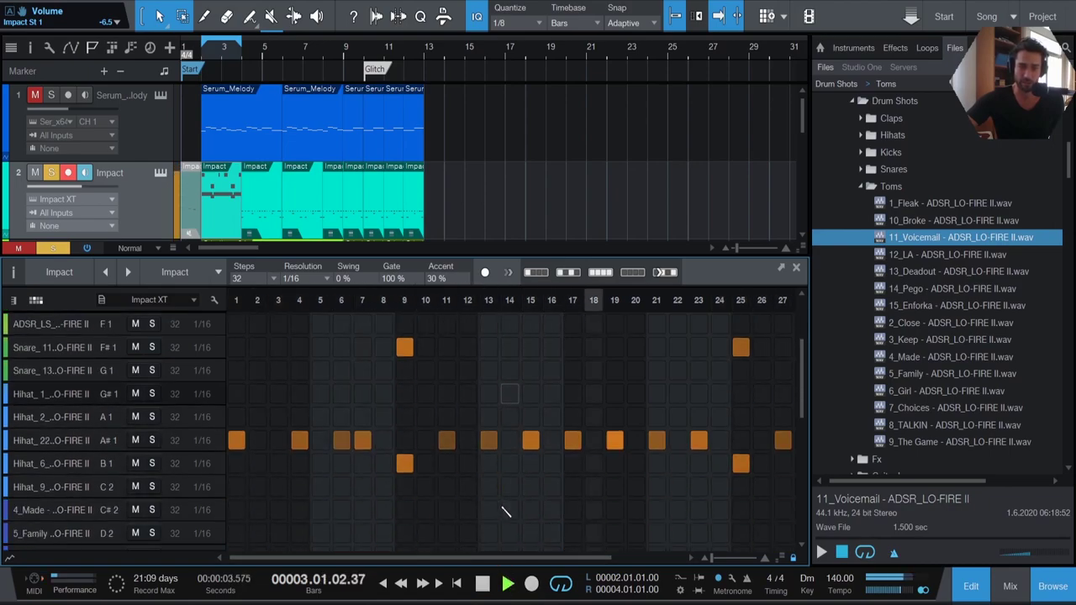
left_click(383, 441)
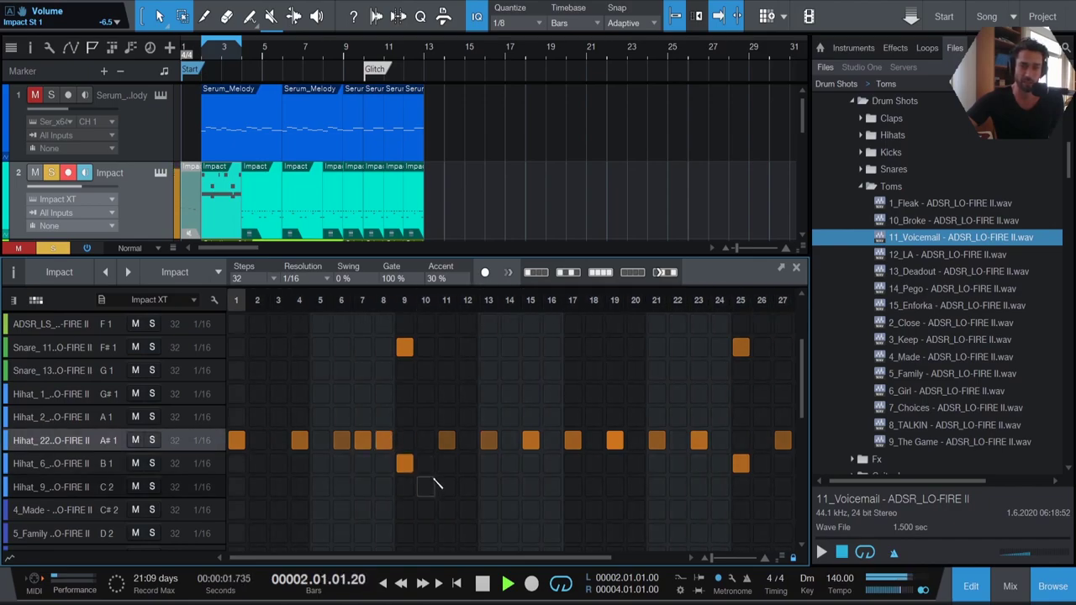
left_click(383, 441)
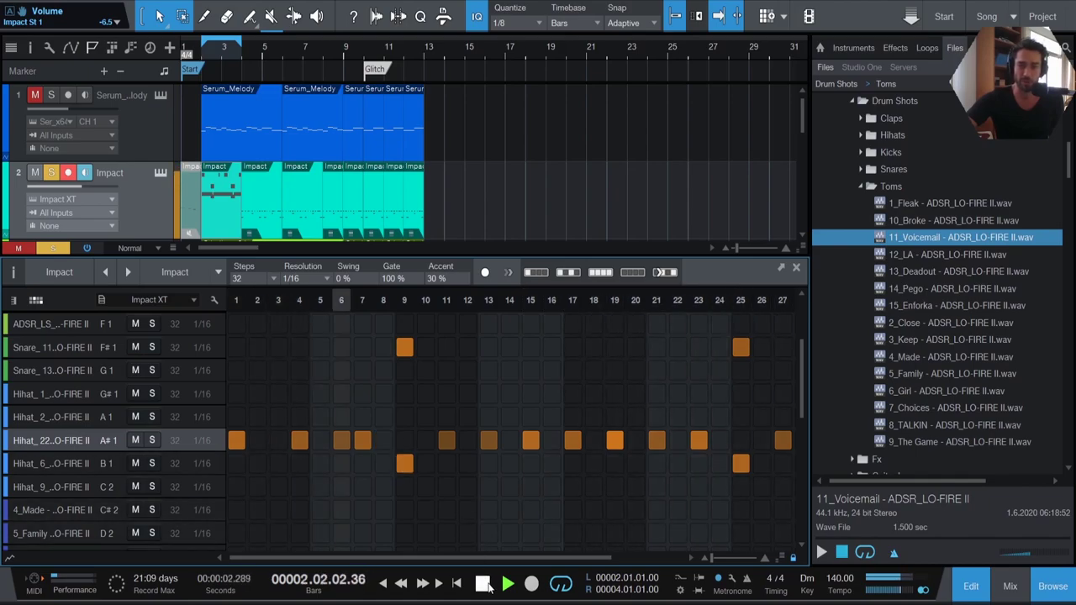
left_click(484, 586)
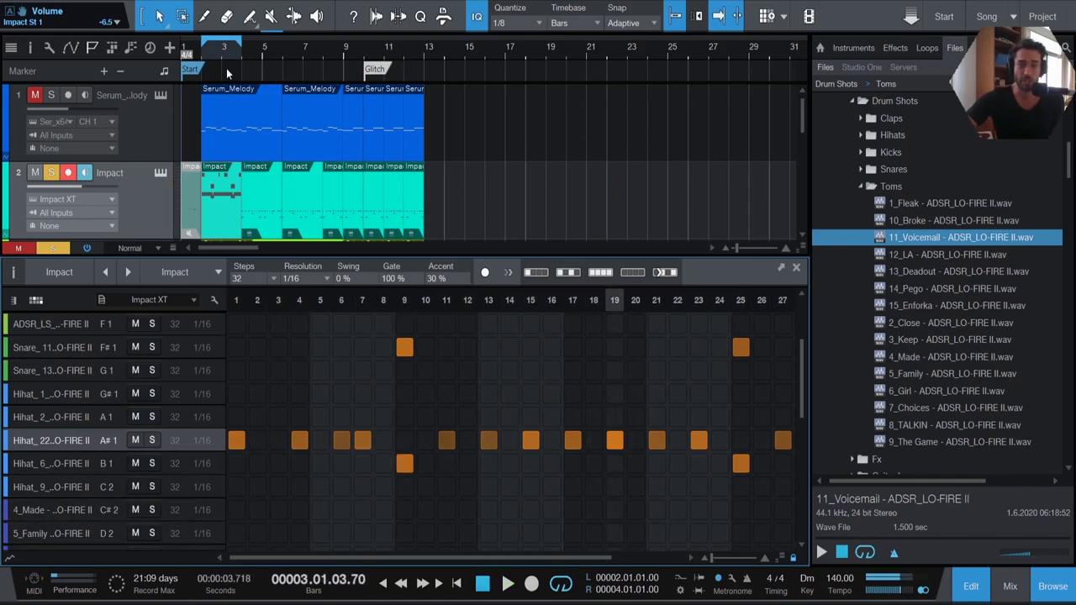
Return the playhead to bar 2, undo the hi-hat step edit and the pattern conversion, and close the editor
left_click(203, 57)
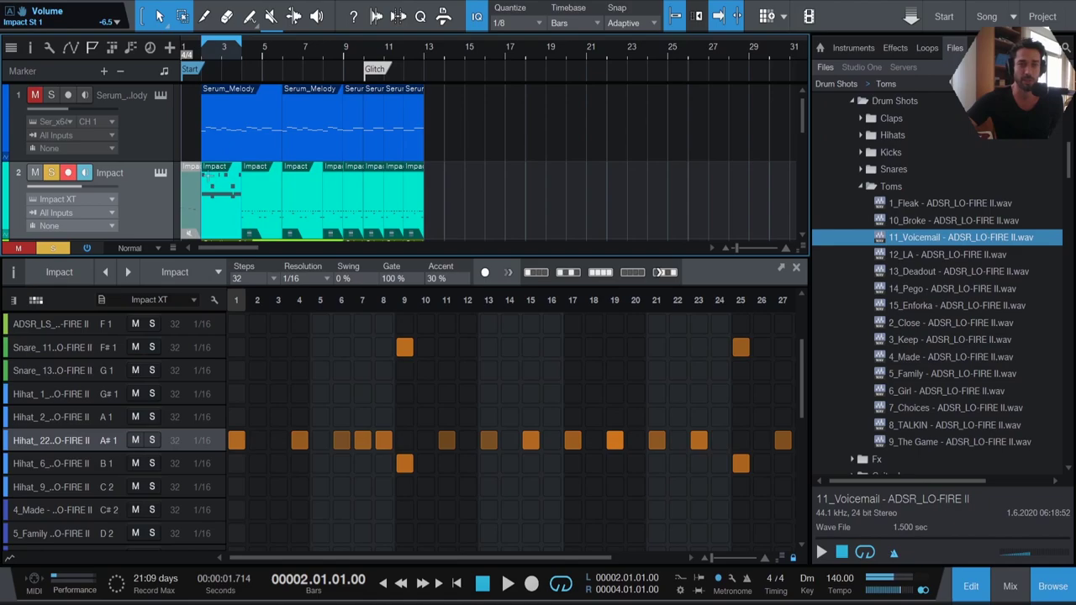
key("ctrl+z")
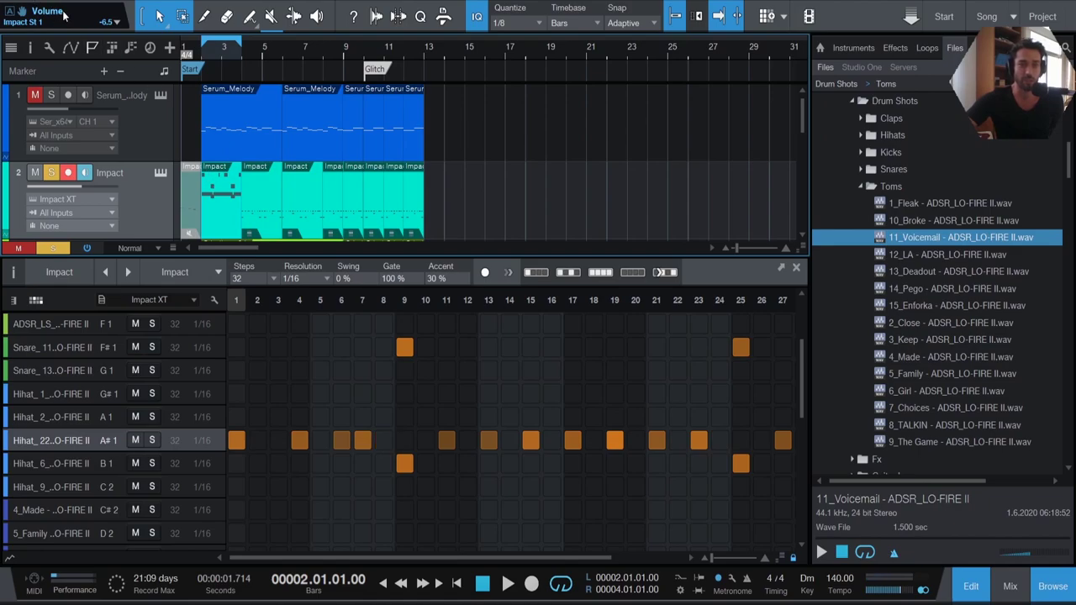
key("ctrl+z")
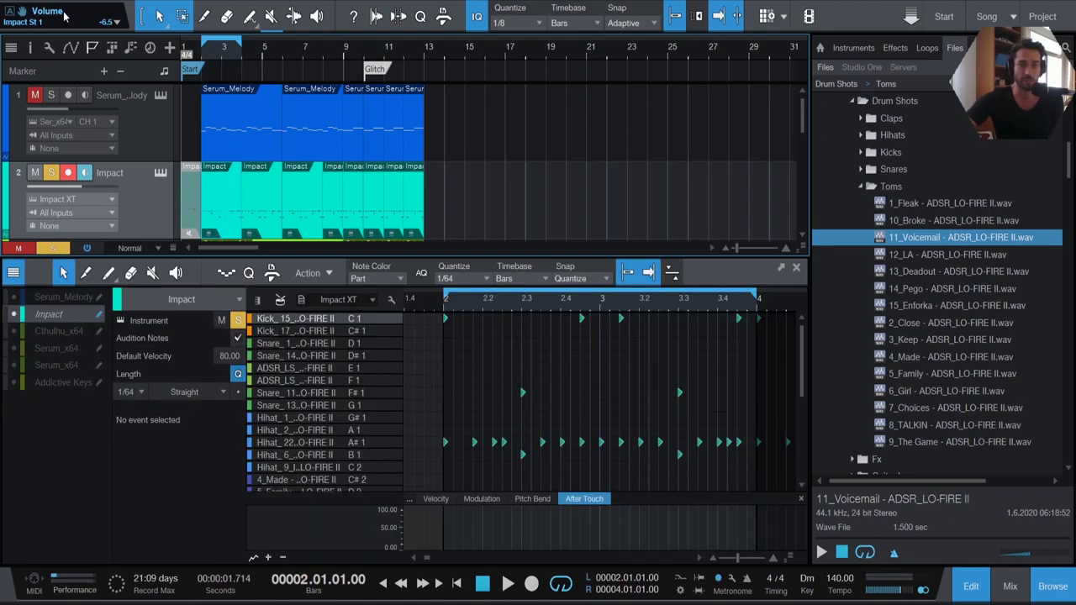
left_click(797, 268)
Select the Addictive Keys track and turn off its record arm and monitoring
scroll(413, 414, "down", 3)
left_click(413, 413)
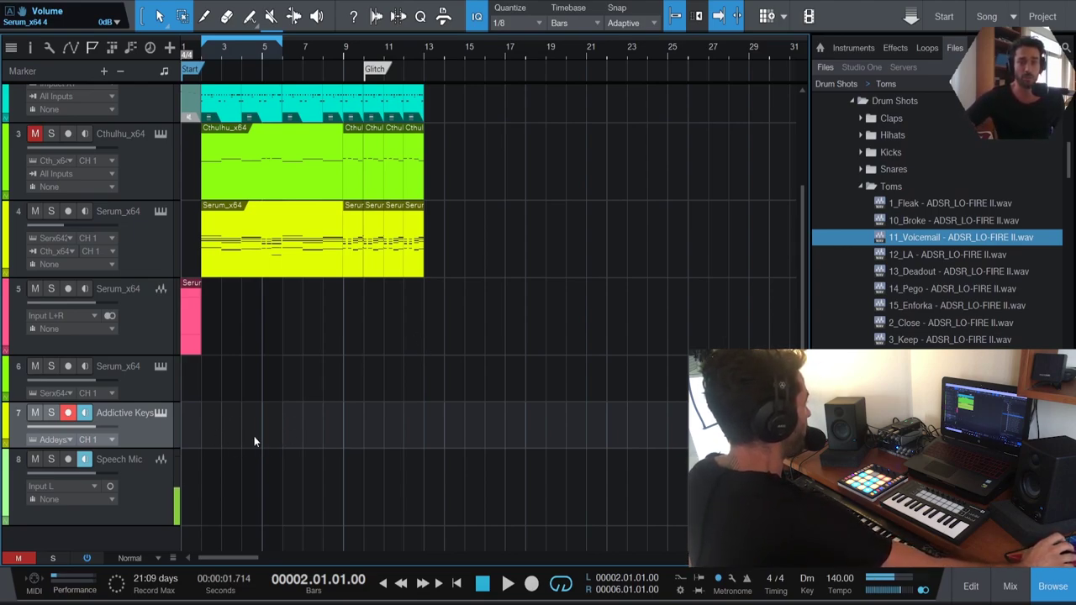
left_click(69, 413)
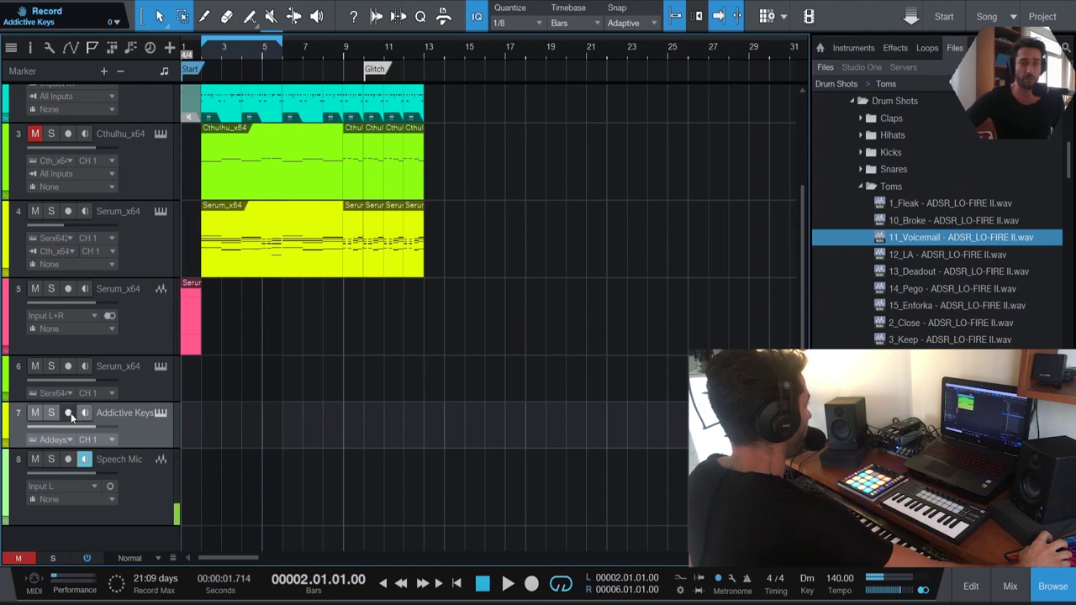
scroll(248, 413, "up", 3)
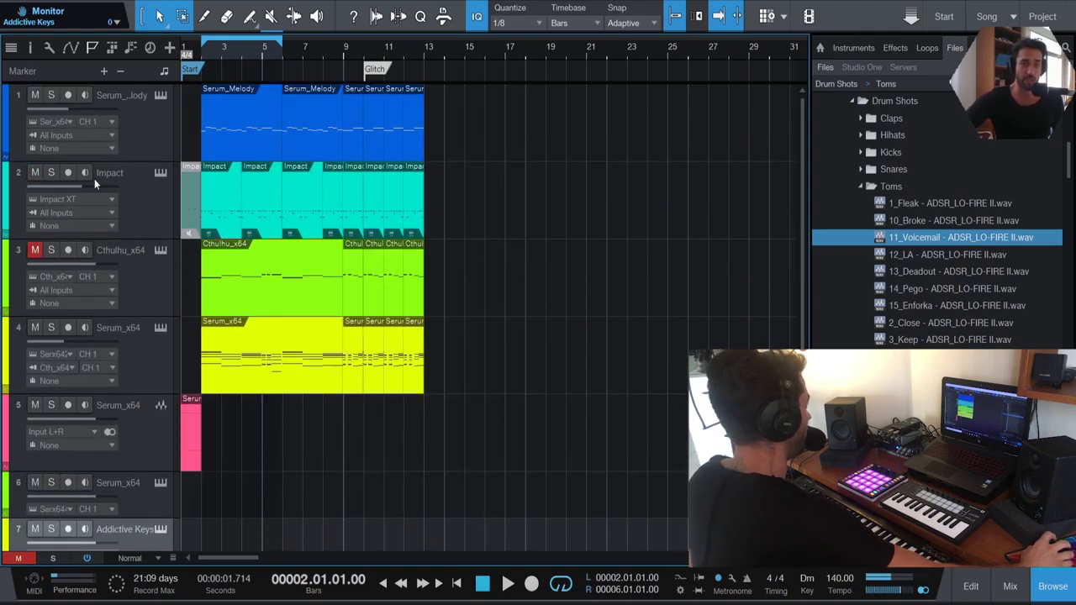
Open the Serum_Melody part at bar 2 in the note editor and select its first note, D 2
left_click(145, 144)
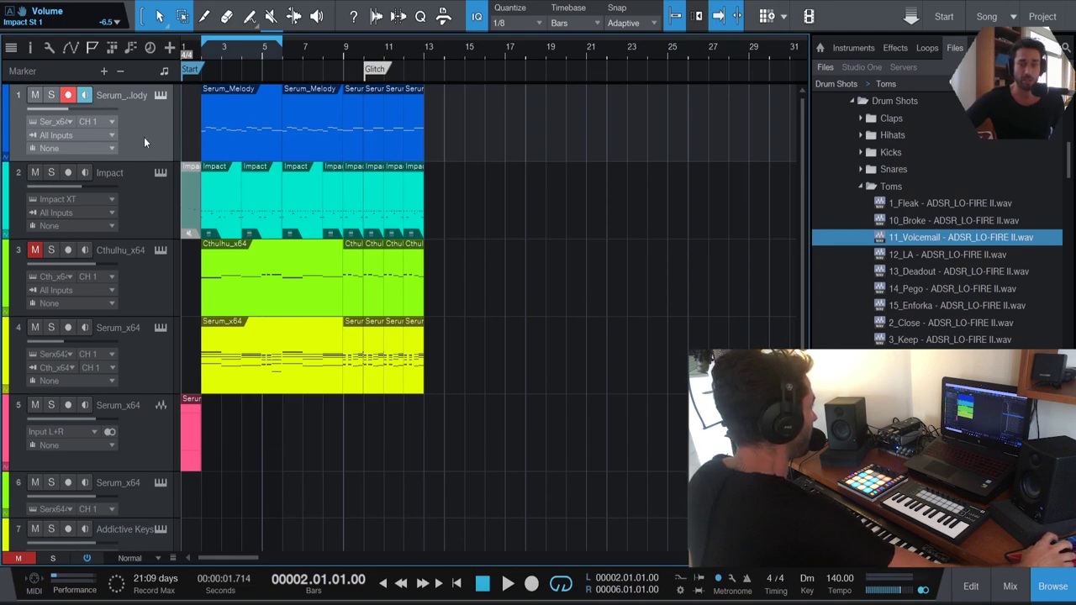
double_click(245, 143)
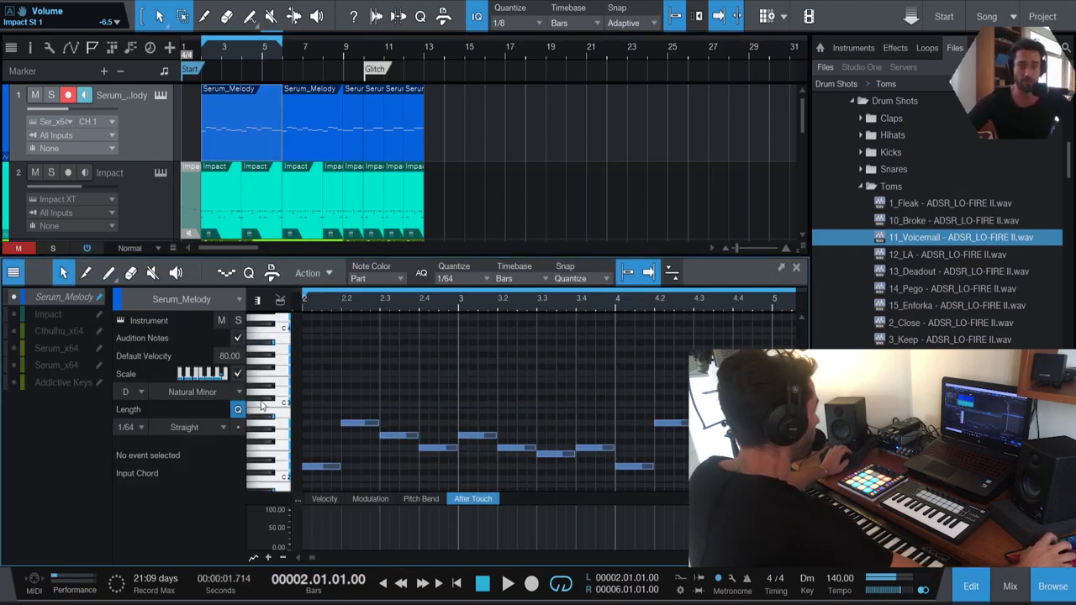
scroll(463, 382, "down", 3)
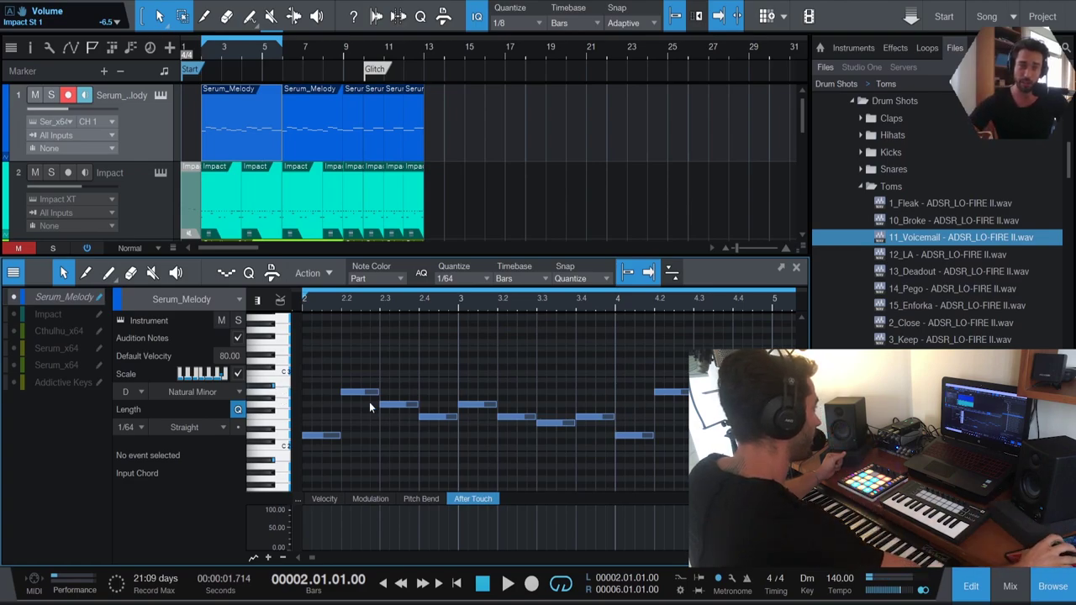
left_click(321, 437)
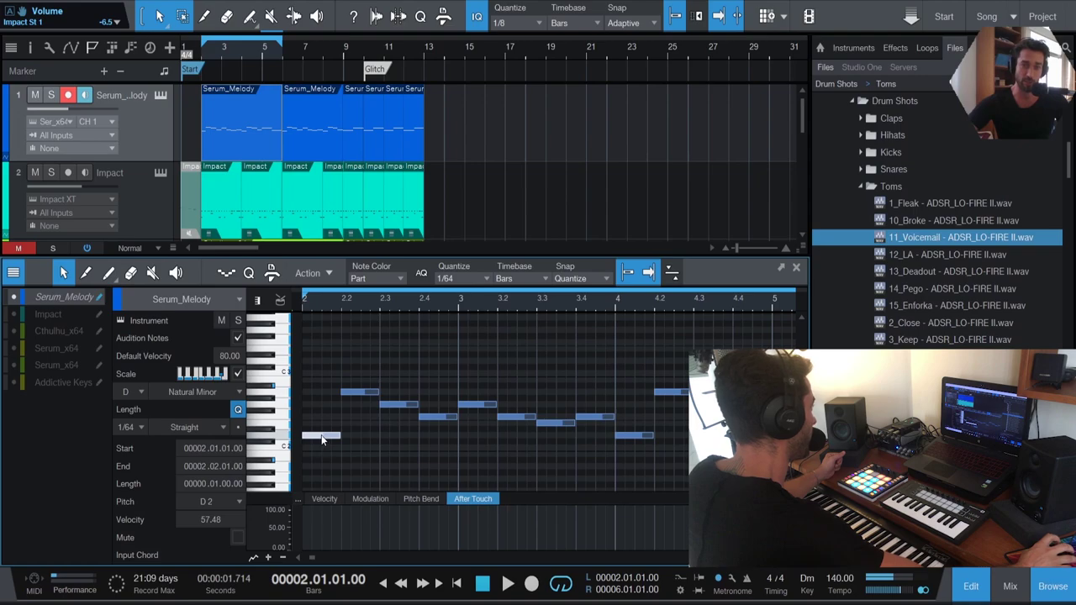
Open the Serum_Melody track's instrument window and close the note editor
left_click(161, 97)
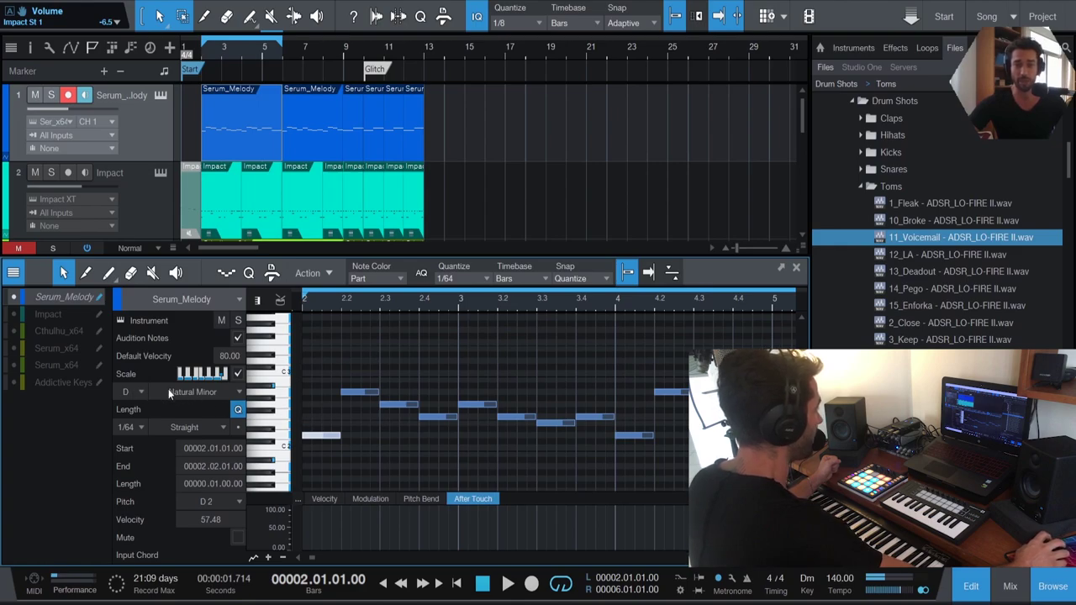
left_click(971, 587)
left_click(356, 451)
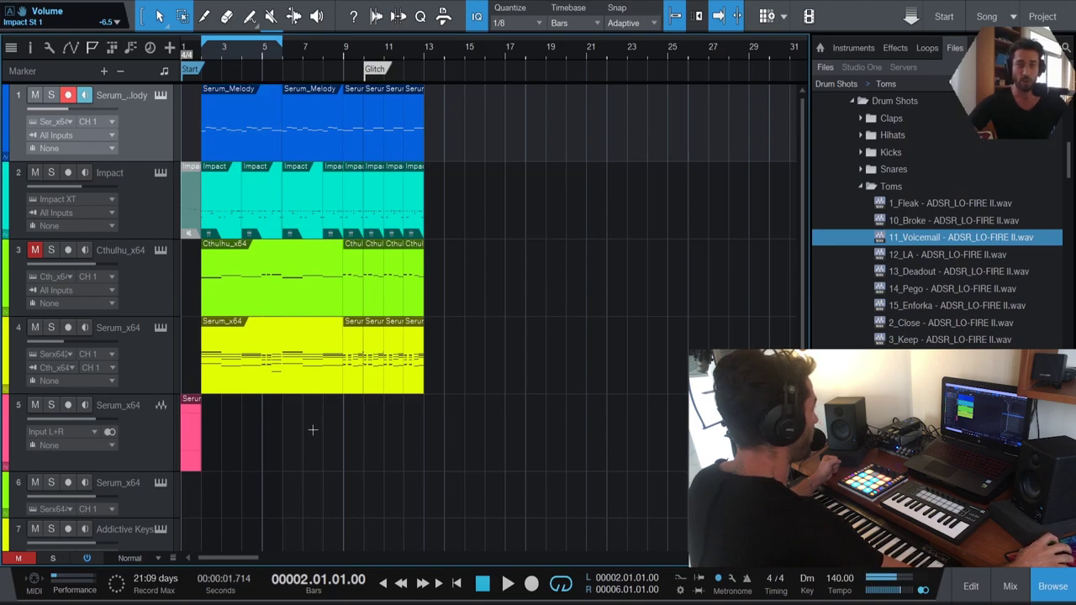
Select the Addictive Keys track again and disarm it for recording and monitoring
scroll(234, 499, "down", 2)
left_click(142, 492)
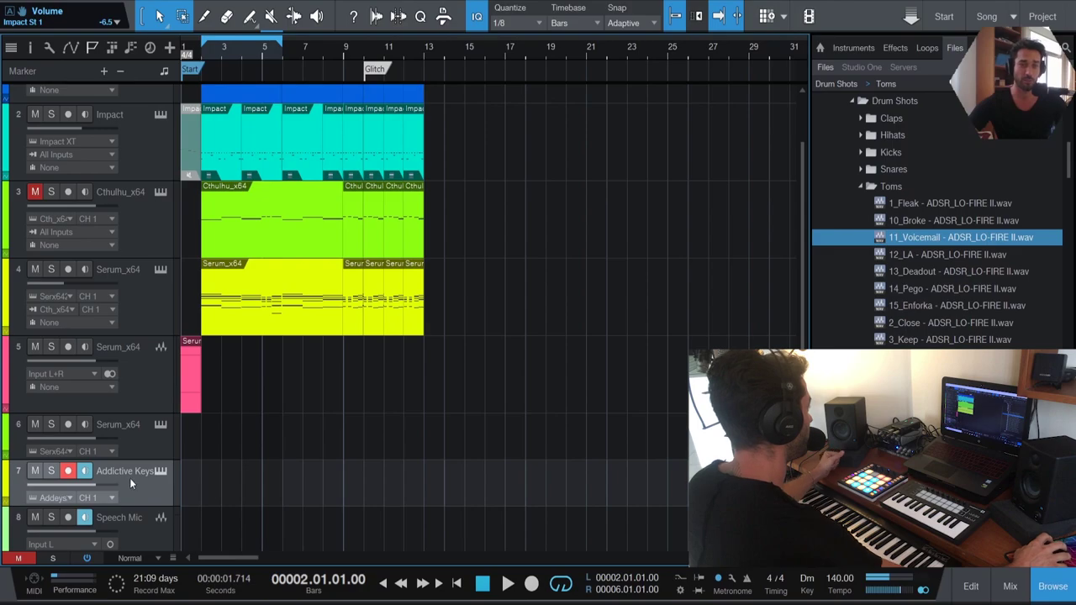
scroll(247, 453, "up", 2)
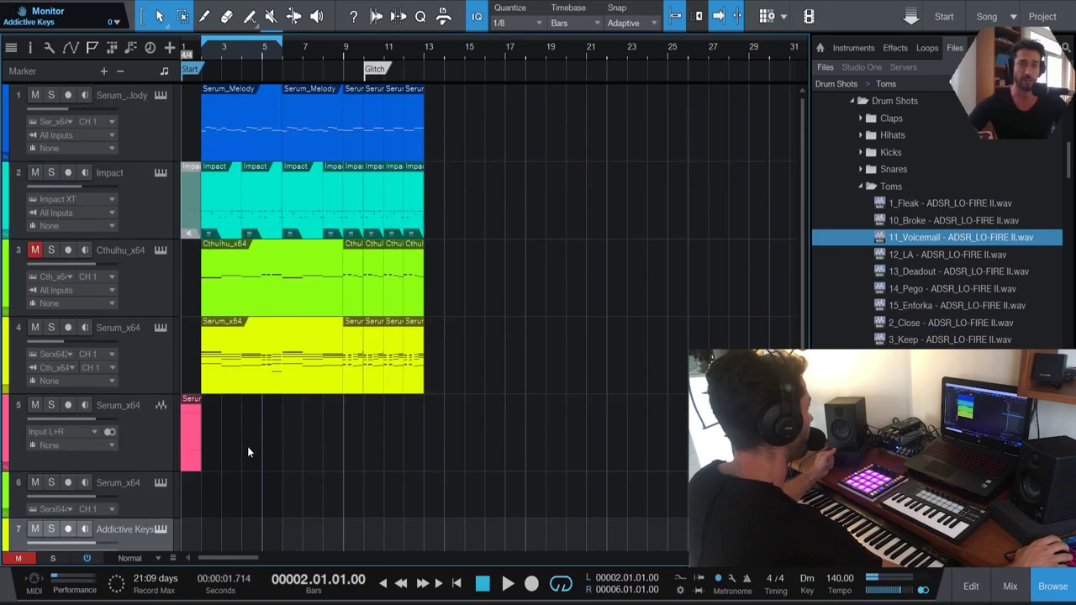
Select the Serum_Melody track and mute the yellow Serum_x64 track 4
left_click(137, 125)
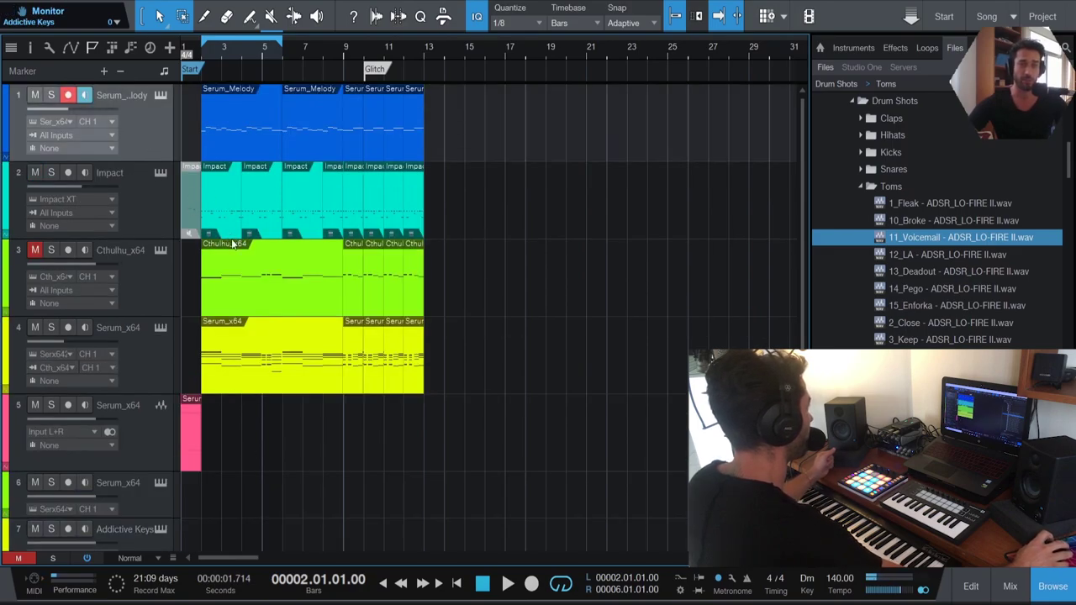
left_click(38, 329)
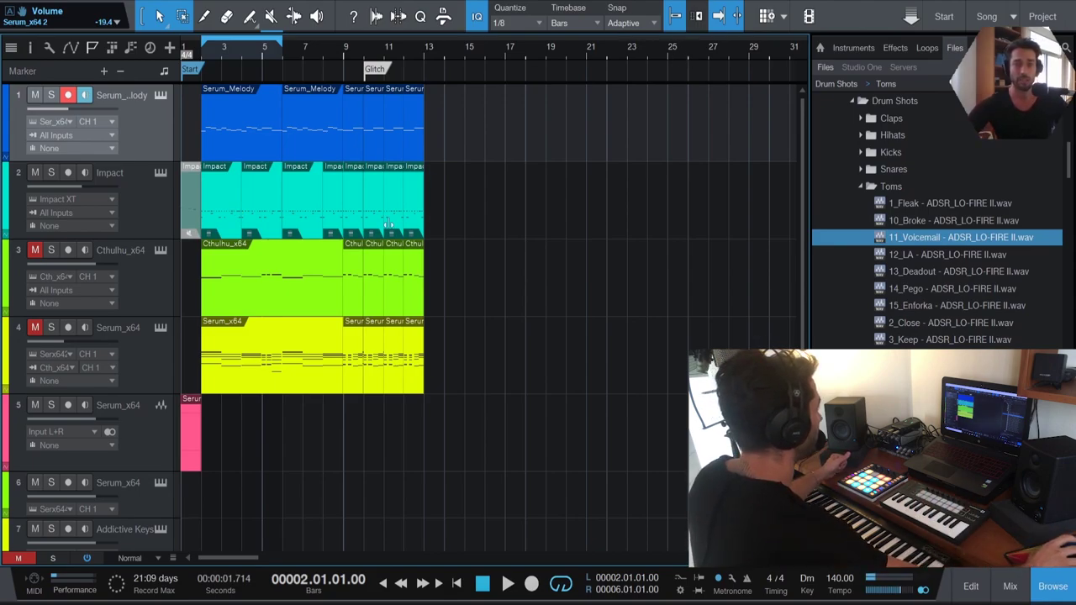
scroll(522, 330, "down", 2)
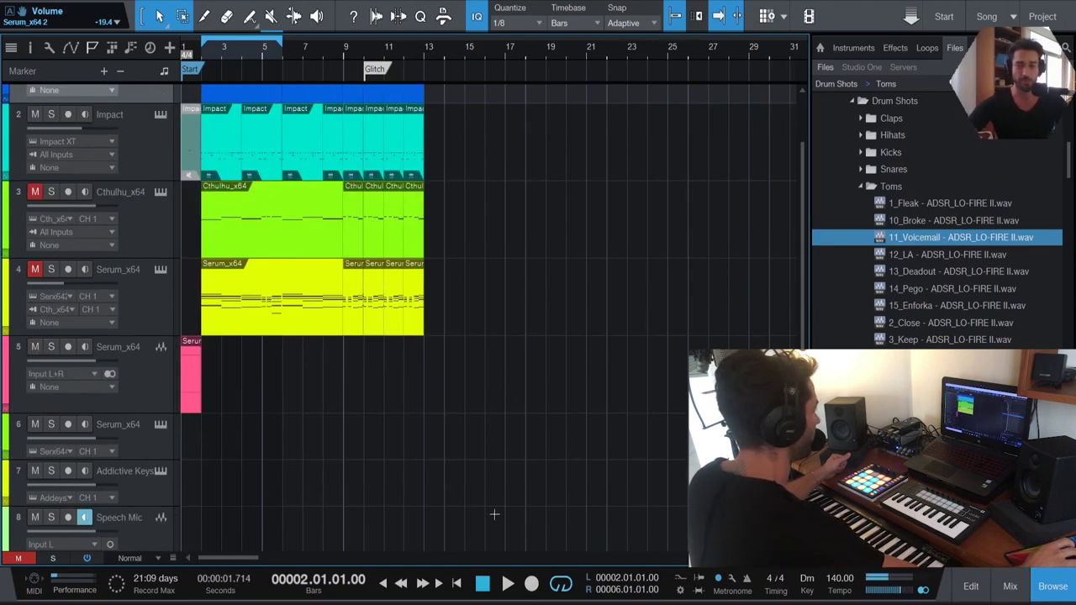
scroll(494, 515, "up", 2)
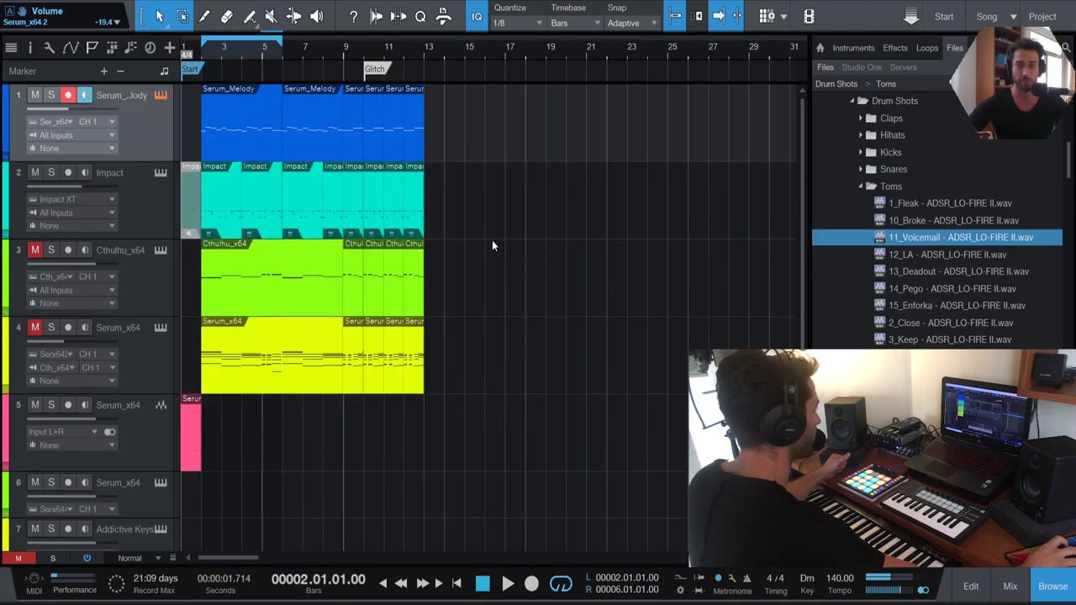
Examine the Serum_Melody track's Serum instrument window during playback from bar 2, stopping playback and closing the window when done
key("F11")
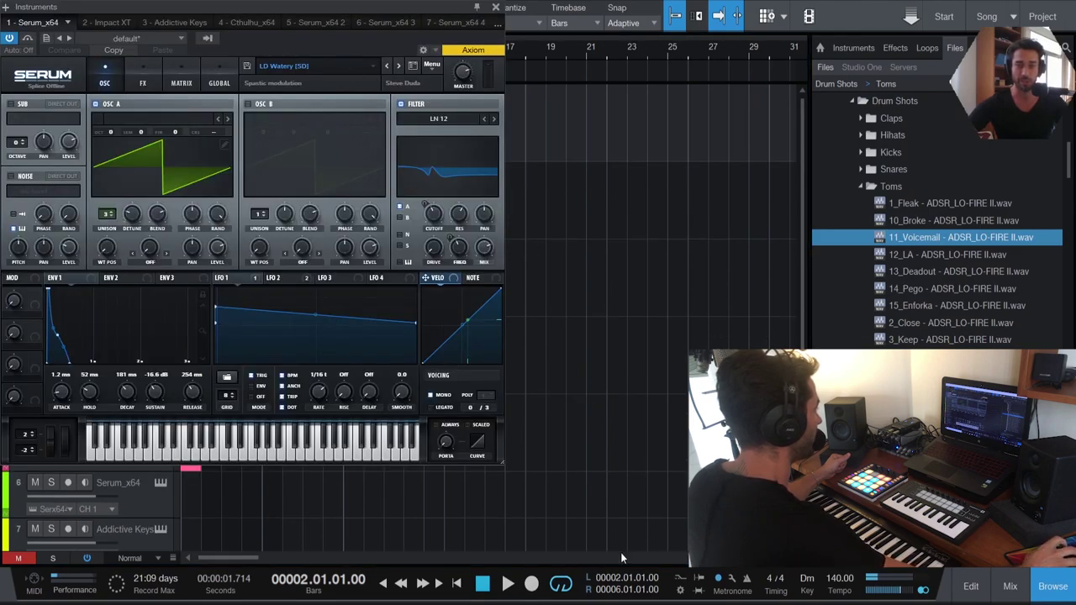
left_click(509, 583)
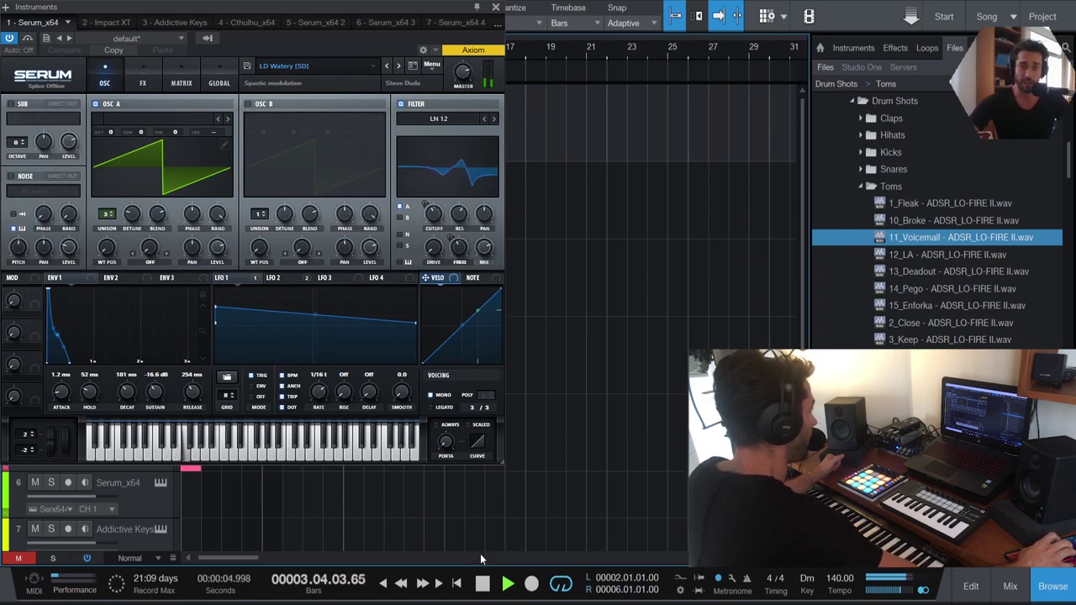
key("space")
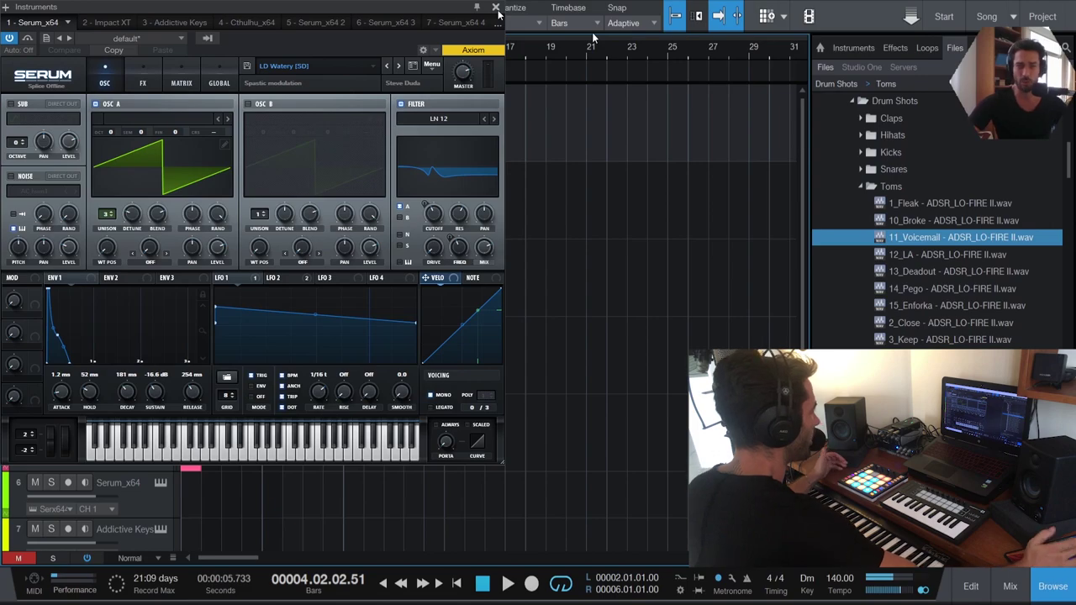
key("F11")
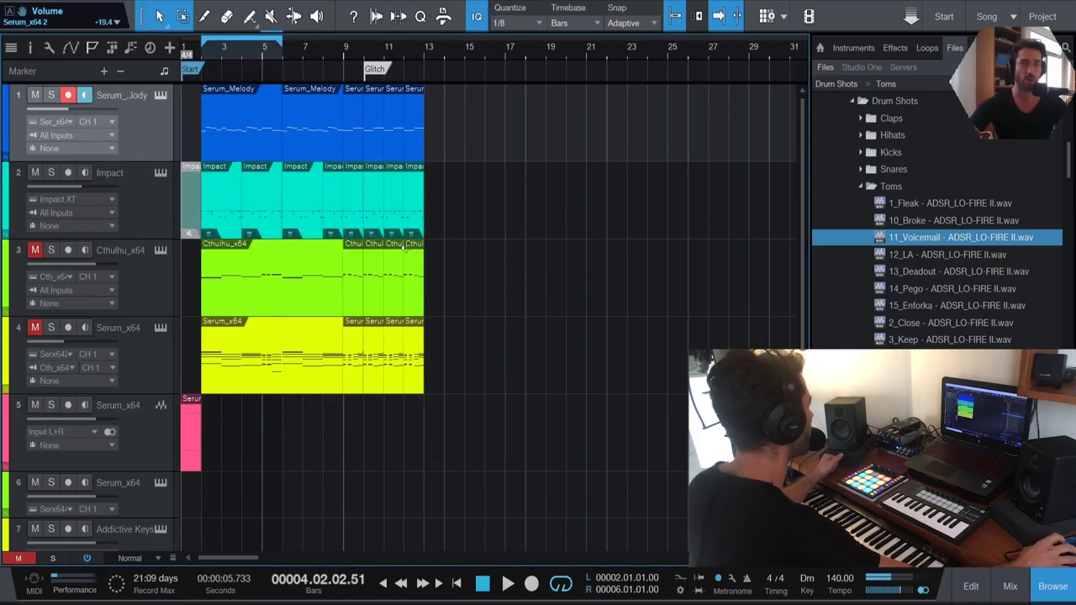
Play the arrangement from bar 2 with the chord tracks muted, and return the playback position to bar 2
left_click(201, 56)
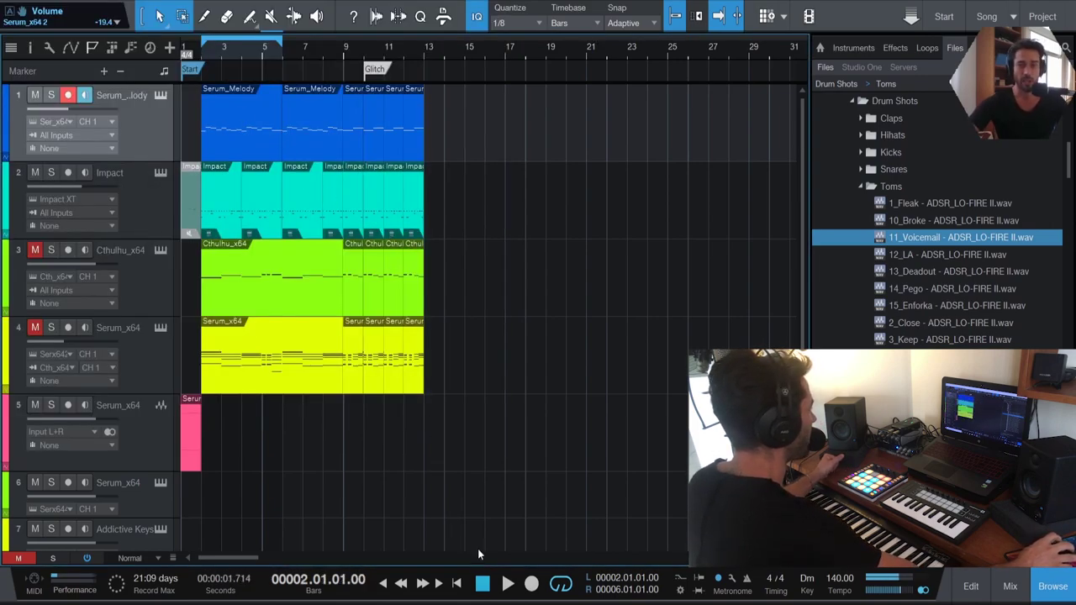
left_click(509, 587)
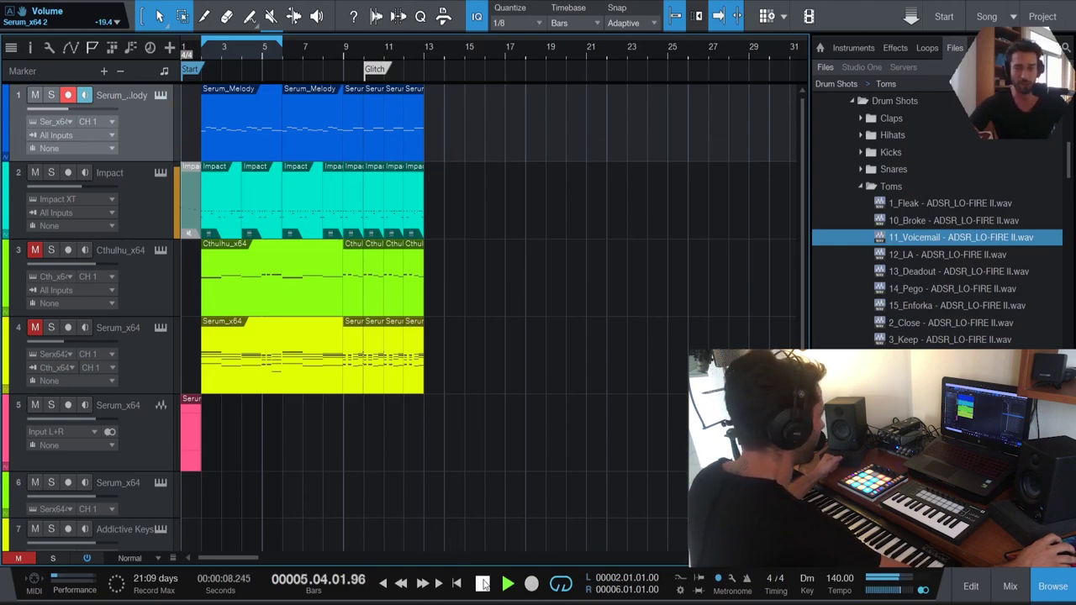
left_click(484, 584)
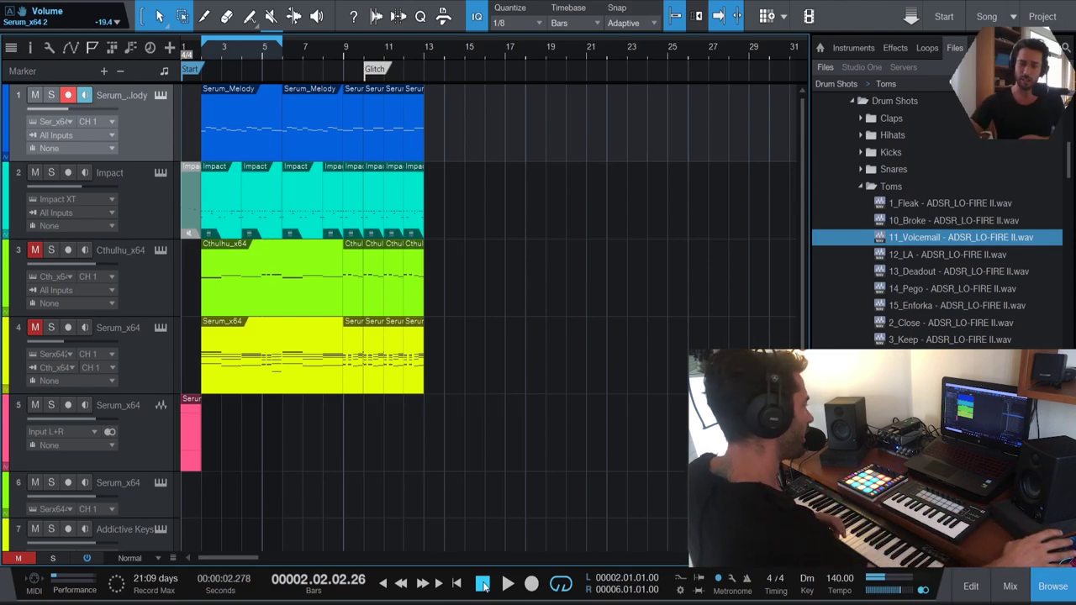
left_click(204, 54)
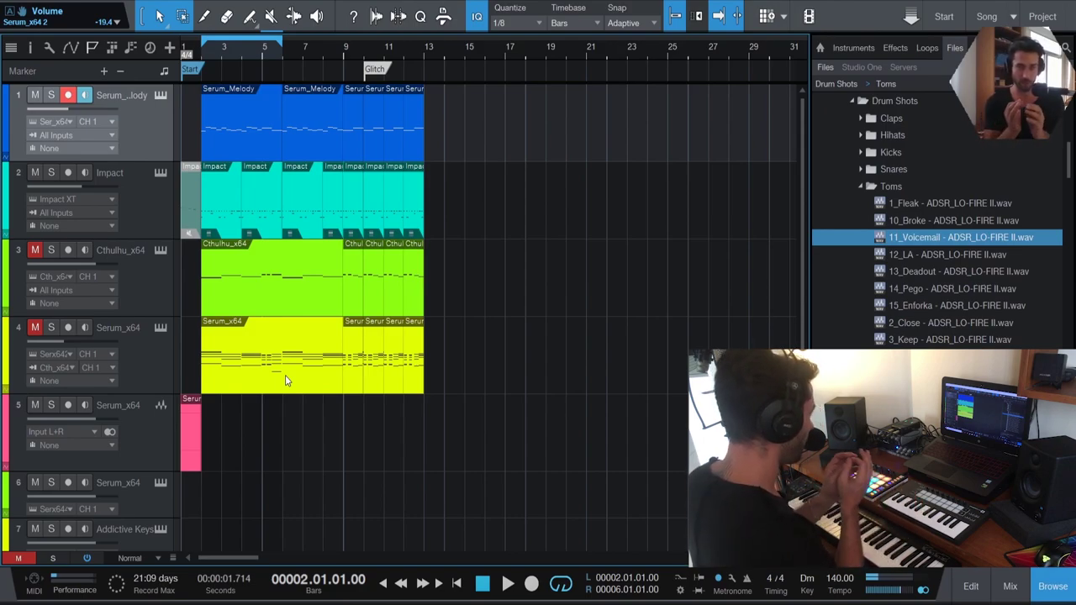
Examine the drum notes of the Impact part at bar 2 up close in the note editor, and close the editor
double_click(226, 220)
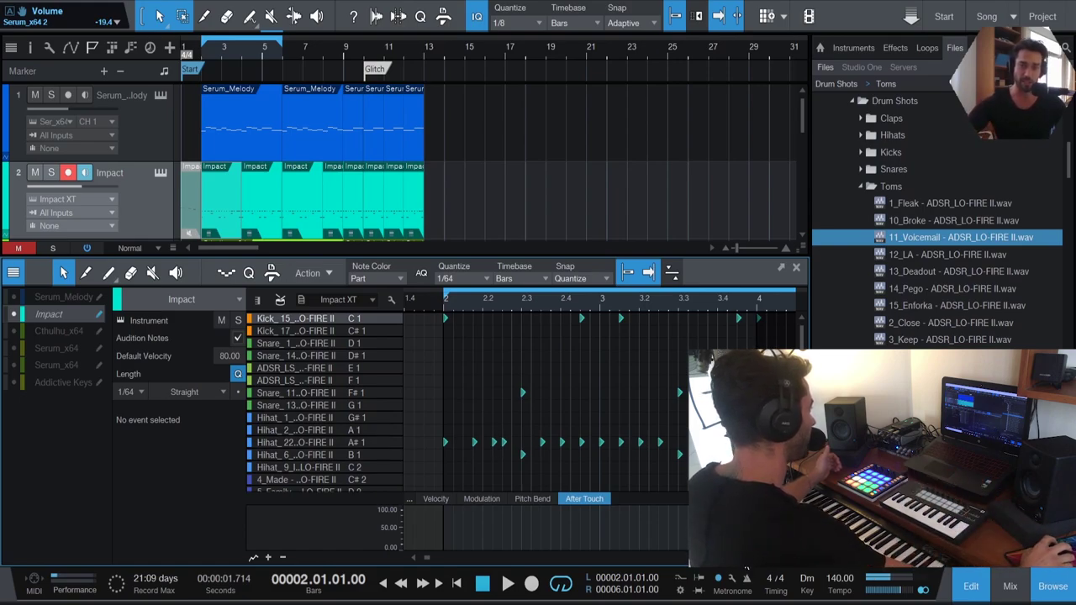
key("e")
key("e")
key("e")
key("e")
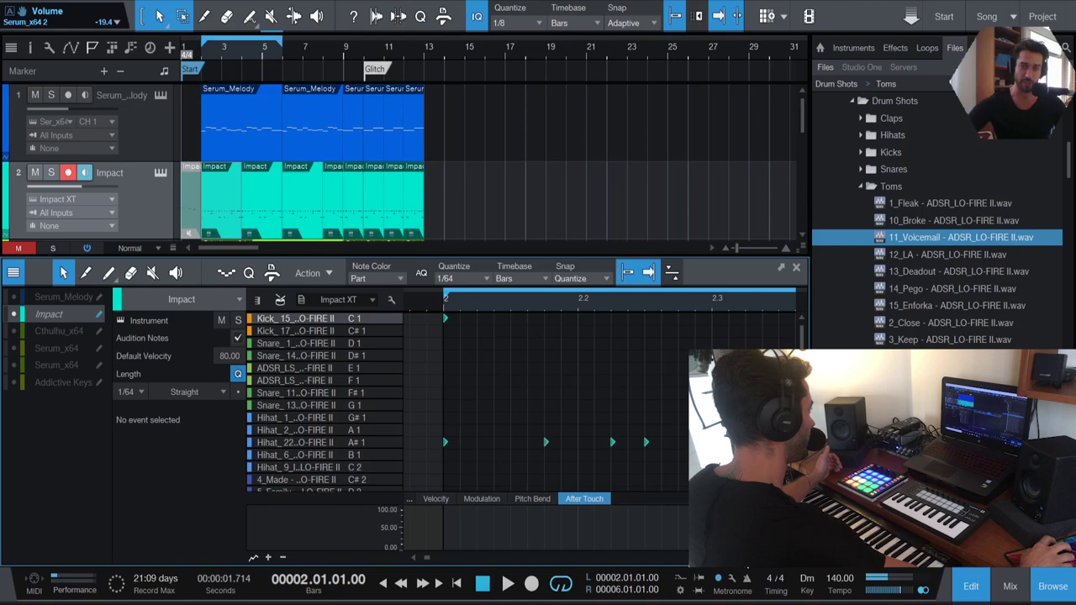
key("w")
key("w")
key("e")
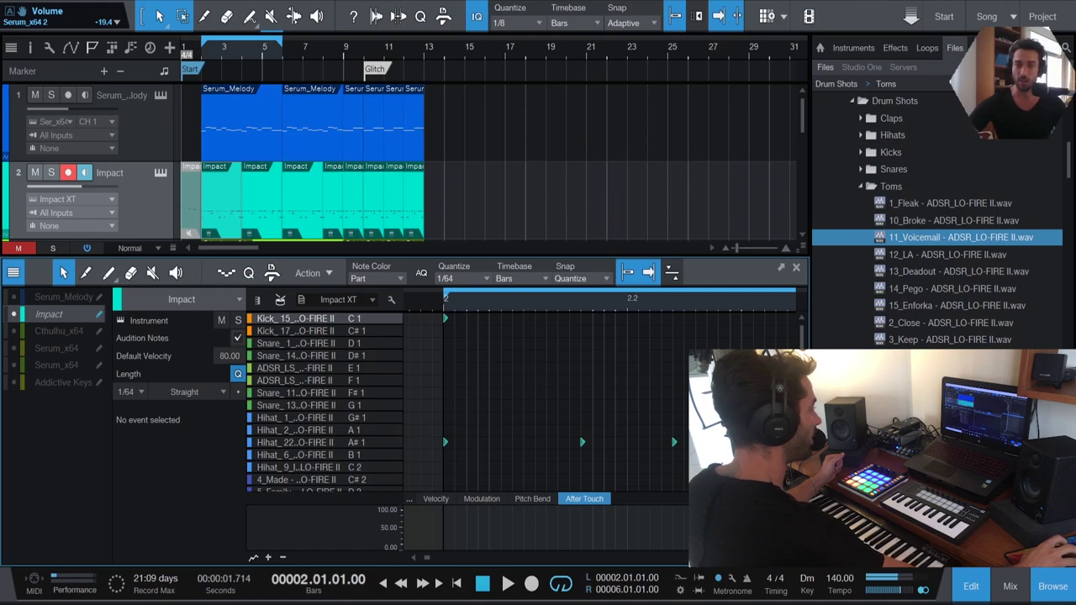
left_click(797, 269)
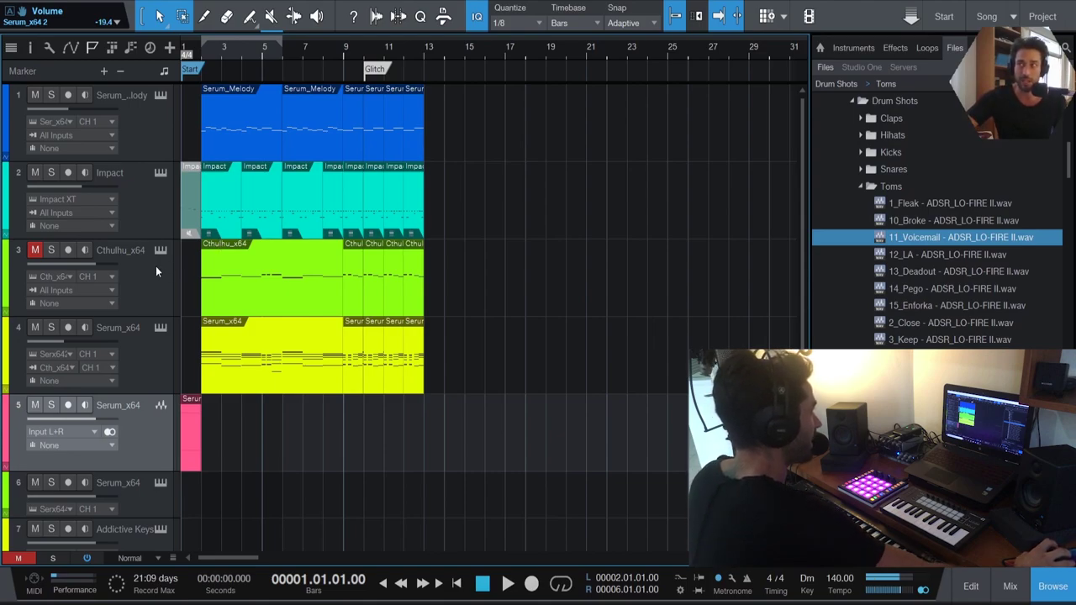
Select and unmute the Cthulhu_x64 track, and mute the Serum_x64 track 4
left_click(145, 288)
left_click(35, 251)
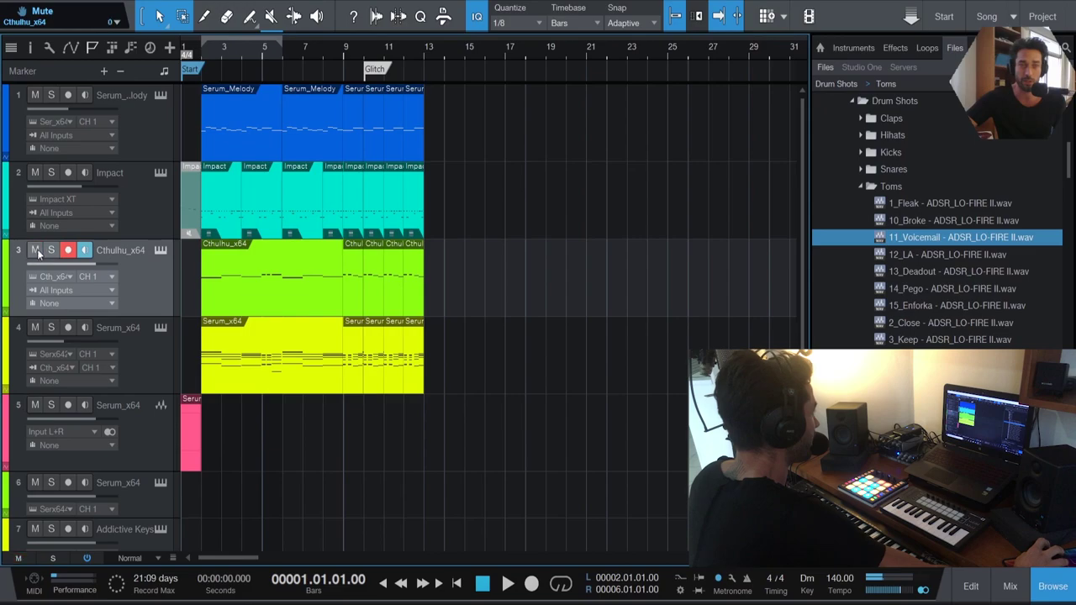
left_click(35, 328)
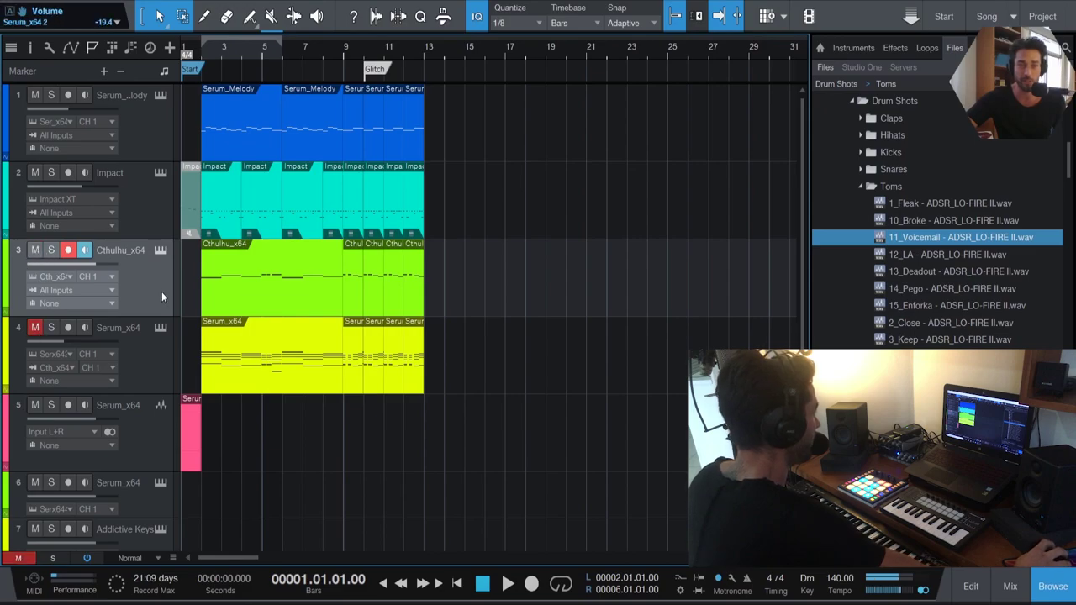
Examine the chord settings in the Cthulhu_x64 track's instrument window and close it
left_click(161, 251)
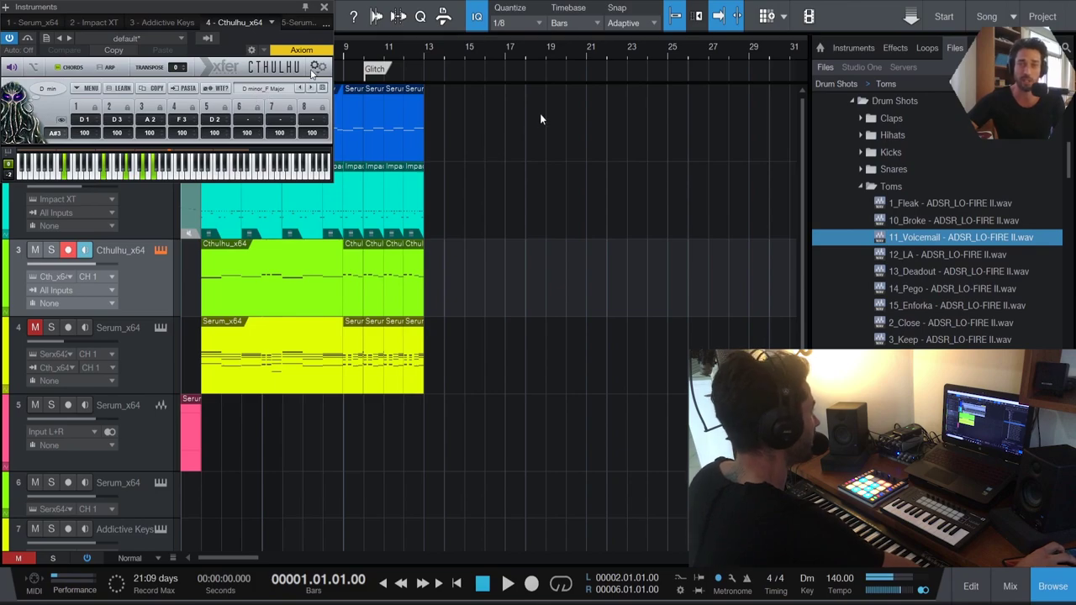
left_click(324, 7)
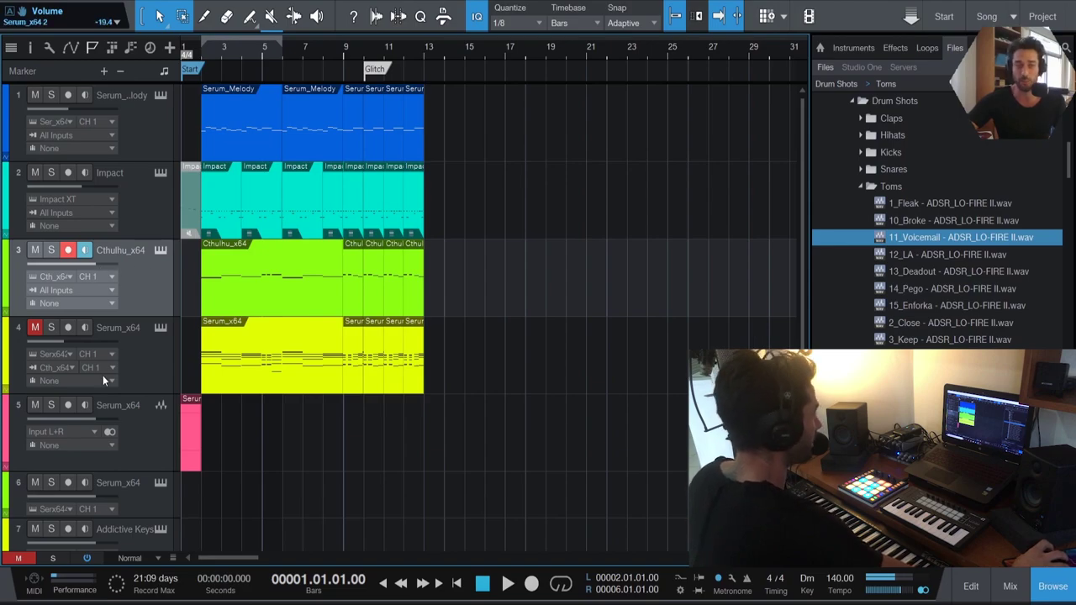
left_click(162, 251)
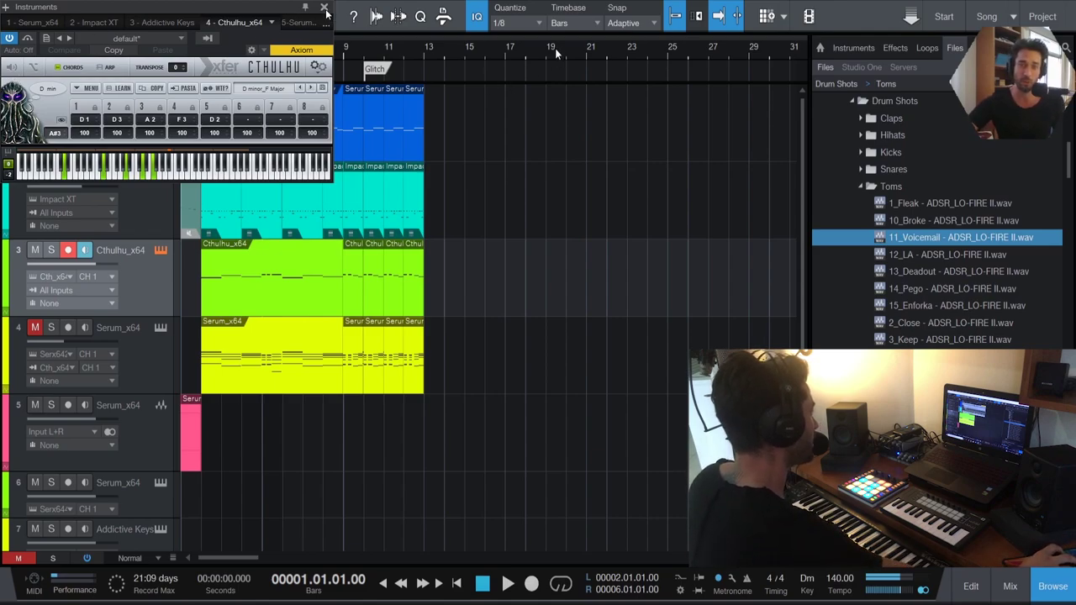
key("F11")
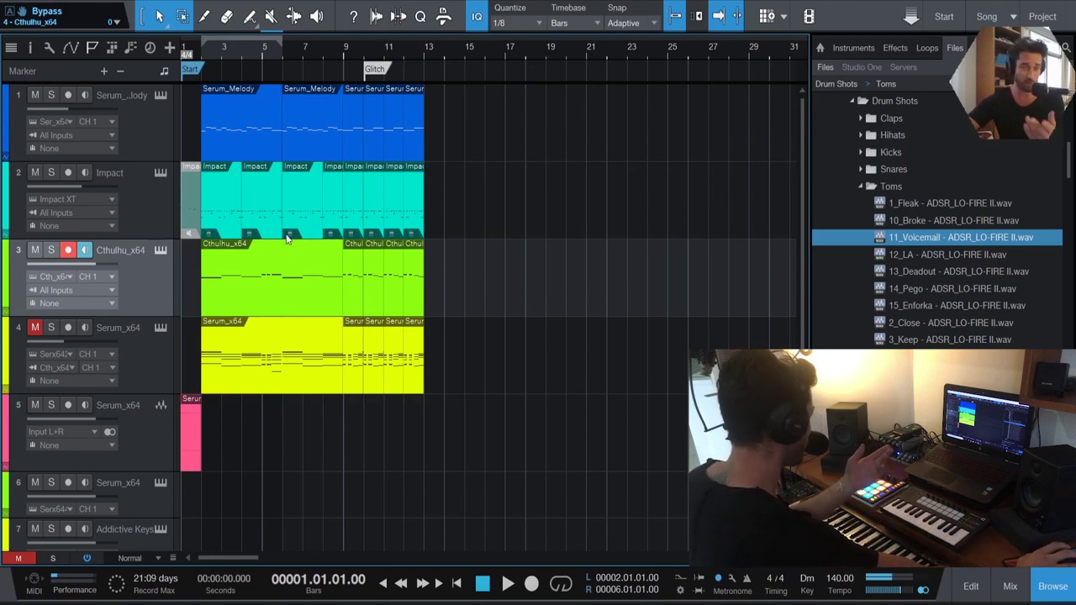
Unmute the Serum_x64 track 4 and arm it for recording with monitoring on
left_click(154, 362)
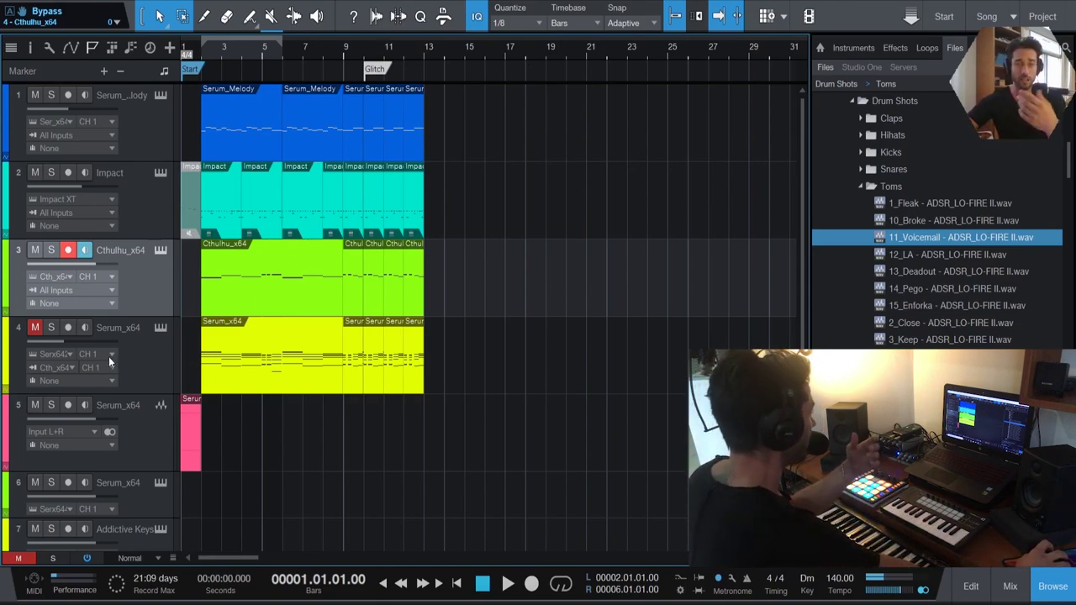
left_click(34, 327)
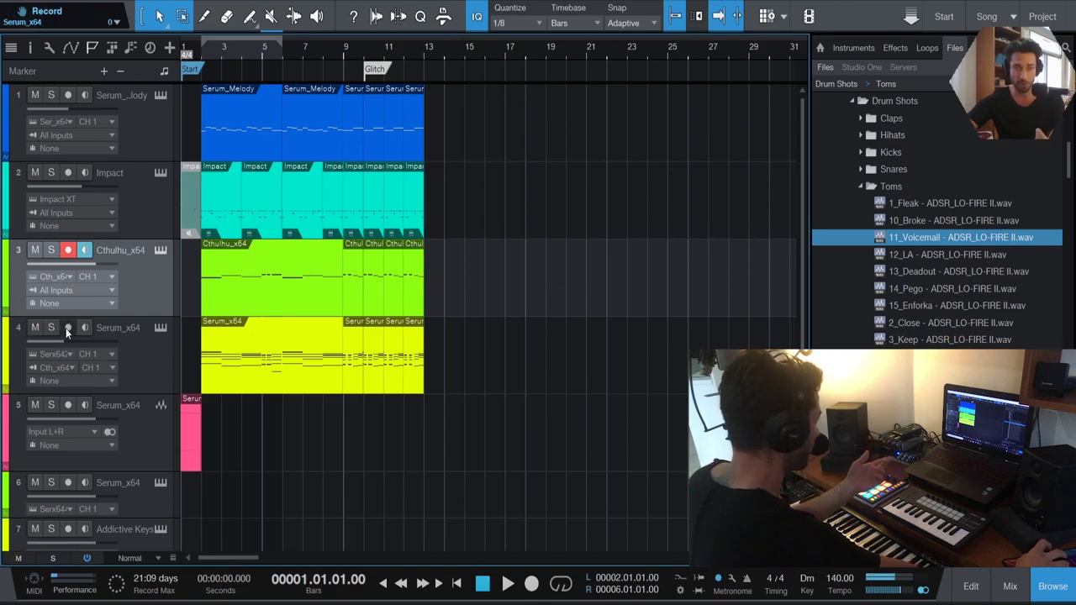
left_click(68, 328)
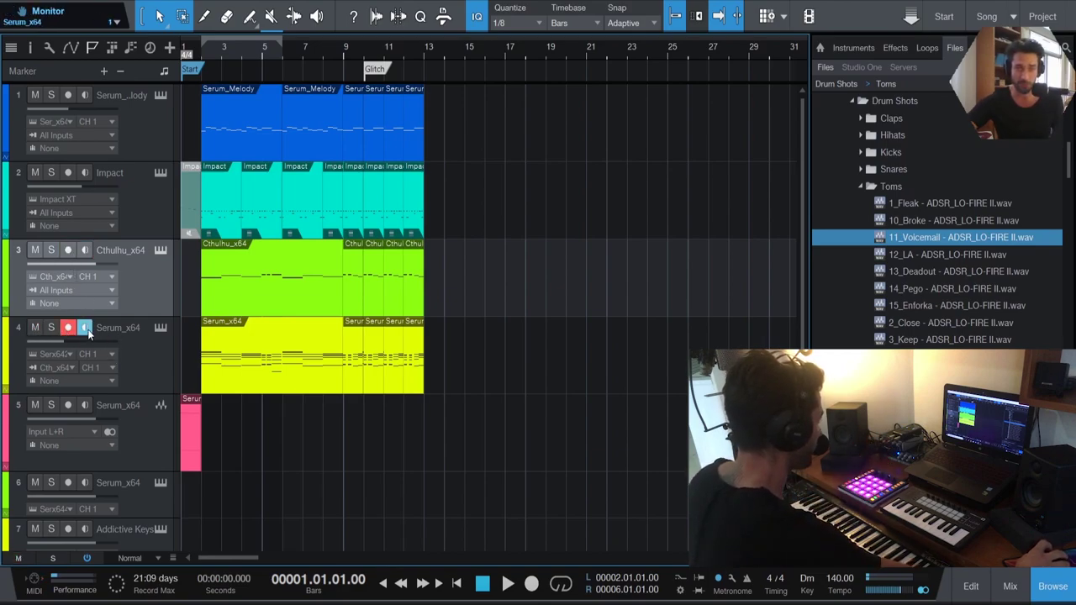
Play the song from bar 2, check track 4's Serum instrument window during playback, and return the stopped position to bar 2
left_click(205, 70)
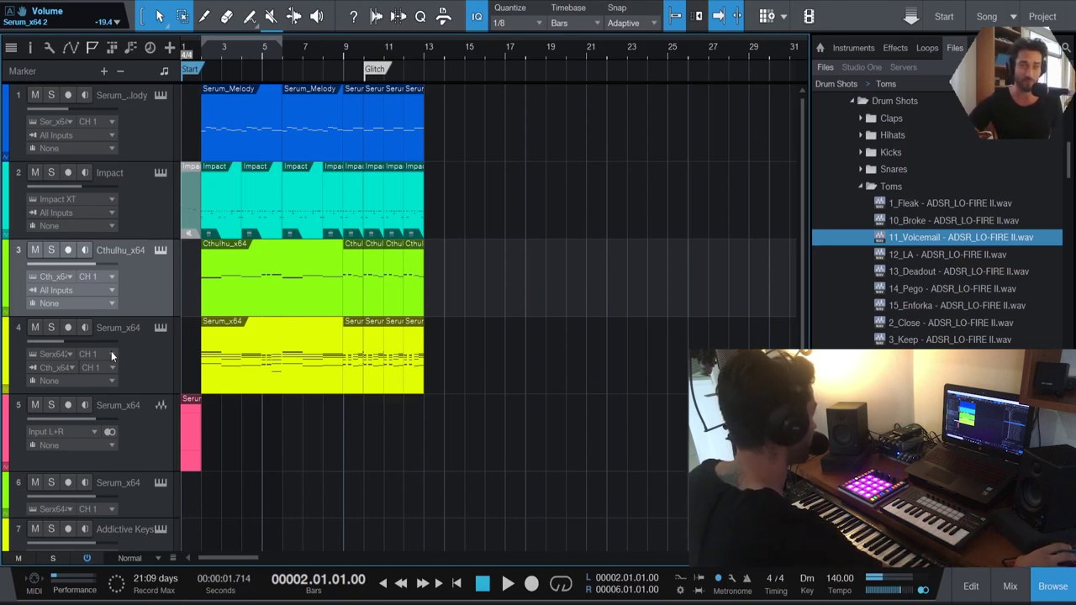
left_click(508, 585)
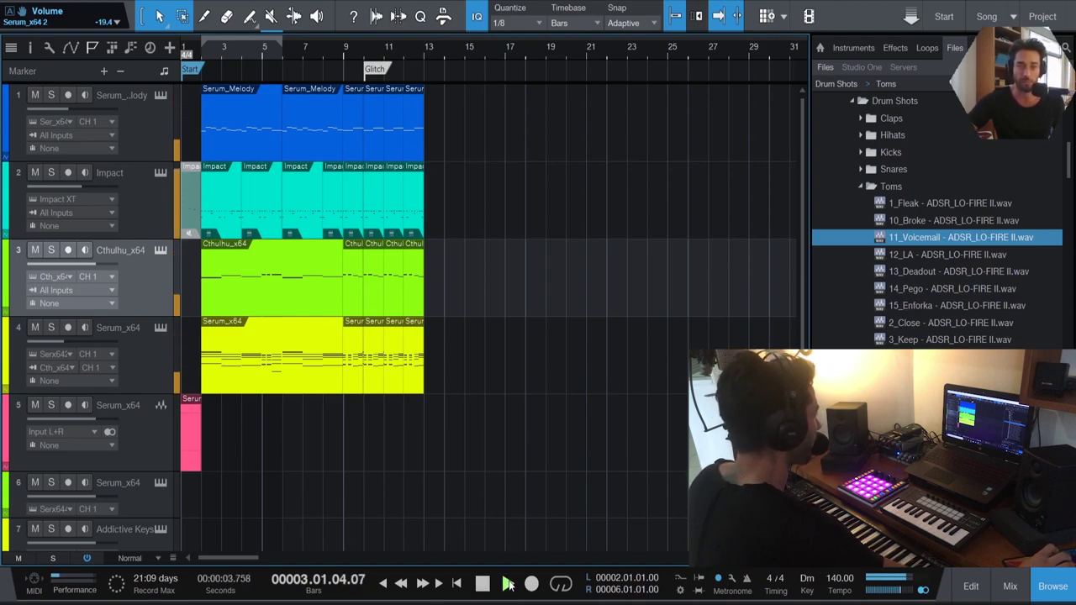
left_click(161, 327)
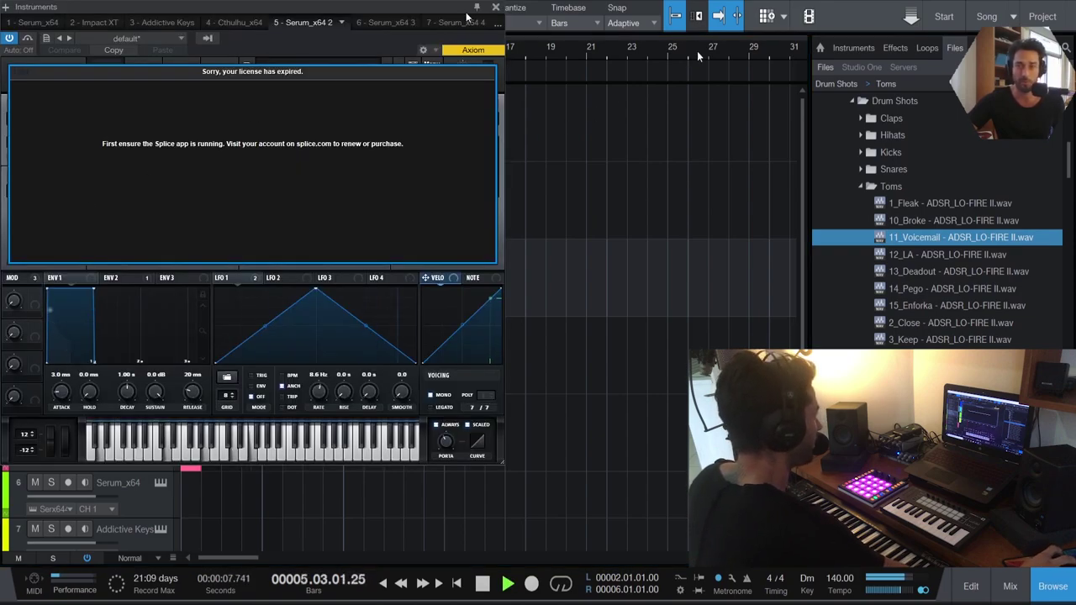
key("ctrl+w")
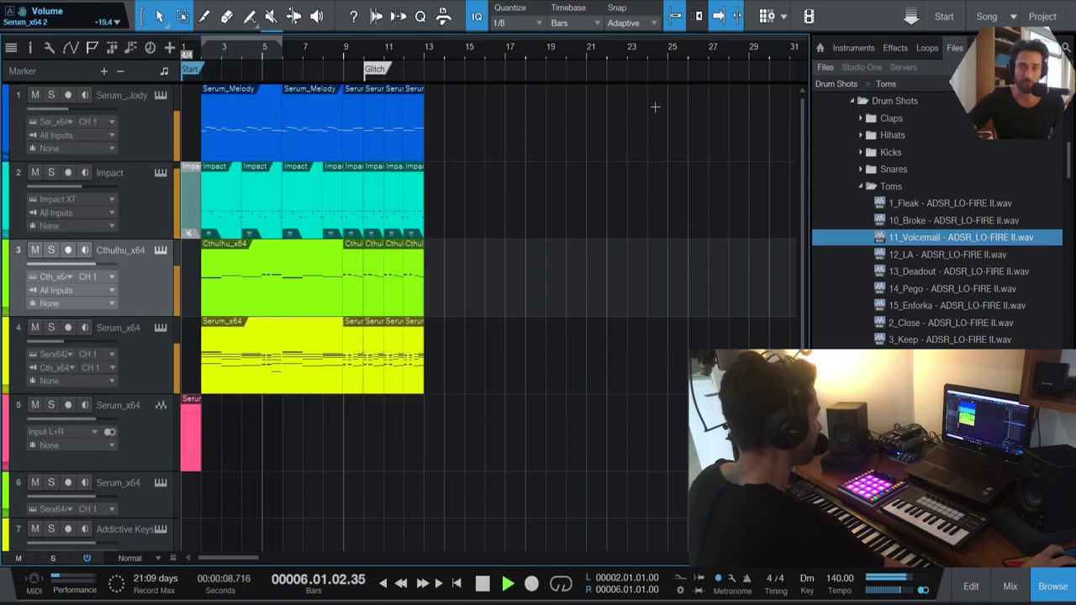
left_click(486, 586)
left_click(202, 51)
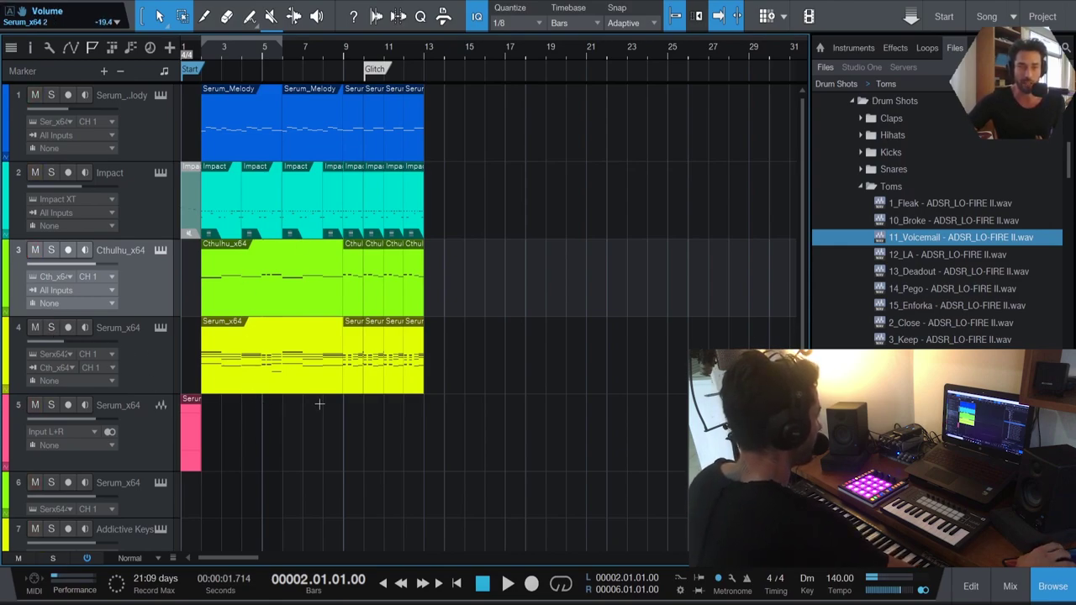
Solo the Speech Mic, Cthulhu_x64 and track 4 Serum_x64 tracks together
scroll(316, 405, "down", 3)
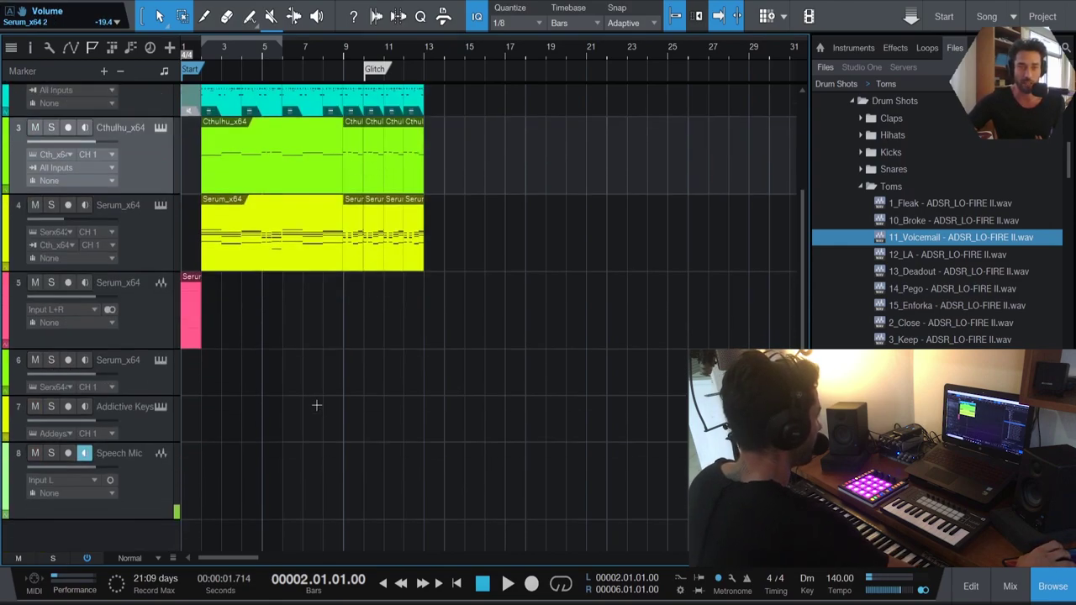
left_click(51, 455)
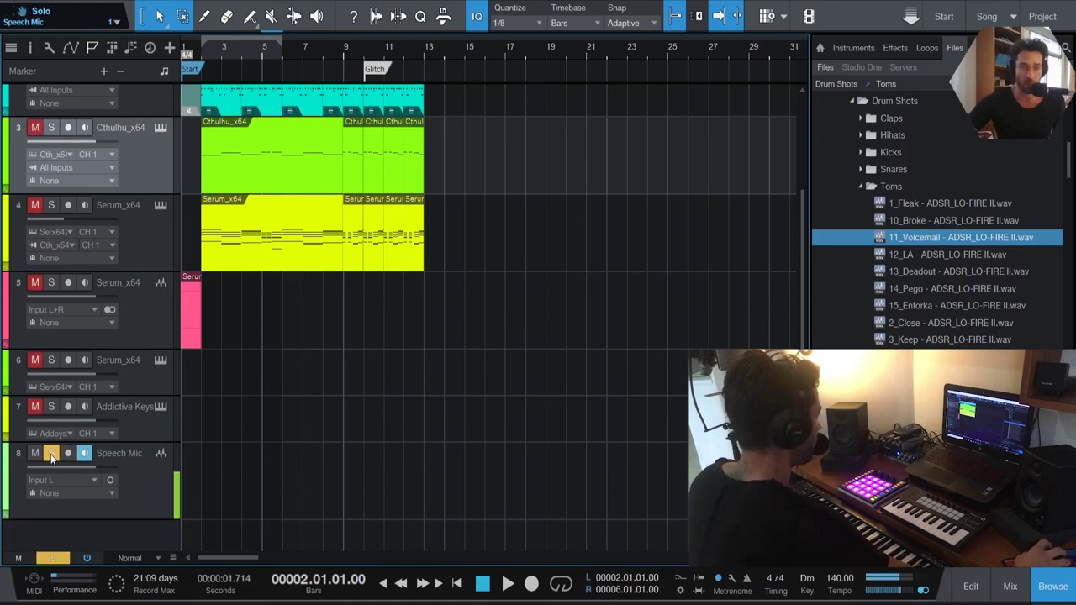
left_click(51, 128)
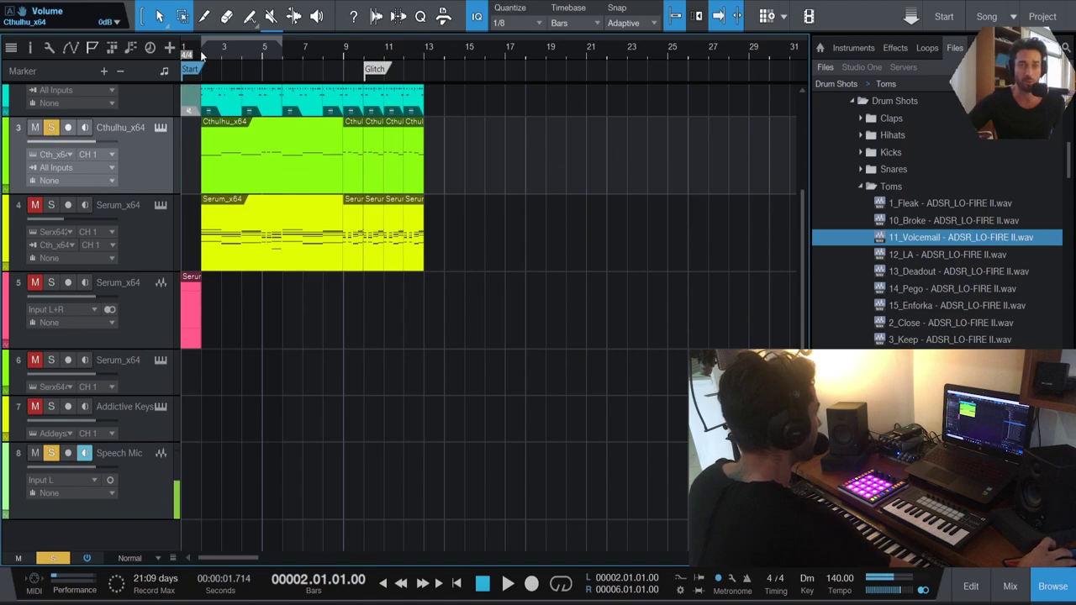
scroll(429, 471, "up", 3)
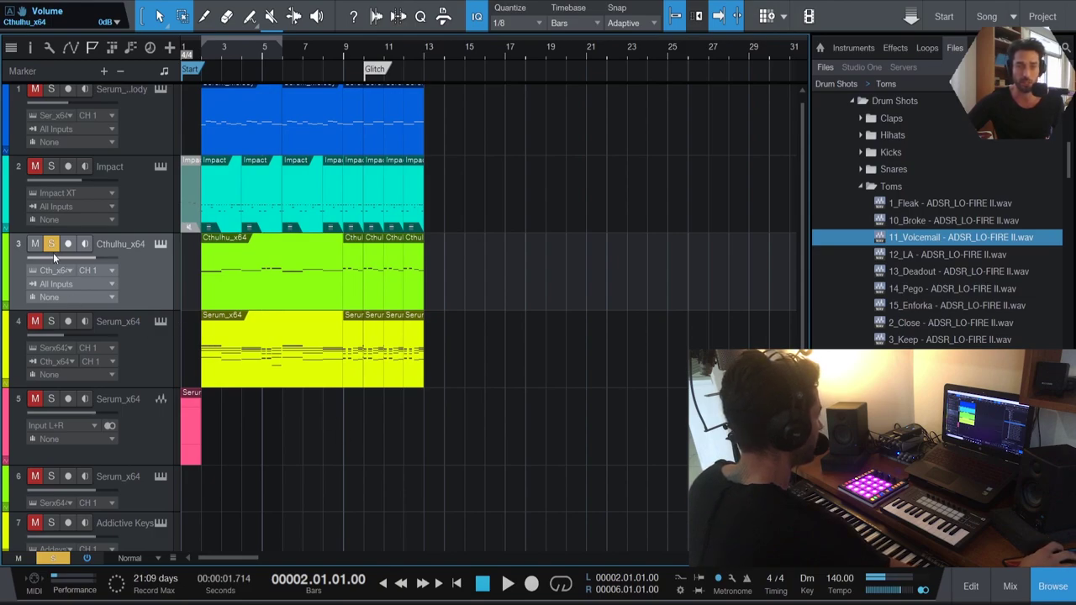
left_click(51, 321)
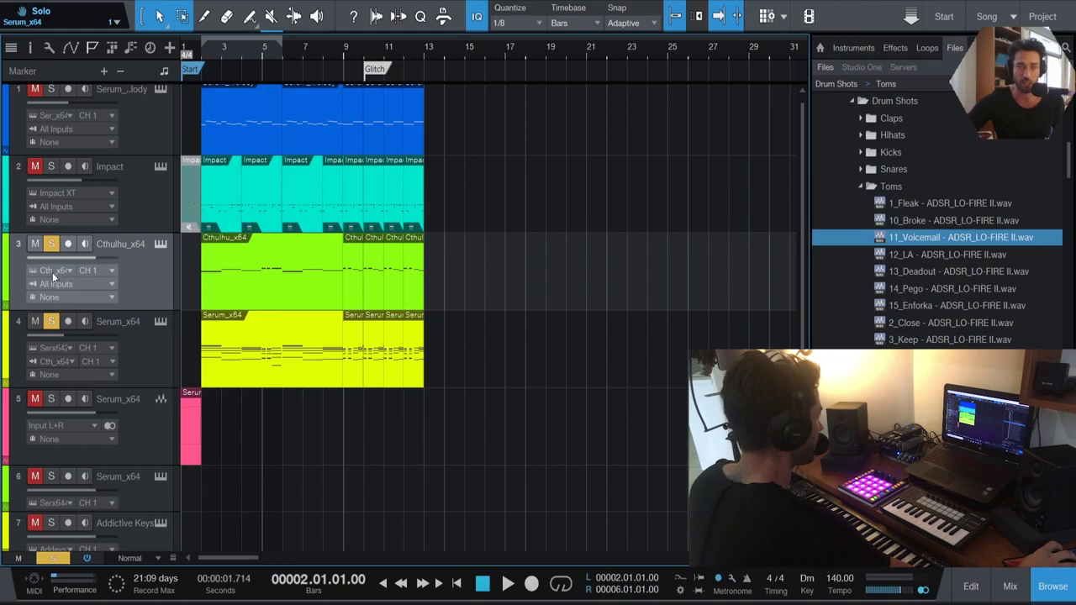
Play the soloed Cthulhu_x64 and Serum_x64 tracks from bar 2, stop playback, and return the position to bar 2
left_click(508, 585)
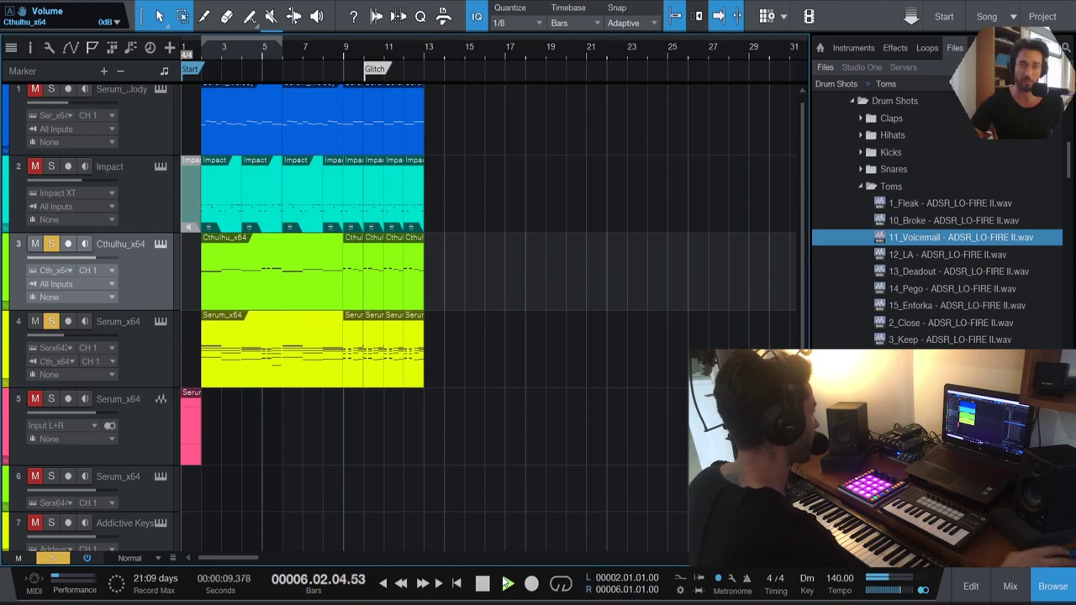
left_click(482, 583)
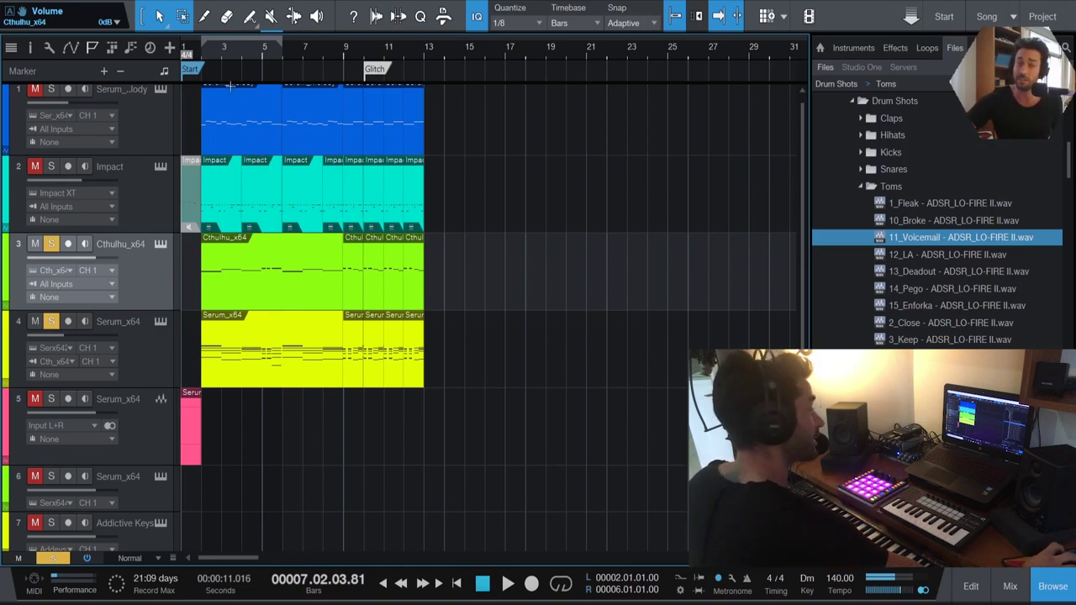
left_click(200, 53)
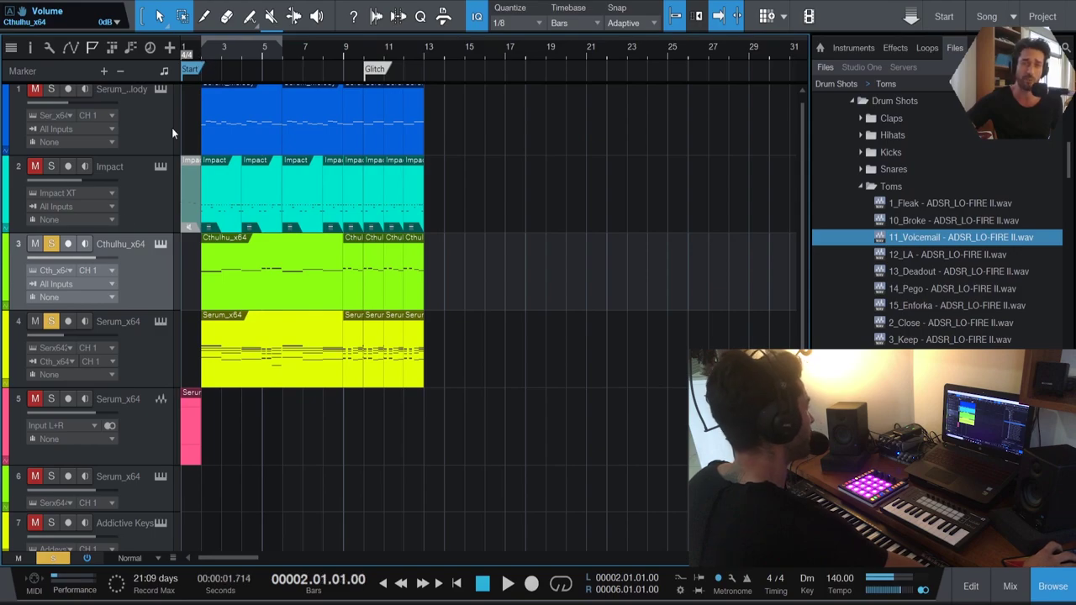
Turn off solo on the track 4 Serum_x64, Cthulhu_x64 and Speech Mic tracks
left_click(51, 328)
left_click(50, 244)
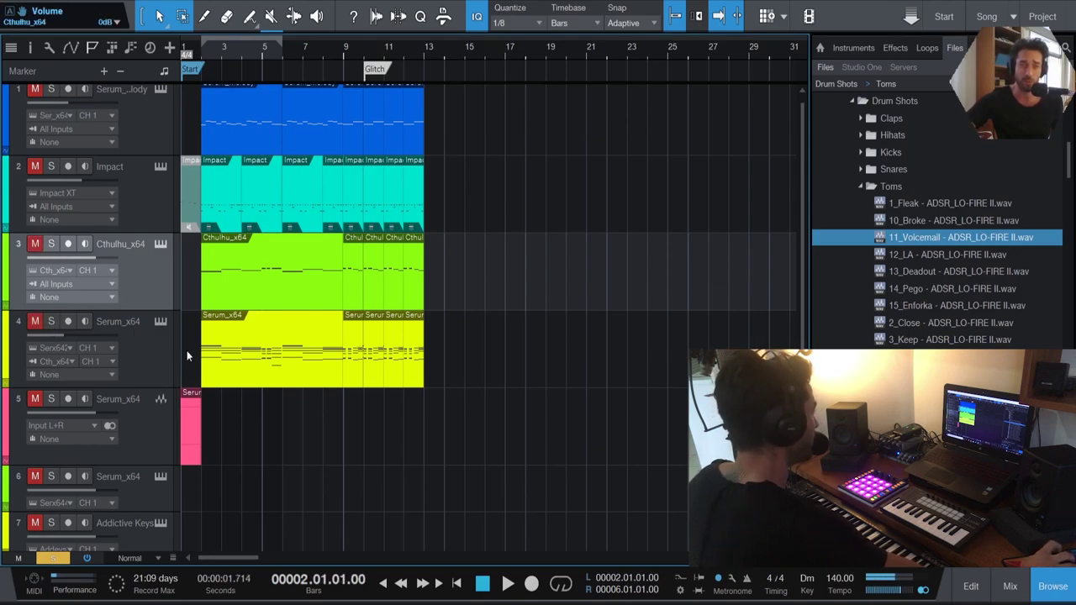
scroll(255, 391, "down", 3)
left_click(51, 454)
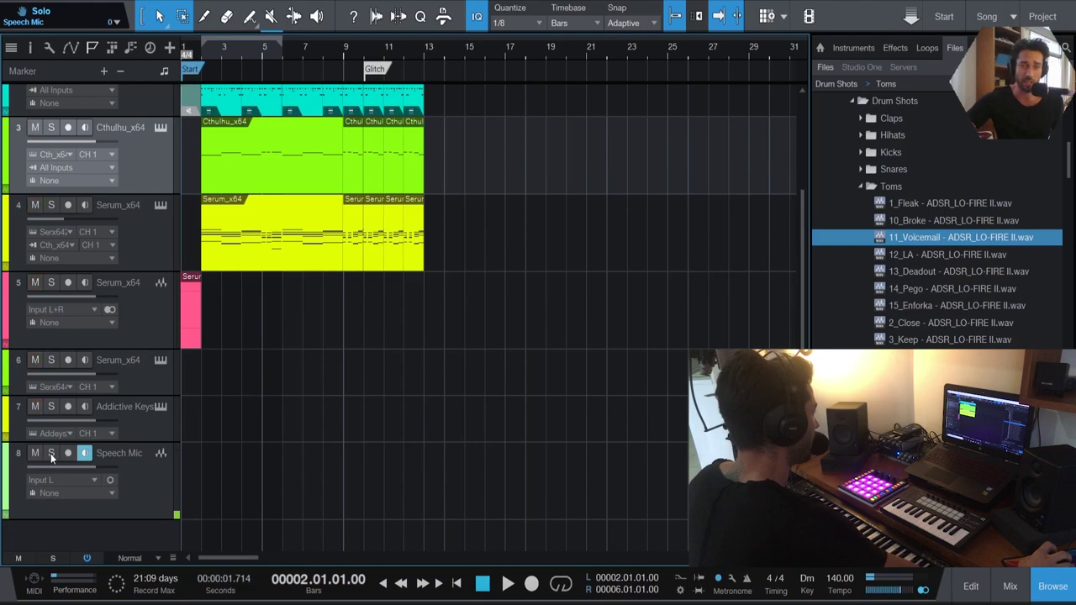
left_click(68, 453)
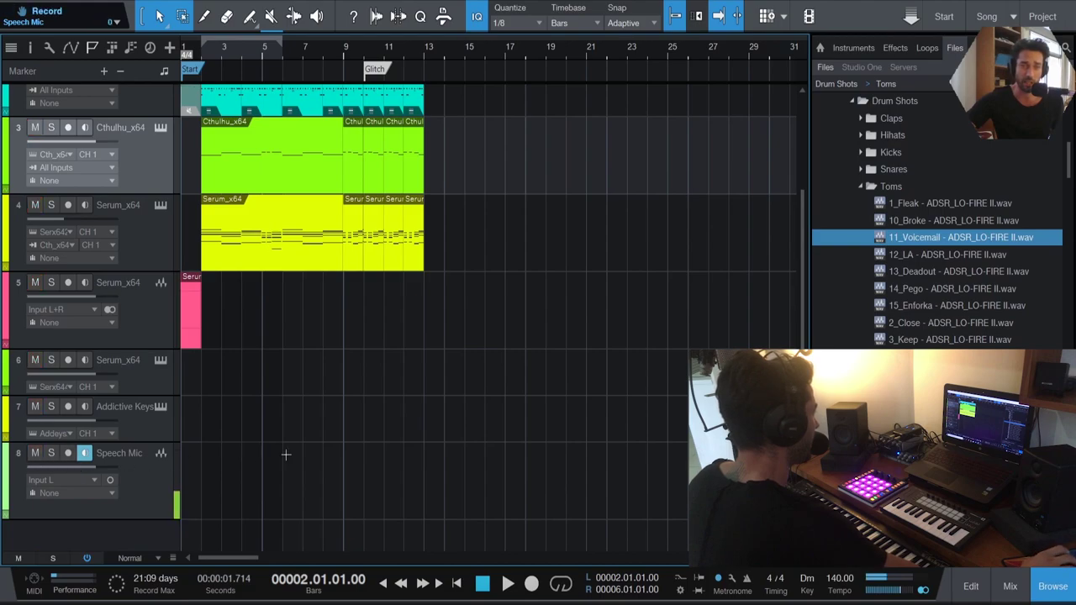
Set the loop range from bar 2 to bar 13 across all clips and start playback of the full arrangement
scroll(284, 453, "up", 2)
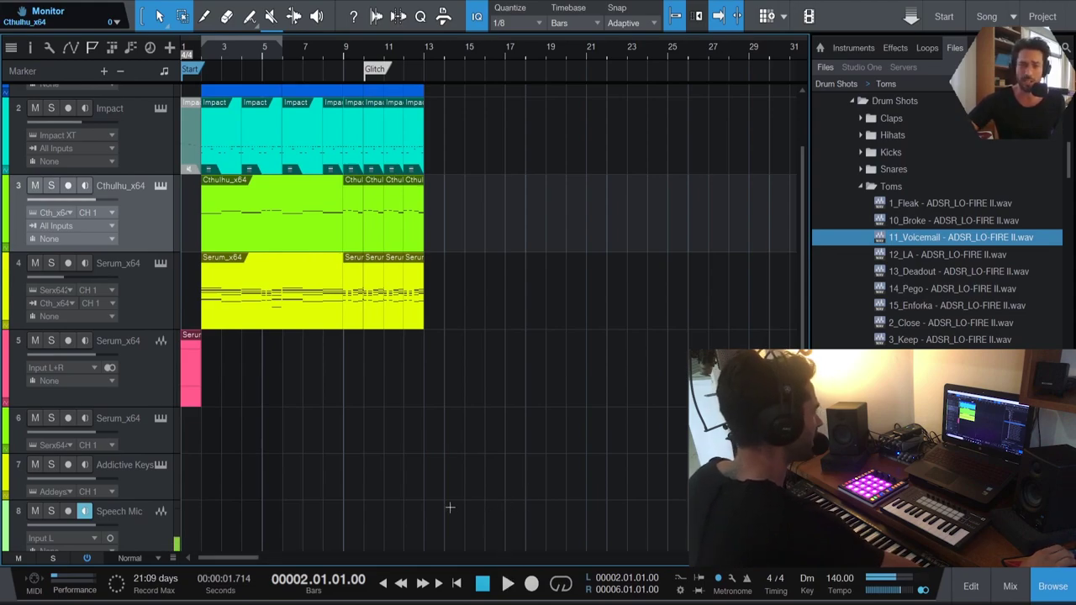
scroll(450, 508, "up", 3)
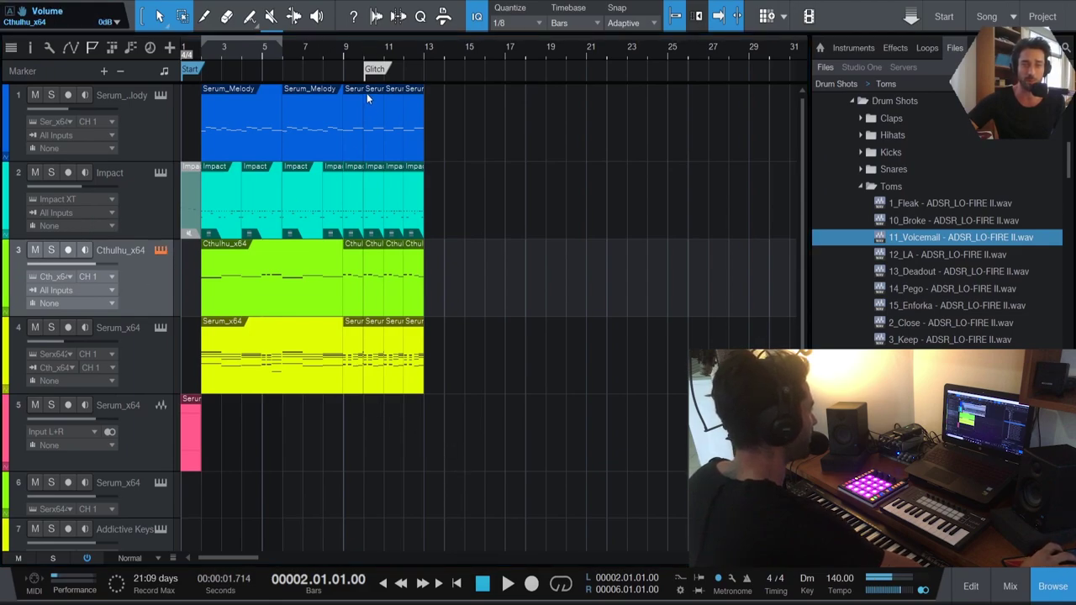
left_click(325, 9)
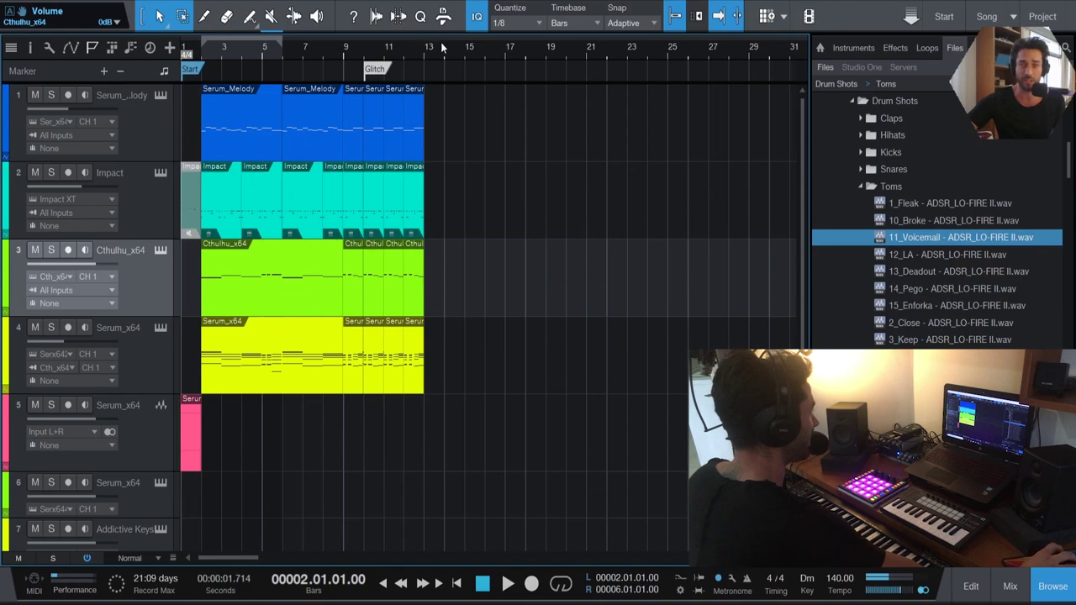
left_click_drag(428, 35, 205, 82)
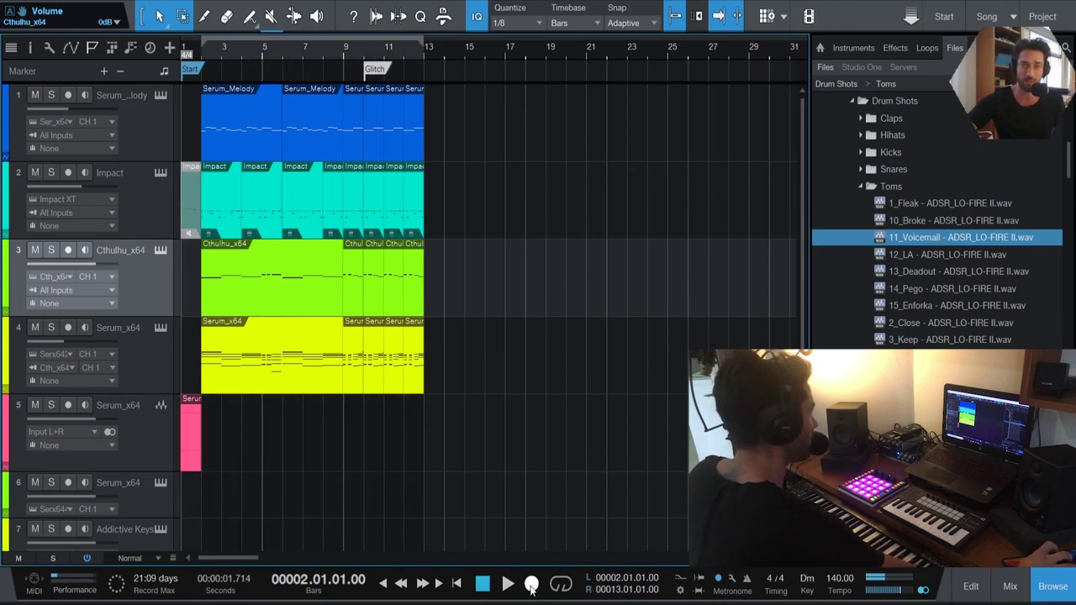
left_click(509, 584)
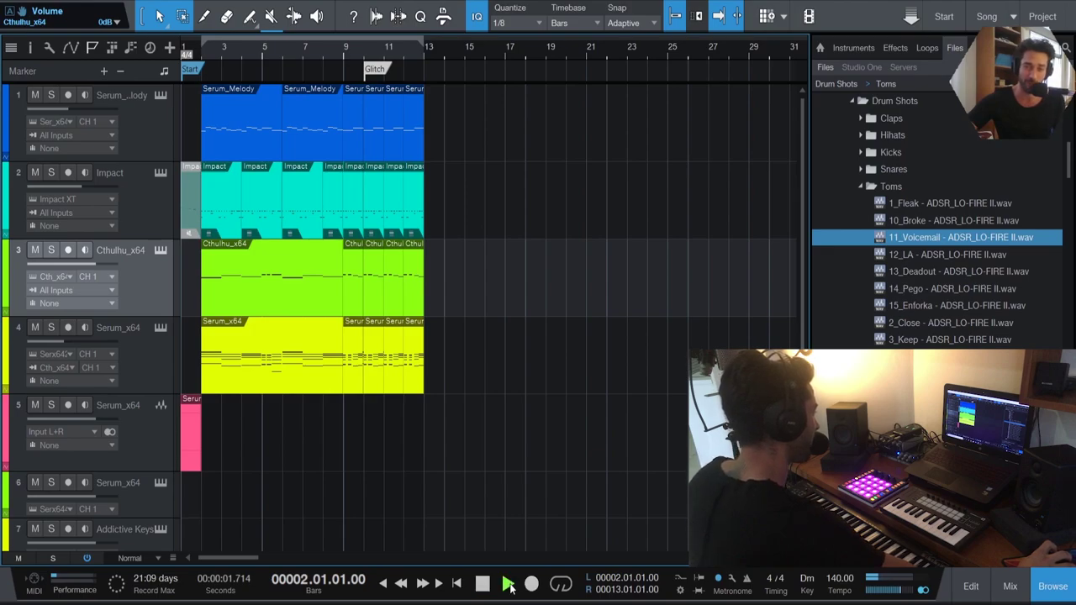